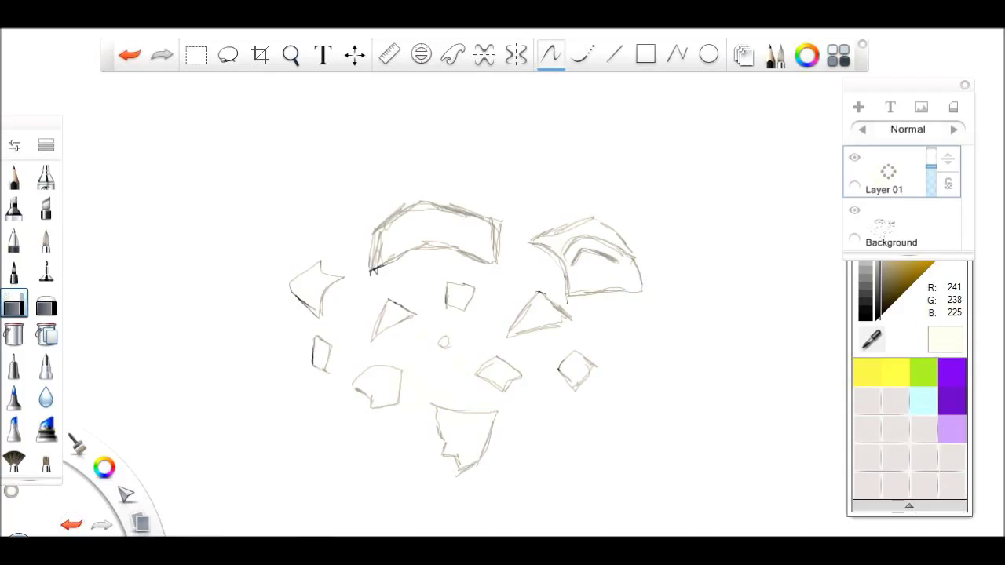
# Clean up the edge of the rounded shard at the lower left and add a new layer for pen outlines
pyautogui.moveTo(354, 387); pyautogui.dragTo(365, 394)
pyautogui.click(858, 107)
pyautogui.click(15, 240)
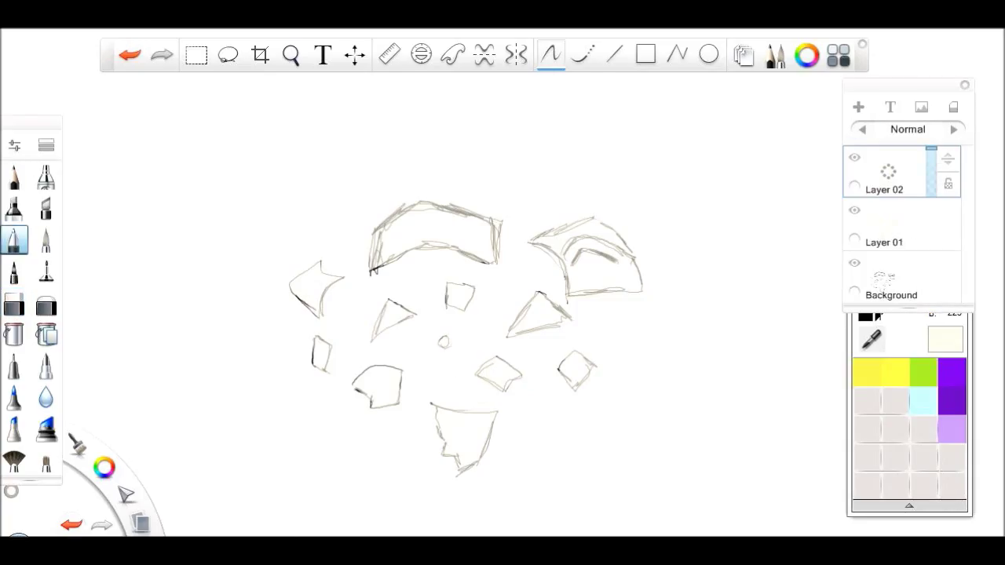
# Outline the large curved rim shard in dusty pink and erase the stray edges of the outline
pyautogui.click(104, 468)
pyautogui.hotkey('ctrl', 'z')
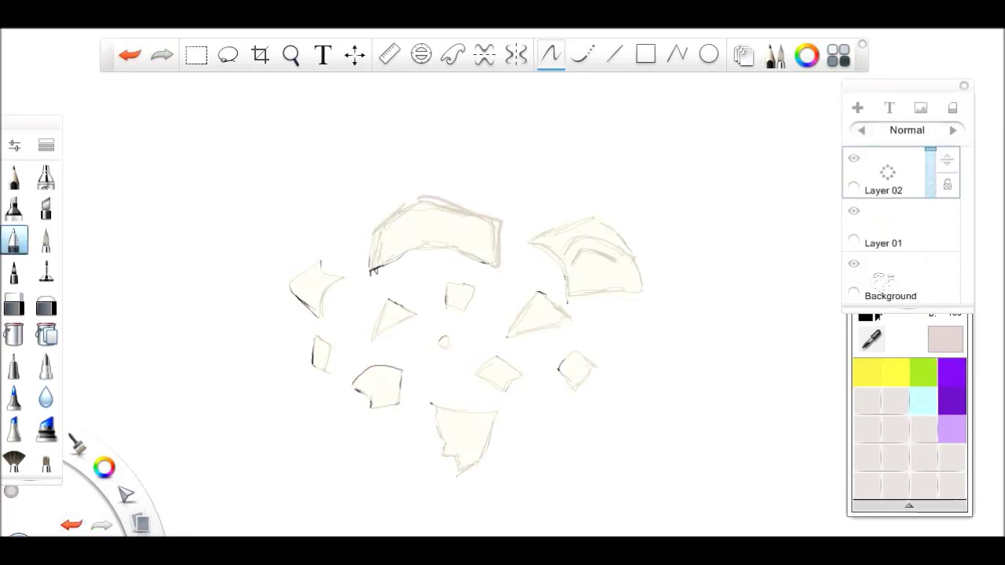
pyautogui.moveTo(490, 262)
pyautogui.mouseDown()
pyautogui.moveTo(429, 253)
pyautogui.moveTo(371, 267)
pyautogui.moveTo(368, 243)
pyautogui.moveTo(420, 200)
pyautogui.mouseUp()
pyautogui.press('e')
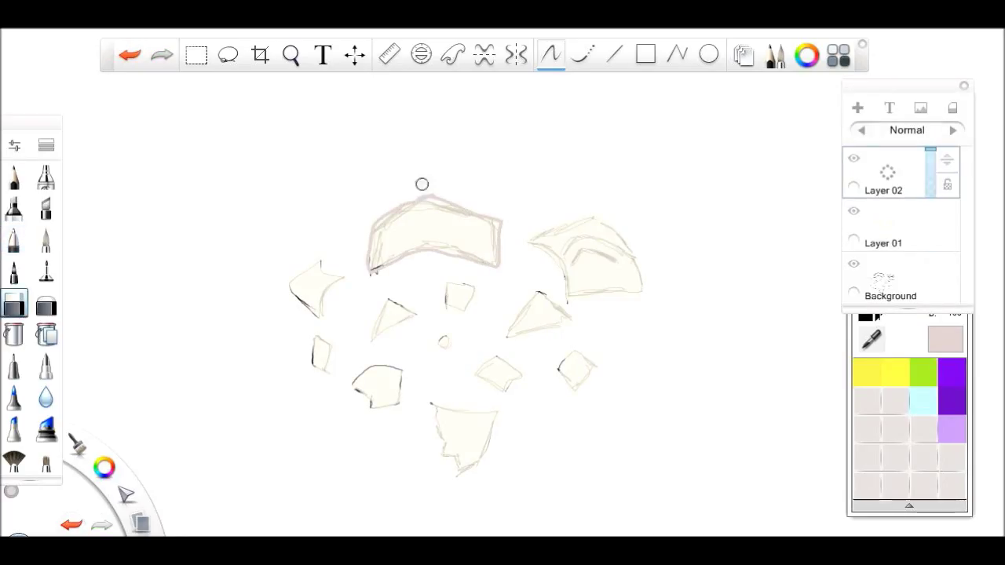
# Outline the small square, triangular and round shards in the middle and start the pointed shard on the far left
pyautogui.click(14, 241)
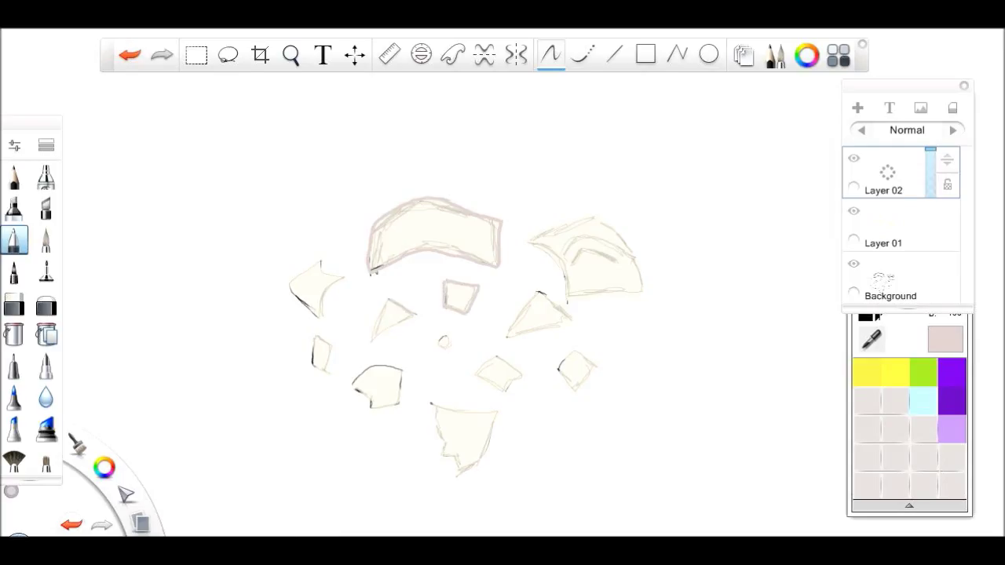
pyautogui.moveTo(441, 336); pyautogui.dragTo(448, 347)
pyautogui.moveTo(321, 259); pyautogui.dragTo(310, 309)
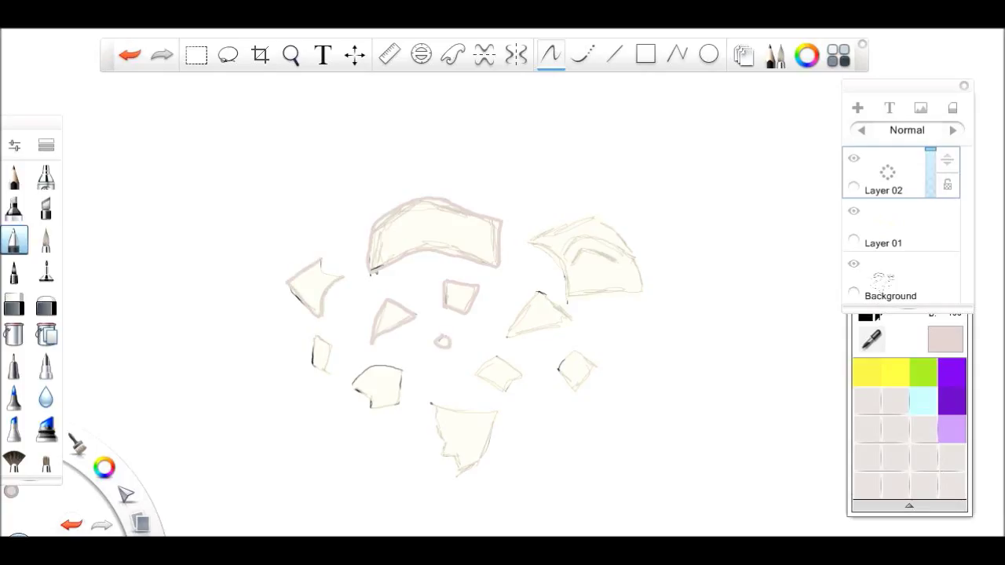
# Outline the handle shard with its inner curves, the jagged bottom shard and the small shards along the lower row in dusty pink
pyautogui.moveTo(570, 264); pyautogui.dragTo(608, 258)
pyautogui.moveTo(534, 245)
pyautogui.mouseDown()
pyautogui.moveTo(563, 273)
pyautogui.moveTo(567, 295)
pyautogui.moveTo(642, 296)
pyautogui.mouseUp()
pyautogui.moveTo(433, 404); pyautogui.dragTo(496, 410)
pyautogui.moveTo(474, 376); pyautogui.dragTo(520, 383)
pyautogui.moveTo(577, 351)
pyautogui.mouseDown()
pyautogui.moveTo(559, 367)
pyautogui.moveTo(570, 390)
pyautogui.mouseUp()
pyautogui.hotkey('ctrl', 'z')
pyautogui.moveTo(386, 366); pyautogui.dragTo(402, 371)
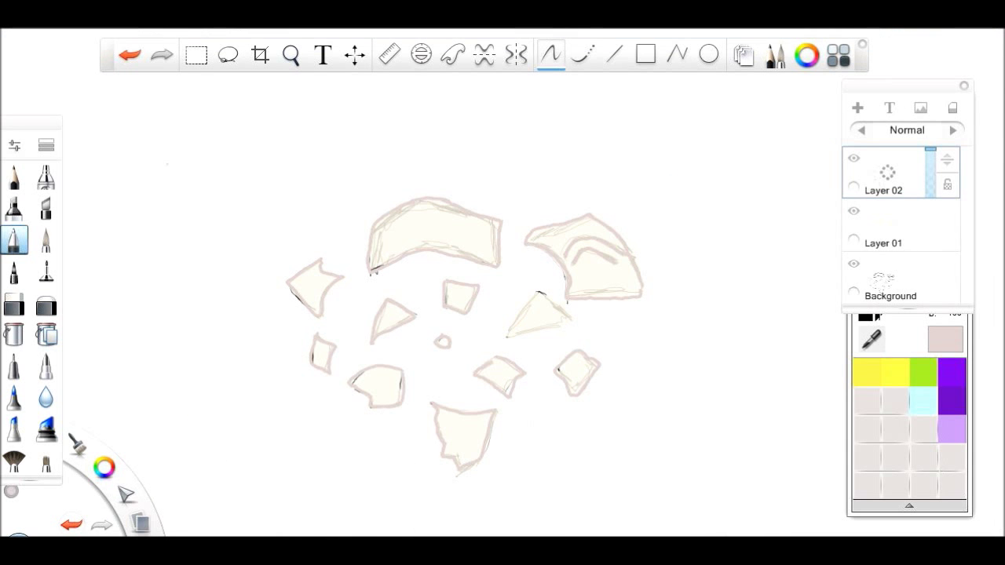
# Add another layer and set the shading colour to RGB 225, 213, 213
pyautogui.click(857, 107)
pyautogui.click(45, 176)
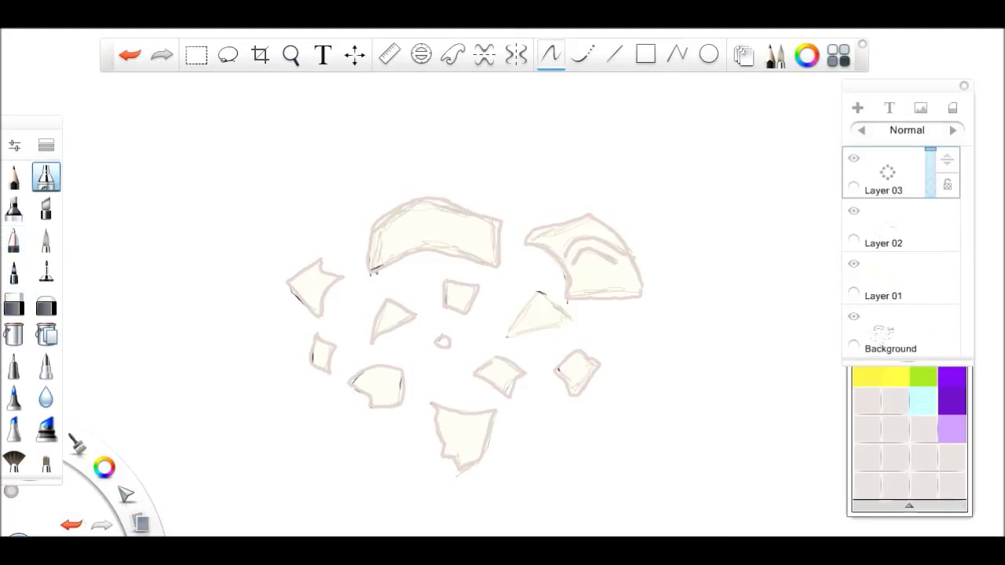
pyautogui.click(807, 55)
pyautogui.click(879, 245)
pyautogui.doubleClick(14, 208)
pyautogui.click(321, 301)
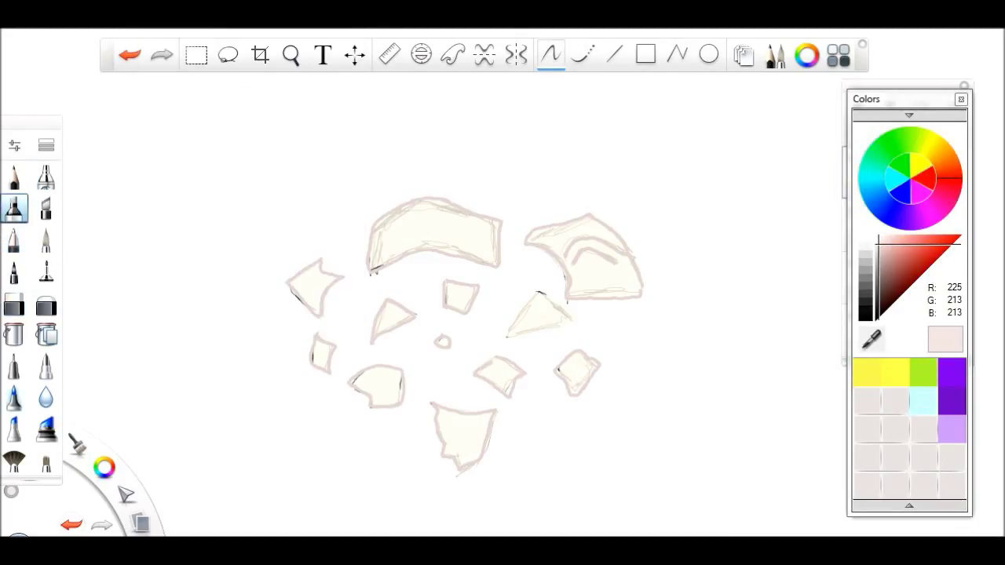
# Set up the soft shading brush and shade the right half of the large curved rim shard
pyautogui.doubleClick(14, 396)
pyautogui.click(321, 361)
pyautogui.click(290, 54)
pyautogui.moveTo(392, 303); pyautogui.dragTo(335, 382)
pyautogui.moveTo(620, 330)
pyautogui.mouseDown()
pyautogui.moveTo(557, 274)
pyautogui.moveTo(656, 314)
pyautogui.moveTo(510, 235)
pyautogui.mouseUp()
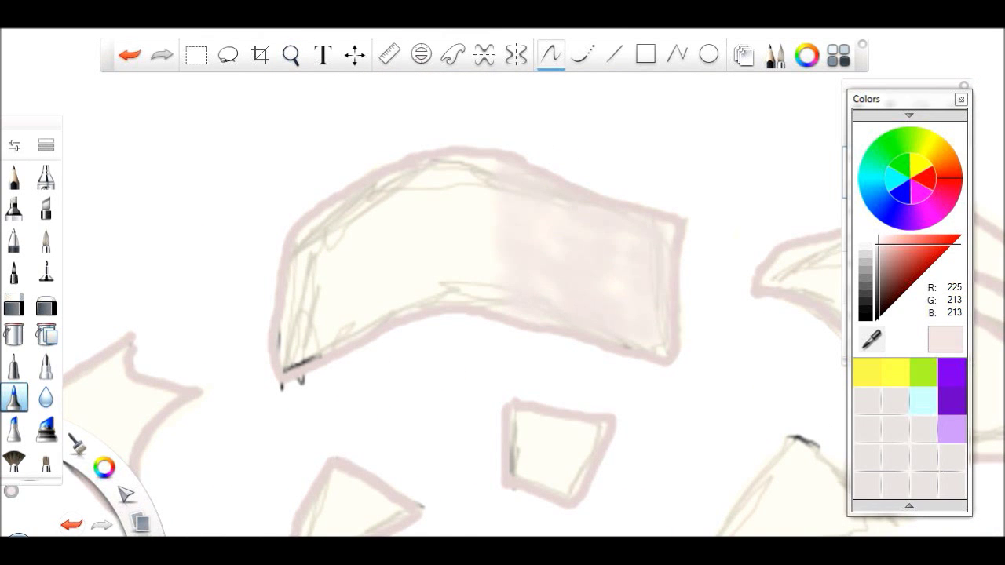
# Adjust the shading brush and shade the handle shard beneath its inner curves and along its lower right edge
pyautogui.doubleClick(14, 396)
pyautogui.click(343, 45)
pyautogui.click(291, 55)
pyautogui.moveTo(661, 319); pyautogui.dragTo(561, 302)
pyautogui.moveTo(644, 271)
pyautogui.mouseDown()
pyautogui.moveTo(581, 310)
pyautogui.moveTo(522, 322)
pyautogui.mouseUp()
pyautogui.moveTo(690, 353)
pyautogui.mouseDown()
pyautogui.moveTo(679, 375)
pyautogui.moveTo(627, 398)
pyautogui.moveTo(557, 420)
pyautogui.mouseUp()
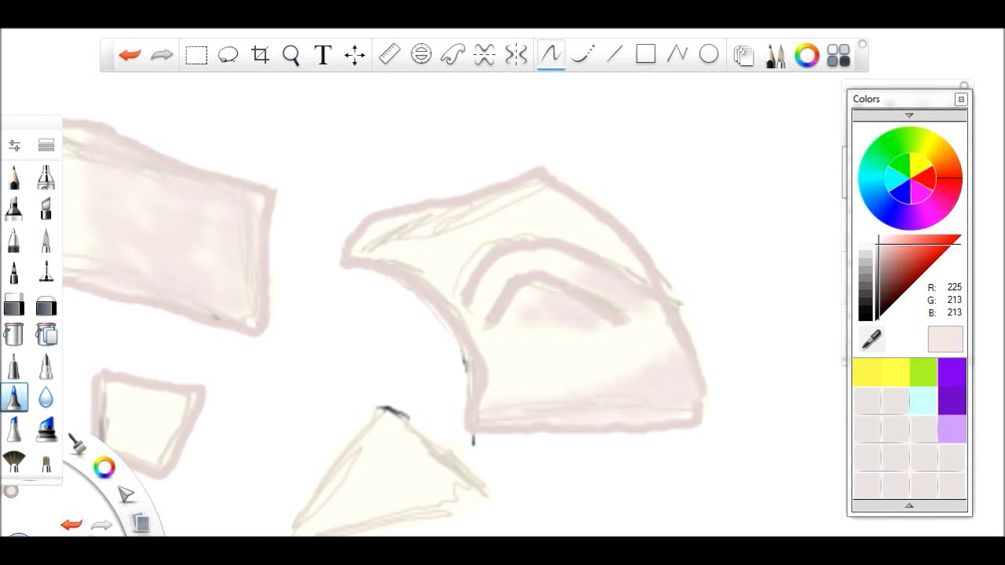
# Shade the right sides of the triangular shard below the handle, the diamond-shaped shard, the small square shard and the lower middle shard
pyautogui.press('space')
pyautogui.moveTo(368, 341); pyautogui.dragTo(495, 122)
pyautogui.moveTo(585, 254); pyautogui.dragTo(535, 292)
pyautogui.moveTo(500, 185); pyautogui.dragTo(550, 236)
pyautogui.moveTo(582, 273); pyautogui.dragTo(603, 284)
pyautogui.moveTo(691, 416); pyautogui.dragTo(653, 471)
pyautogui.moveTo(659, 396); pyautogui.dragTo(645, 417)
pyautogui.moveTo(295, 167); pyautogui.dragTo(267, 225)
pyautogui.moveTo(439, 432); pyautogui.dragTo(377, 522)
# Shade the right sides of the pointed far-left shard, the left triangular shard and the small four-sided shard below them
pyautogui.press('space')
pyautogui.moveTo(502, 282); pyautogui.dragTo(470, 329)
pyautogui.moveTo(310, 149); pyautogui.dragTo(377, 227)
pyautogui.moveTo(400, 184); pyautogui.dragTo(381, 200)
pyautogui.moveTo(617, 290); pyautogui.dragTo(565, 338)
pyautogui.moveTo(582, 271); pyautogui.dragTo(545, 298)
pyautogui.moveTo(350, 400); pyautogui.dragTo(317, 428)
pyautogui.moveTo(361, 427); pyautogui.dragTo(339, 457)
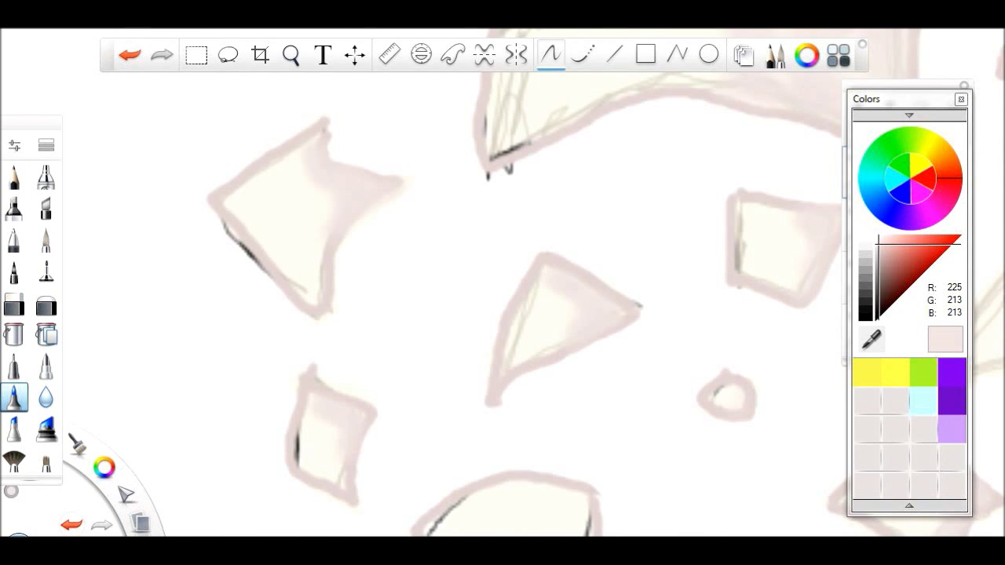
# Shade the upper and right edges of the rounded lower-left shard and the jagged bottom shard
pyautogui.press('space')
pyautogui.moveTo(502, 314); pyautogui.dragTo(467, 179)
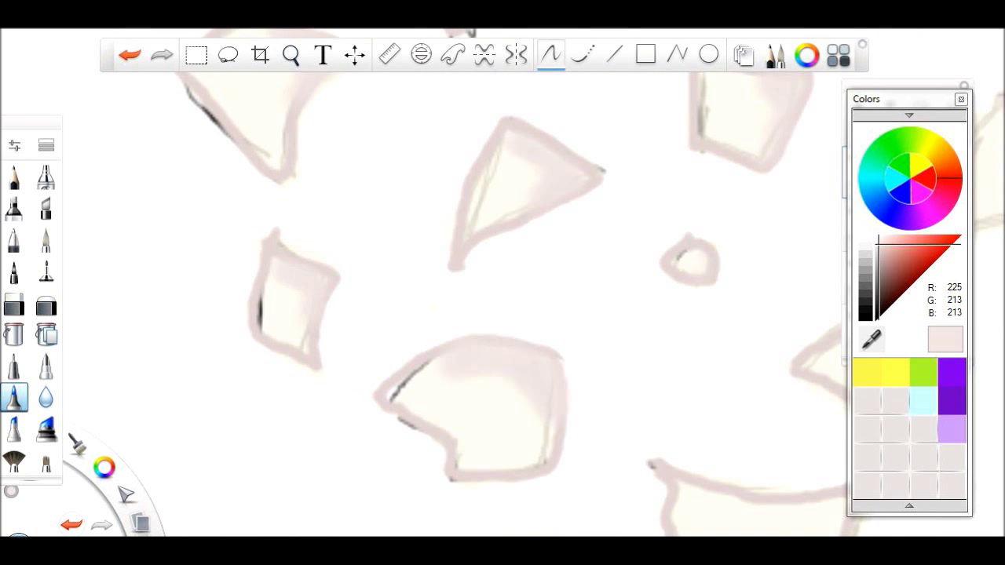
pyautogui.press('space')
pyautogui.moveTo(336, 161)
pyautogui.mouseDown()
pyautogui.moveTo(377, 337)
pyautogui.moveTo(251, 146)
pyautogui.moveTo(412, 177)
pyautogui.moveTo(628, 157)
pyautogui.mouseUp()
pyautogui.moveTo(655, 133); pyautogui.dragTo(675, 188)
pyautogui.moveTo(597, 196); pyautogui.dragTo(542, 306)
pyautogui.press('space')
pyautogui.moveTo(222, 85); pyautogui.dragTo(437, 398)
pyautogui.moveTo(278, 264); pyautogui.dragTo(384, 171)
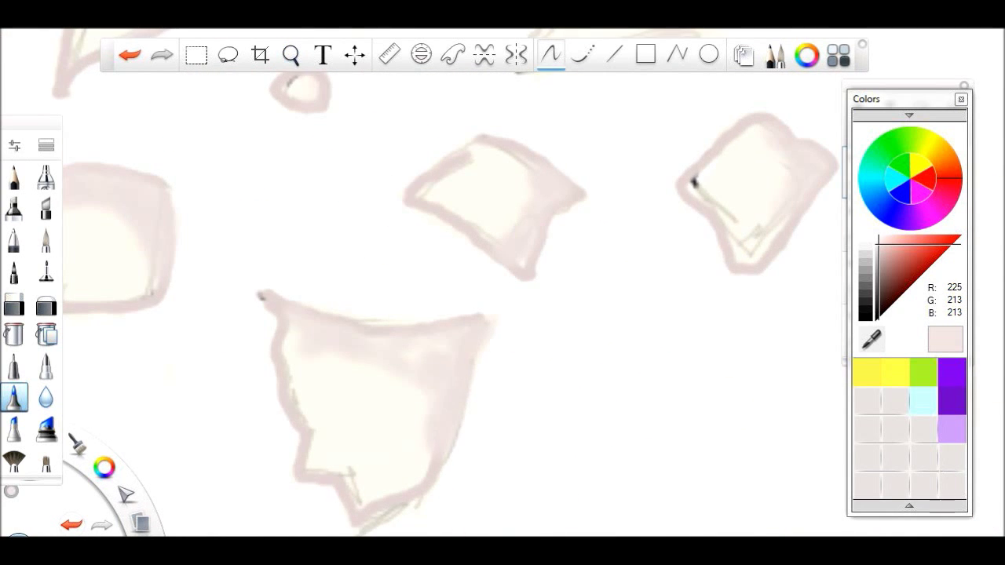
# Select the hard eraser, adjust its brush settings and hide the Background sketch layer
pyautogui.press('e')
pyautogui.press('e')
pyautogui.moveTo(290, 54); pyautogui.dragTo(278, 54)
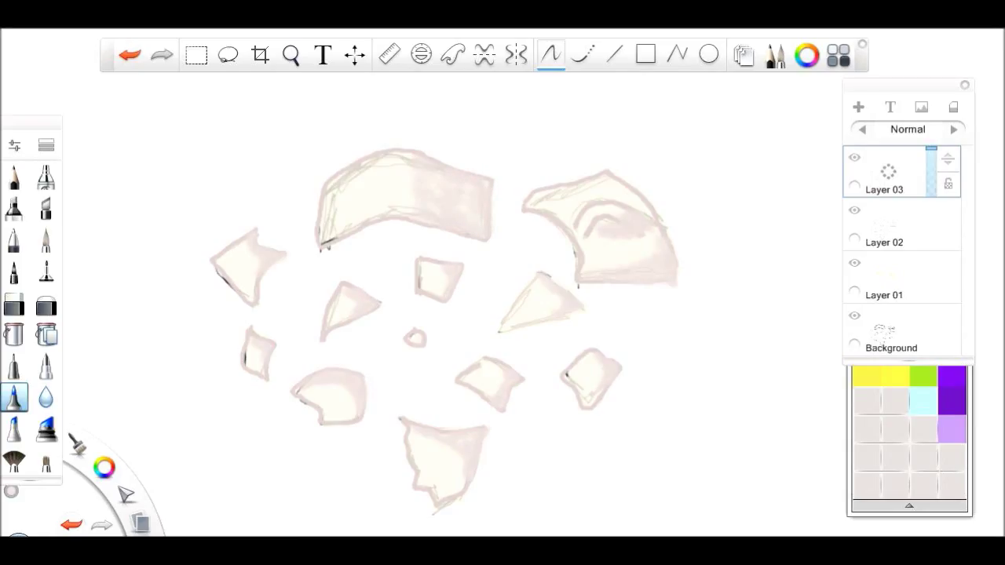
pyautogui.press('e')
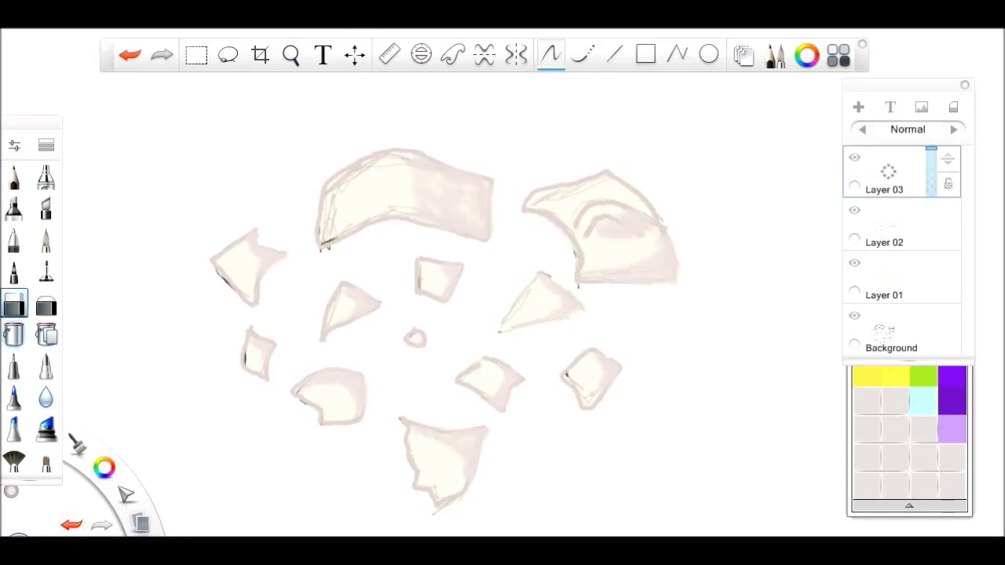
pyautogui.doubleClick(14, 307)
pyautogui.click(307, 213)
pyautogui.click(571, 287)
pyautogui.click(854, 315)
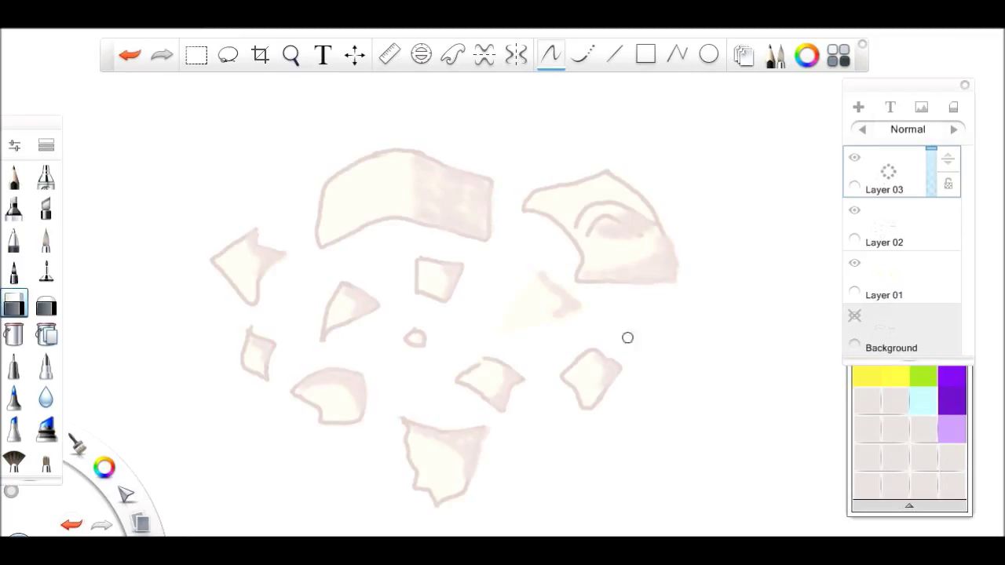
# Outline the unoutlined triangular shard below the handle shard with the pen in RGB 213, 199, 199
pyautogui.press('e')
pyautogui.hotkey('ctrl', 'i')
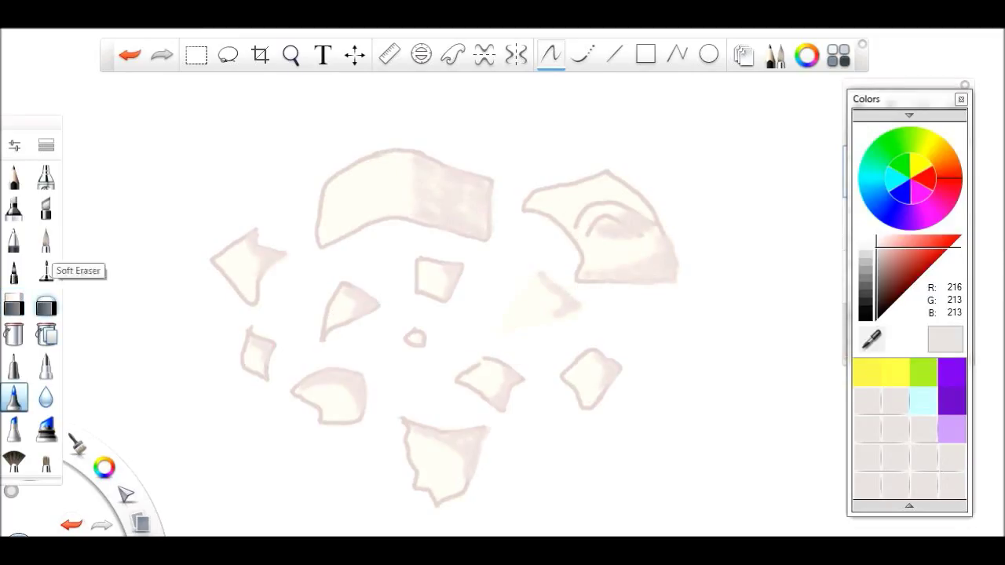
pyautogui.click(14, 240)
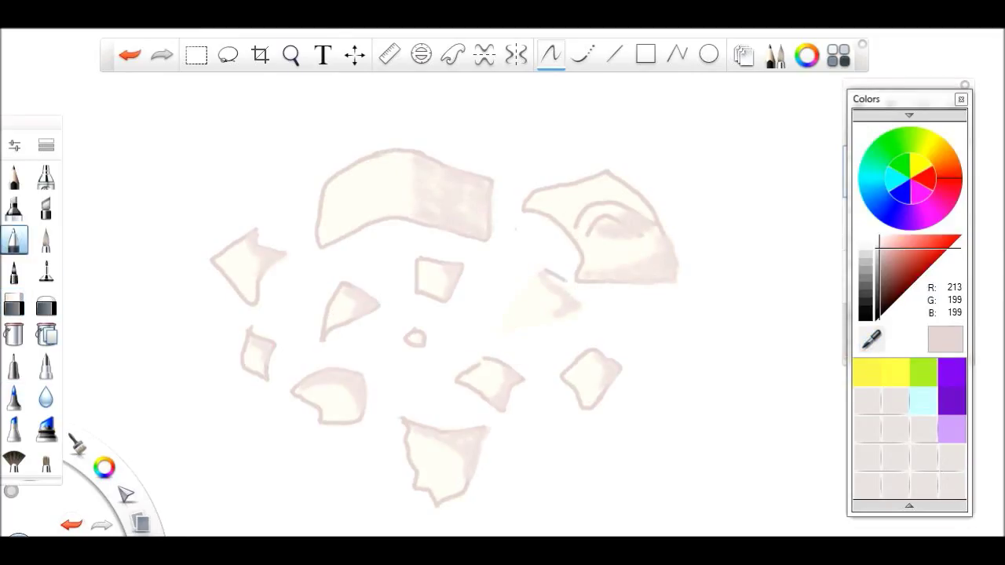
pyautogui.hotkey('ctrl', 'z')
pyautogui.click(290, 54)
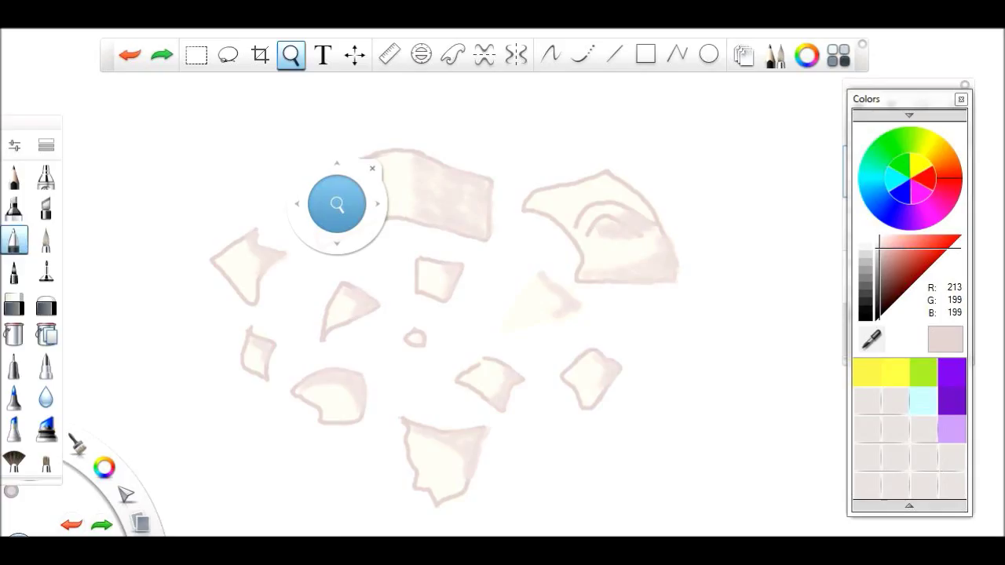
pyautogui.moveTo(337, 204); pyautogui.dragTo(162, 155)
pyautogui.click(550, 54)
pyautogui.moveTo(531, 231)
pyautogui.mouseDown()
pyautogui.moveTo(622, 292)
pyautogui.moveTo(685, 354)
pyautogui.moveTo(575, 404)
pyautogui.moveTo(416, 445)
pyautogui.moveTo(514, 240)
pyautogui.mouseUp()
pyautogui.click(14, 398)
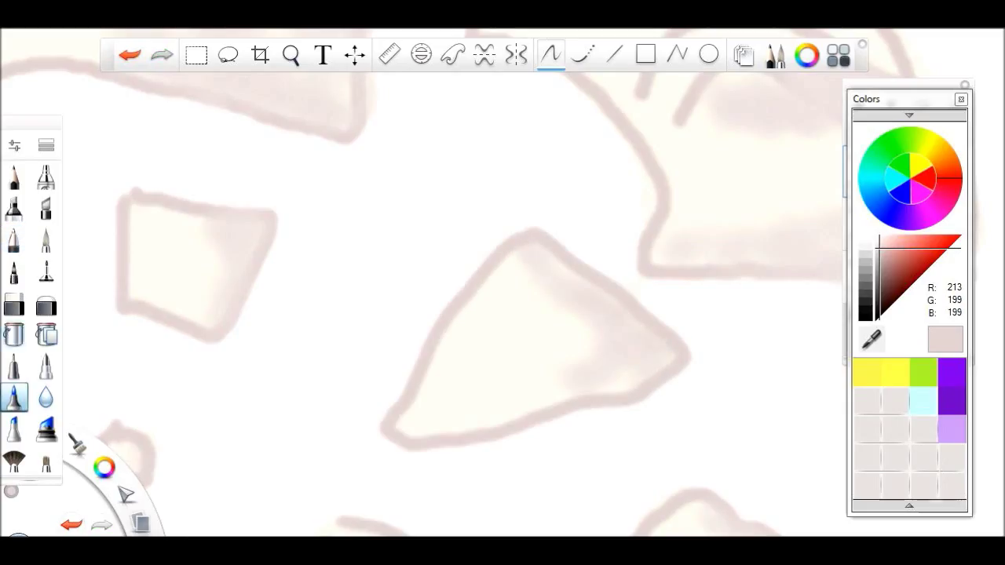
# Erase the cream fill that spills past the shard outlines on Layer 01
pyautogui.click(13, 304)
pyautogui.hotkey('ctrl', 'l')
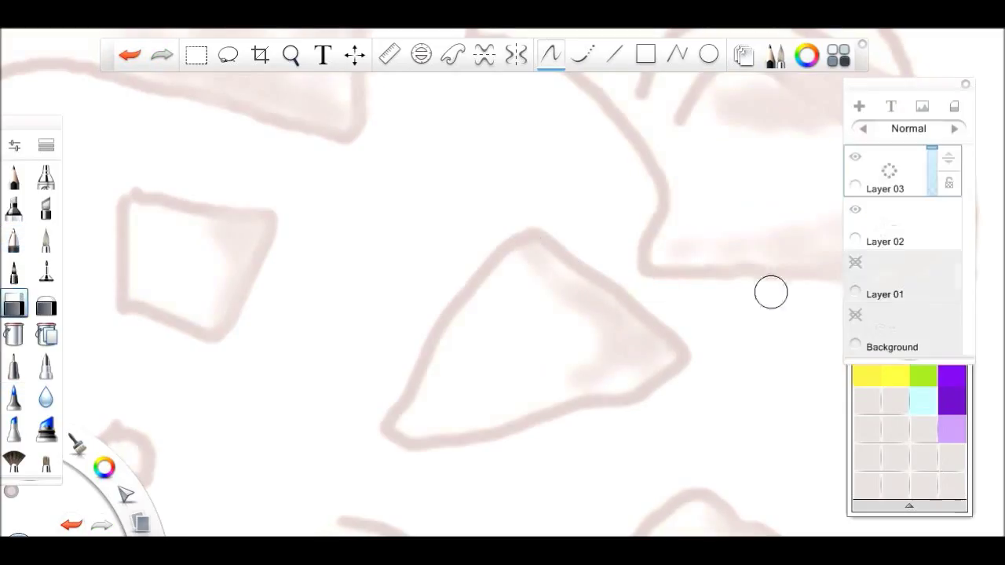
pyautogui.moveTo(560, 514); pyautogui.dragTo(650, 415)
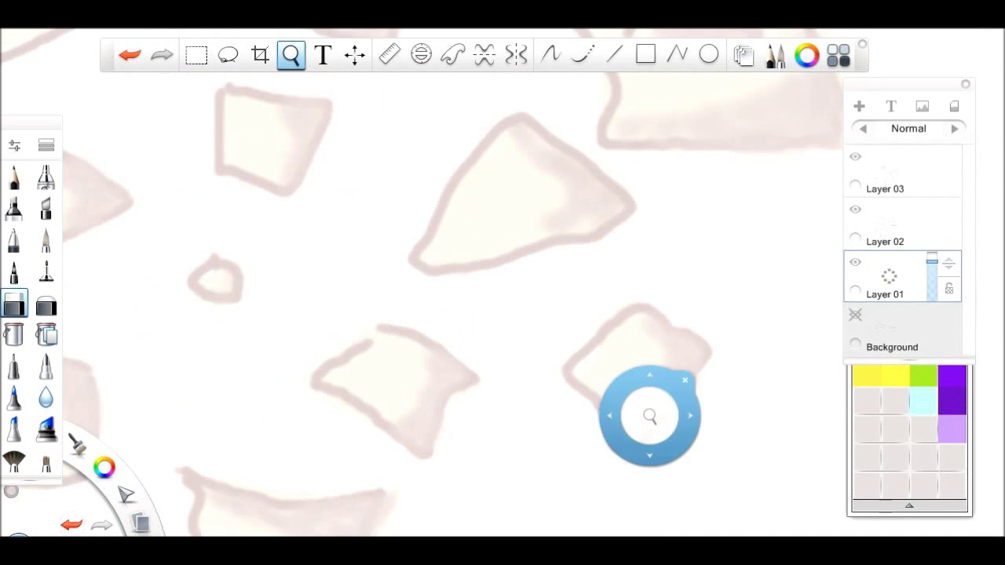
pyautogui.moveTo(363, 105); pyautogui.dragTo(366, 347)
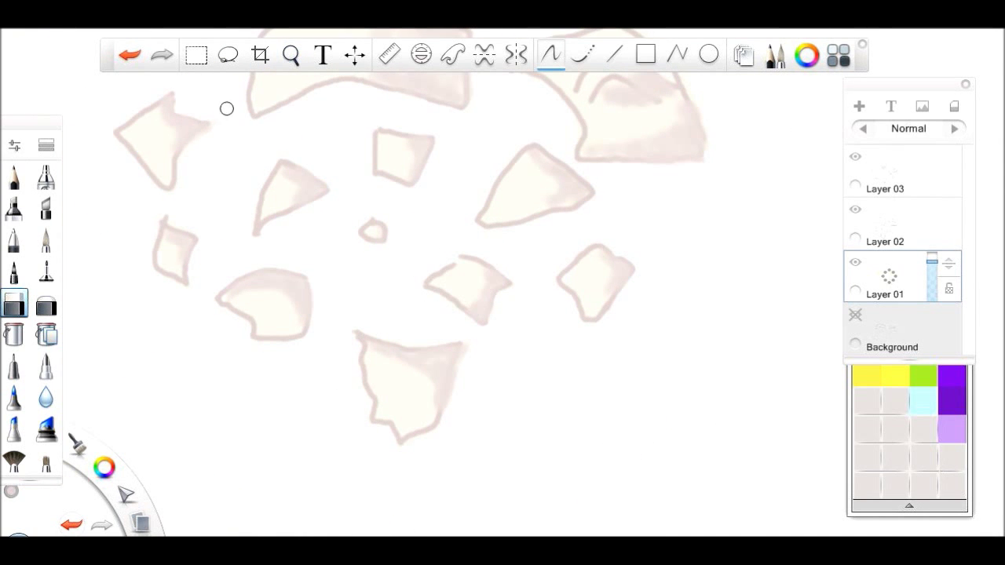
pyautogui.moveTo(213, 227); pyautogui.dragTo(719, 150)
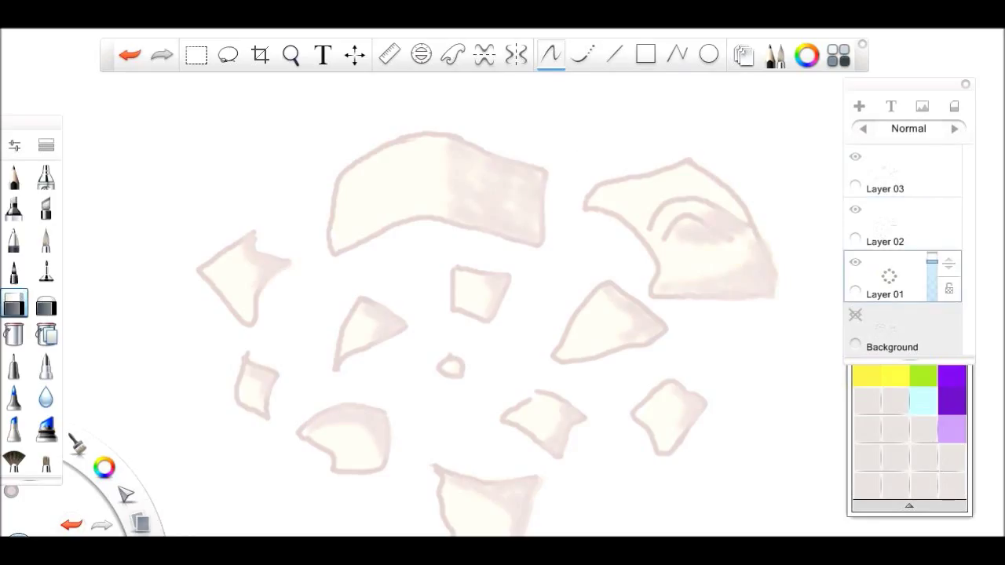
pyautogui.scroll(-2, 397, 320)
pyautogui.moveTo(397, 320); pyautogui.dragTo(390, 264)
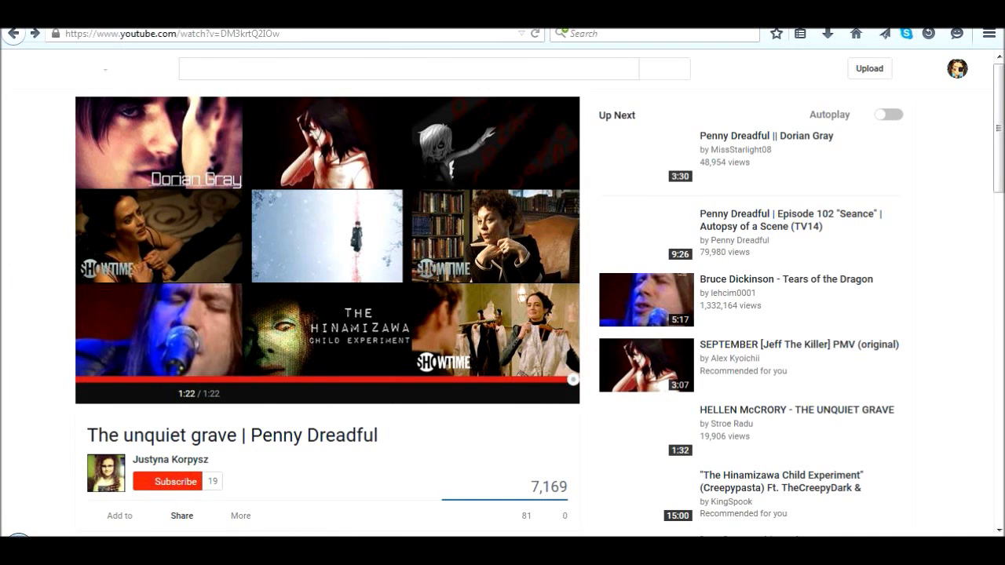
# Switch to the web browser and search Google Images for "penny dreadful tea cup"
pyautogui.hotkey('ctrl', 't')
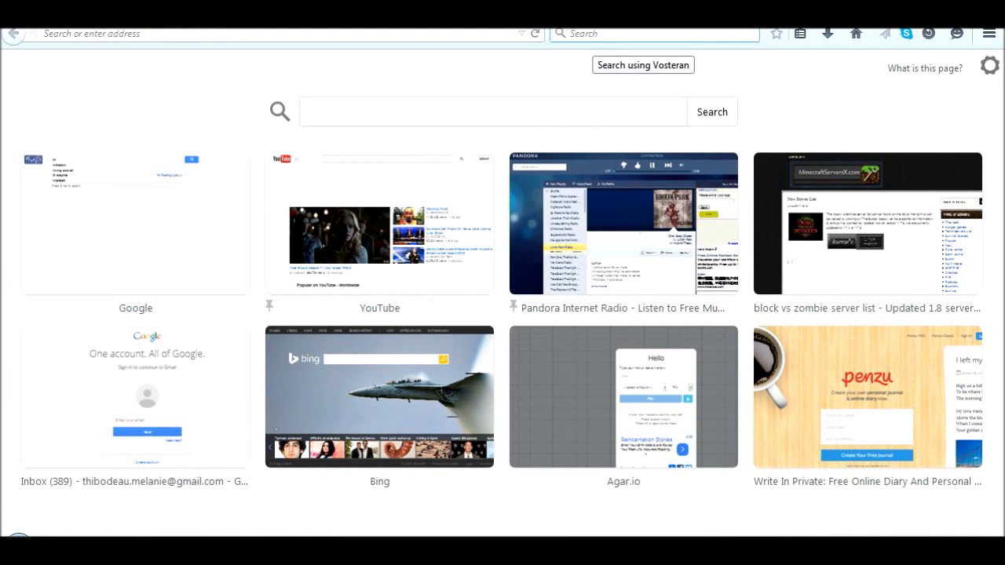
pyautogui.write('penny dreadful tea cup')
pyautogui.press('Return')
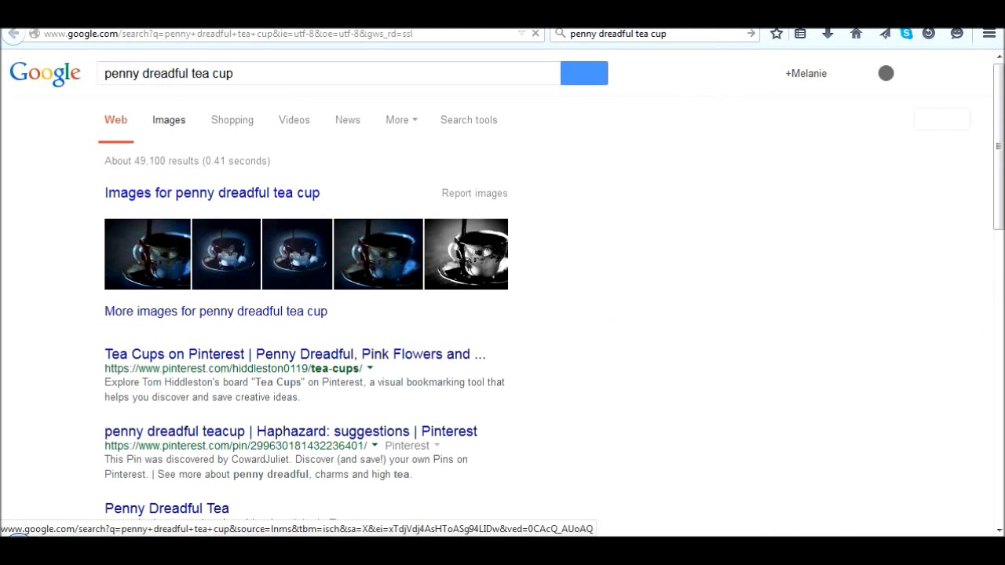
pyautogui.click(169, 119)
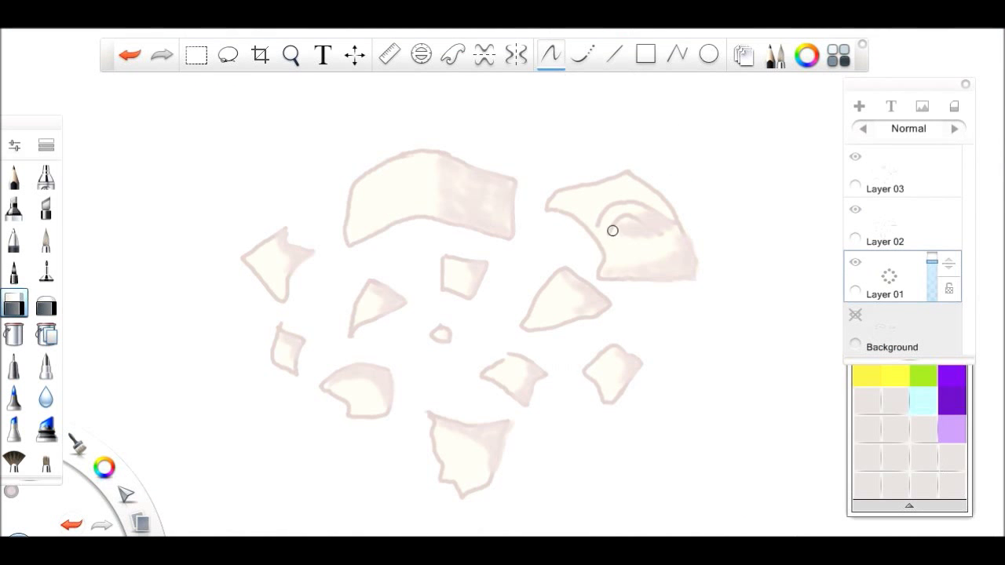
# Switch back to the drawing and rework the inner curve of the handle shard with the pen in dusty pink
pyautogui.press('e')
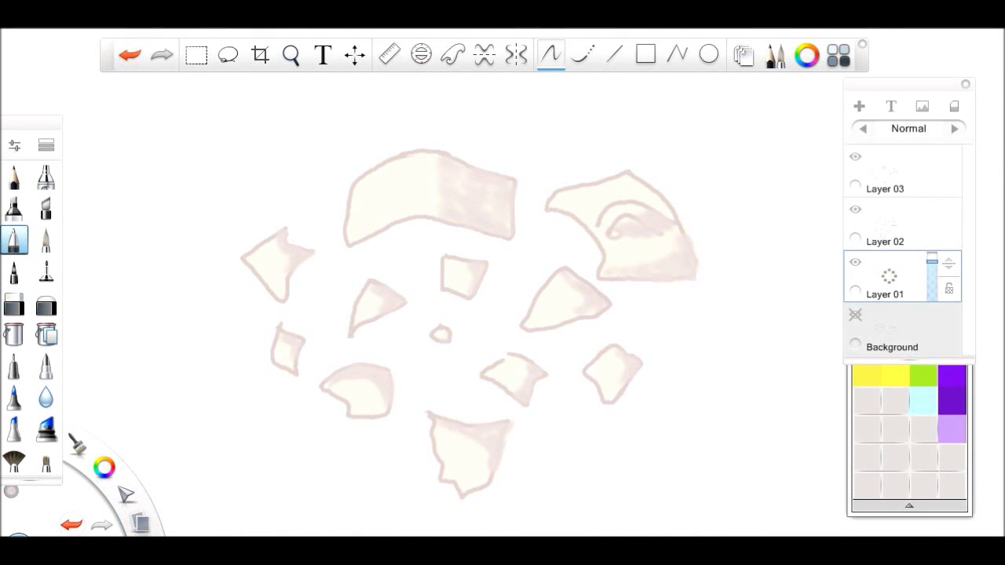
pyautogui.moveTo(593, 232); pyautogui.dragTo(610, 239)
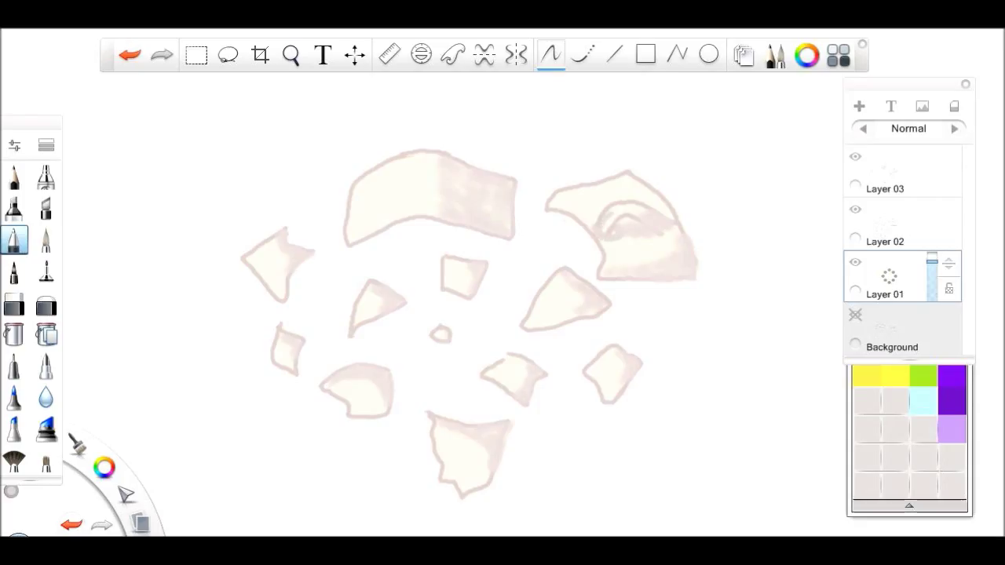
pyautogui.press('e')
pyautogui.hotkey('ctrl', 'z')
# Erase the cream fill between the inner curves of the handle shard on Layer 01
pyautogui.click(887, 224)
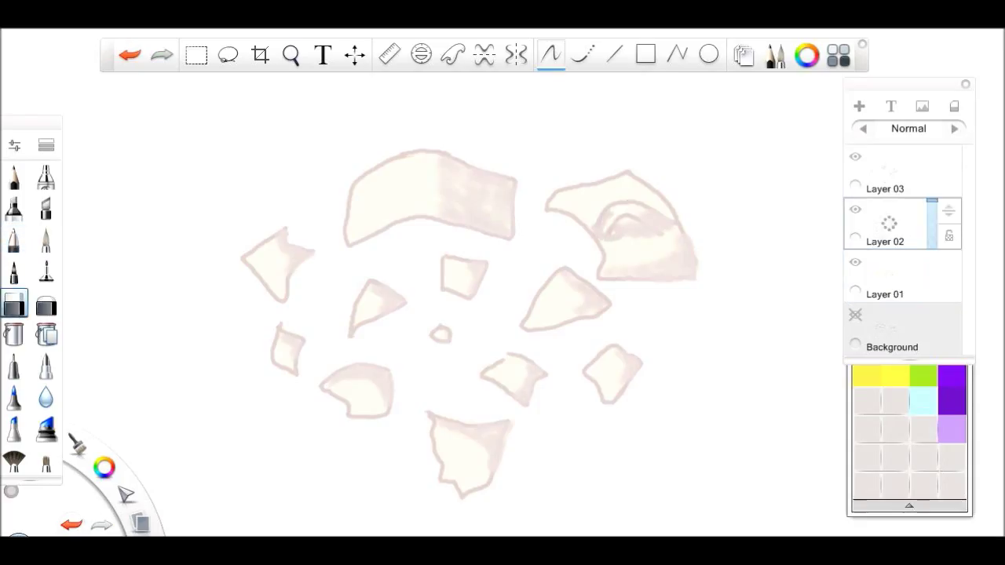
pyautogui.hotkey('ctrl', 'z')
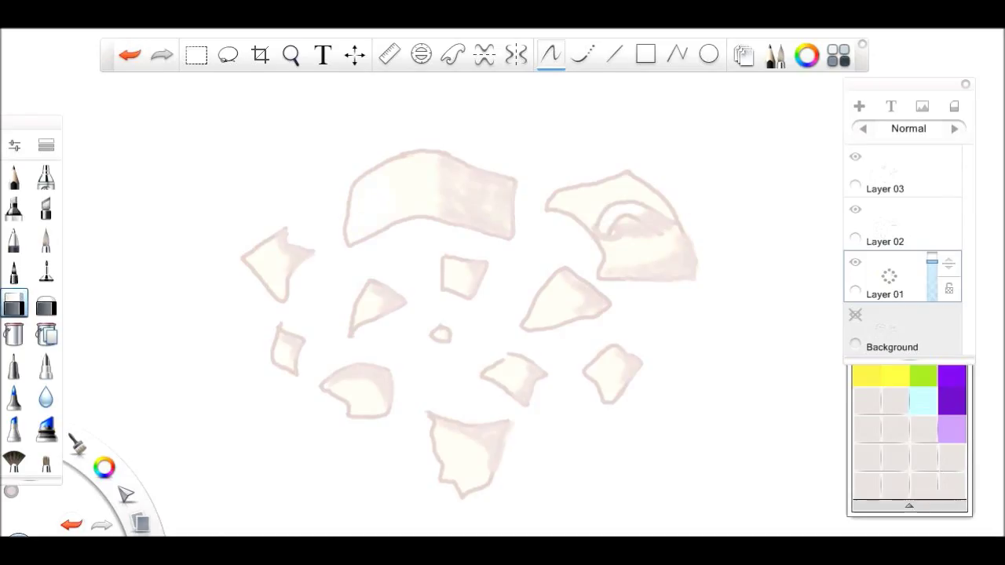
pyautogui.hotkey('ctrl', 'z')
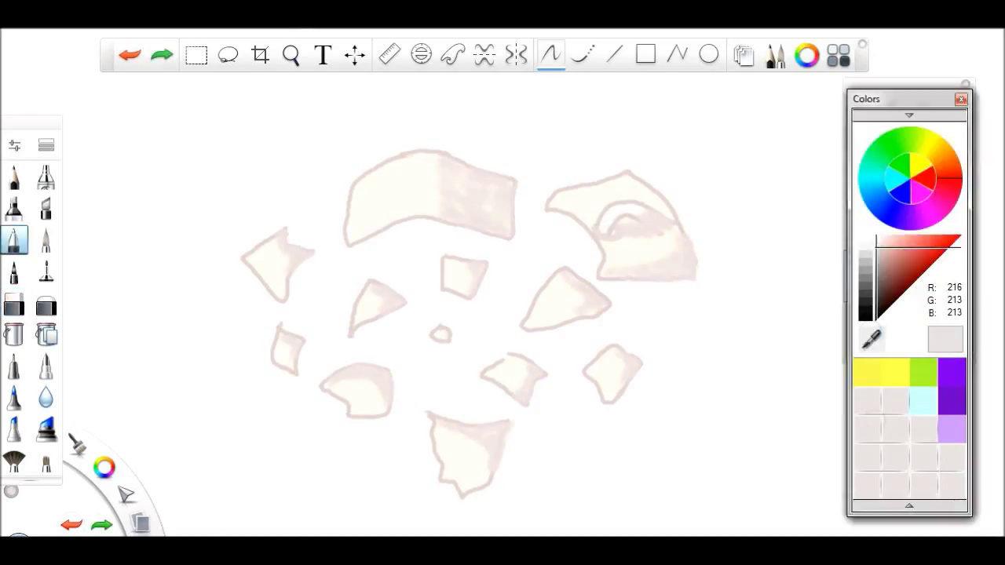
pyautogui.hotkey('ctrl', 'y')
# Extend the handle shard's inner curve into a small curl on Layer 02 with the pen in RGB 213, 199, 199
pyautogui.hotkey('ctrl', 'l')
pyautogui.hotkey('ctrl', 'i')
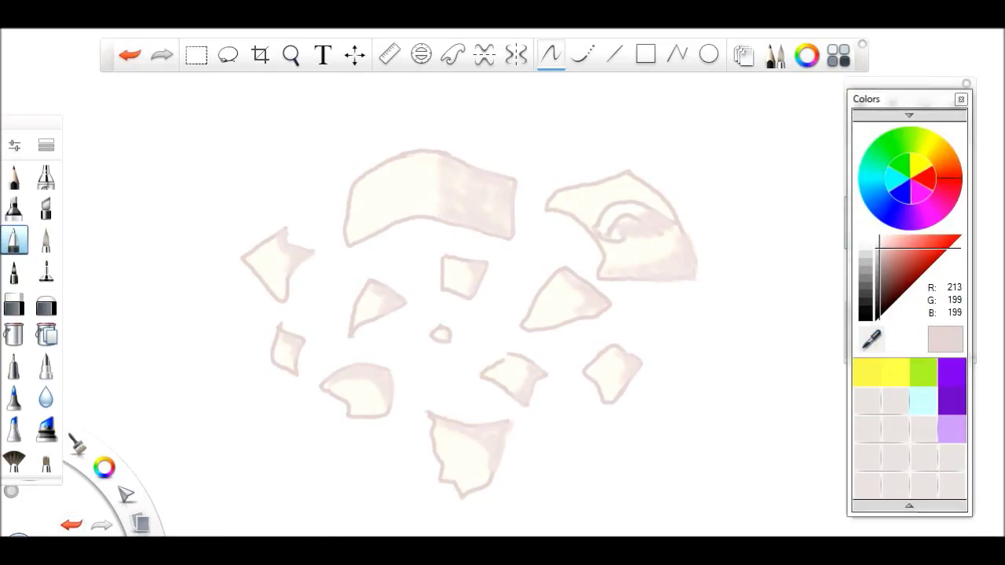
pyautogui.hotkey('ctrl', 'z')
pyautogui.hotkey('ctrl', 'l')
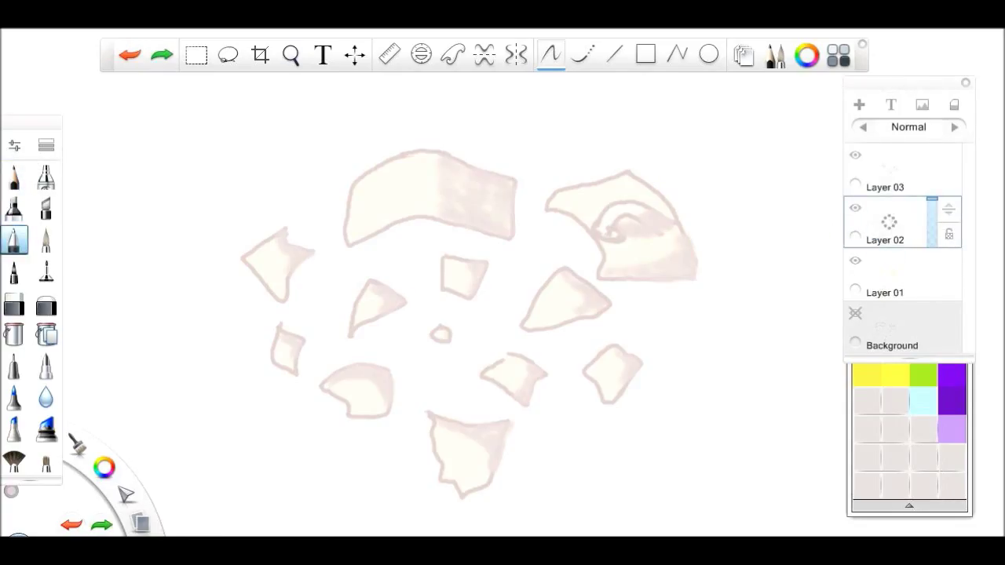
# Rename Layer 02 as "cup outline" and Layer 01 as "cup color"
pyautogui.click(888, 222)
pyautogui.click(934, 220)
pyautogui.write('cup outline')
pyautogui.press('Return')
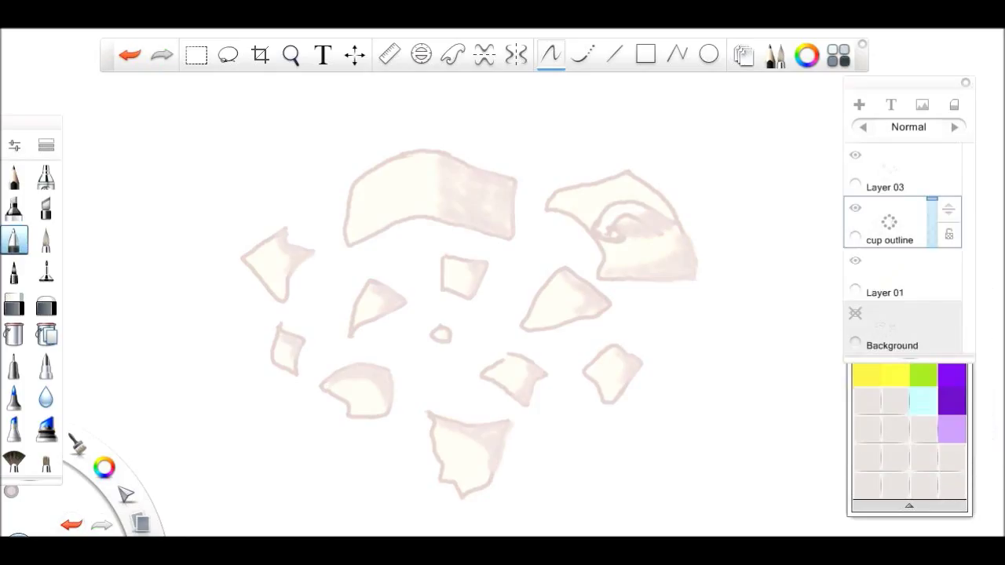
pyautogui.click(886, 279)
pyautogui.doubleClick(885, 279)
pyautogui.write('cup color')
pyautogui.press('Return')
# Rename Layer 03 as "cup shading"
pyautogui.doubleClick(885, 168)
pyautogui.press('BackSpace')
pyautogui.write('cup sh')
pyautogui.press('Return')
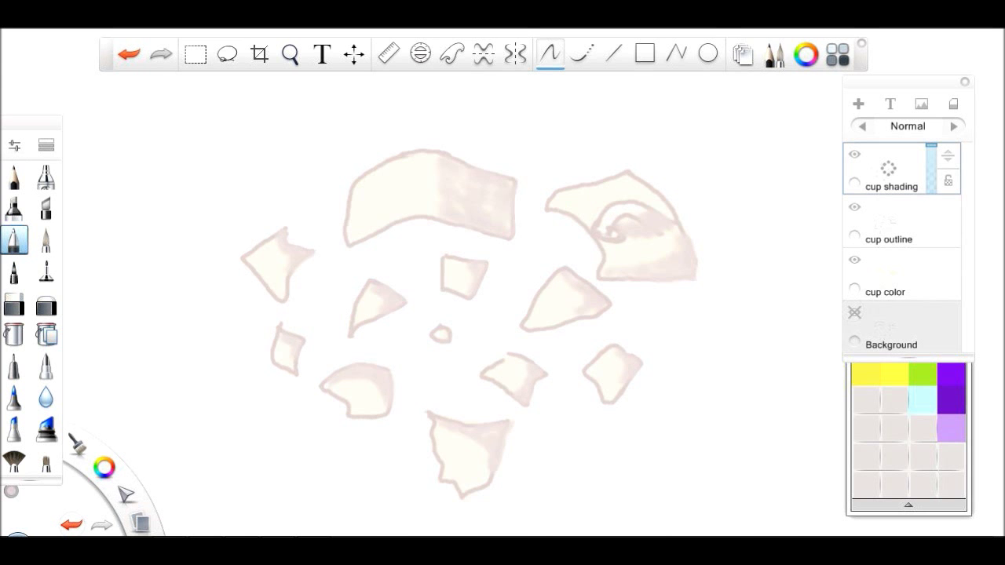
# Add a new layer above cup shading and name it "plate"
pyautogui.click(858, 103)
pyautogui.click(888, 168)
pyautogui.click(927, 163)
pyautogui.press('BackSpace')
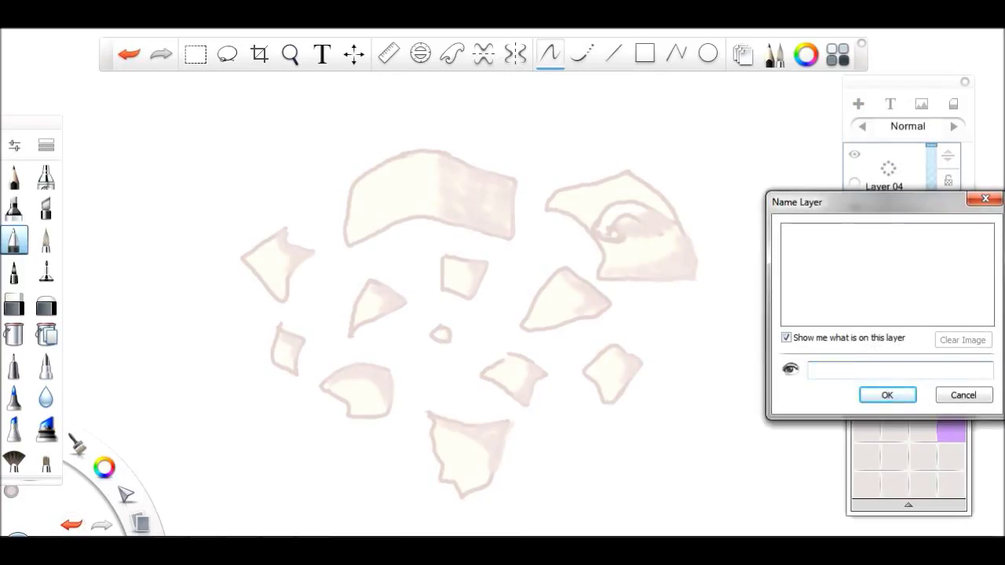
pyautogui.write('plate o')
pyautogui.press('BackSpace')
pyautogui.press('BackSpace')
pyautogui.press('Return')
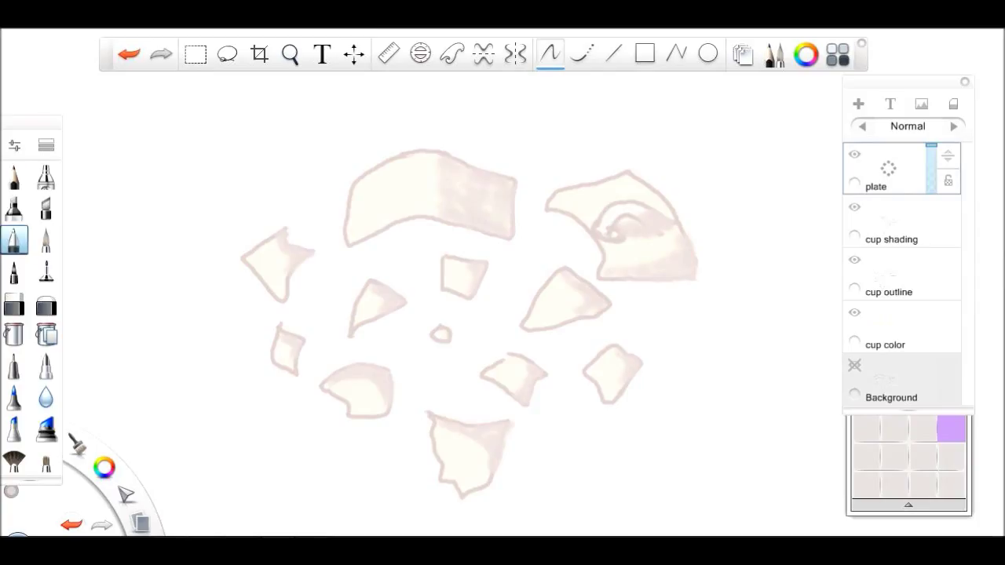
# Sketch faint outlines of scattered plate shards around the cup pieces with the pencil in RGB 216, 213, 213 on the plate layer
pyautogui.click(14, 178)
pyautogui.hotkey('ctrl', 'z')
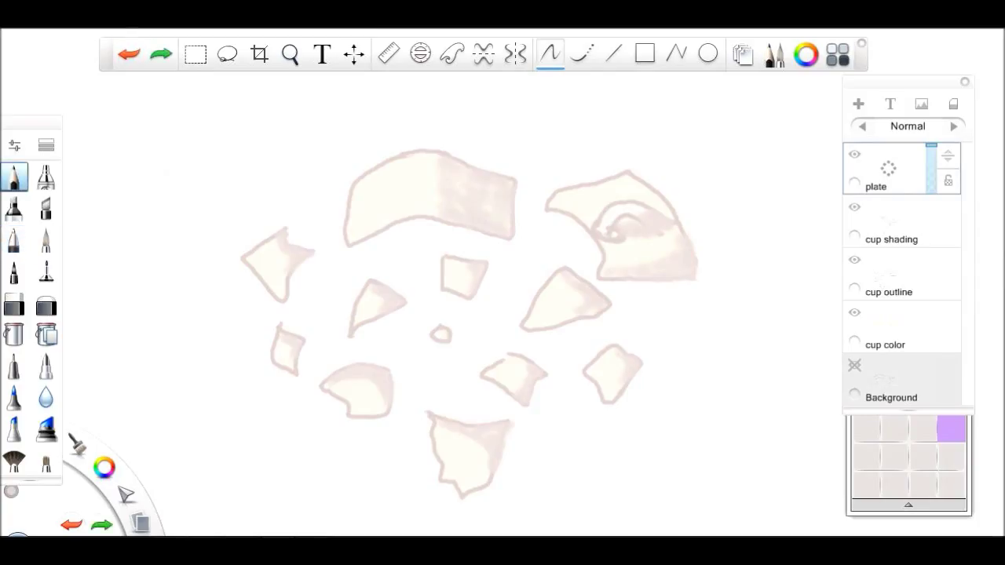
pyautogui.click(227, 110)
pyautogui.hotkey('ctrl', 'z')
pyautogui.hotkey('ctrl', 'shift', 'z')
pyautogui.hotkey('ctrl', 'z')
pyautogui.hotkey('ctrl', 'shift', 'z')
pyautogui.hotkey('ctrl', 'z')
pyautogui.hotkey('ctrl', 'shift', 'z')
# Add a layer above the plate layer and name it "cup color"
pyautogui.click(858, 104)
pyautogui.click(887, 167)
pyautogui.click(930, 164)
pyautogui.write('cup colo')
pyautogui.press('Return')
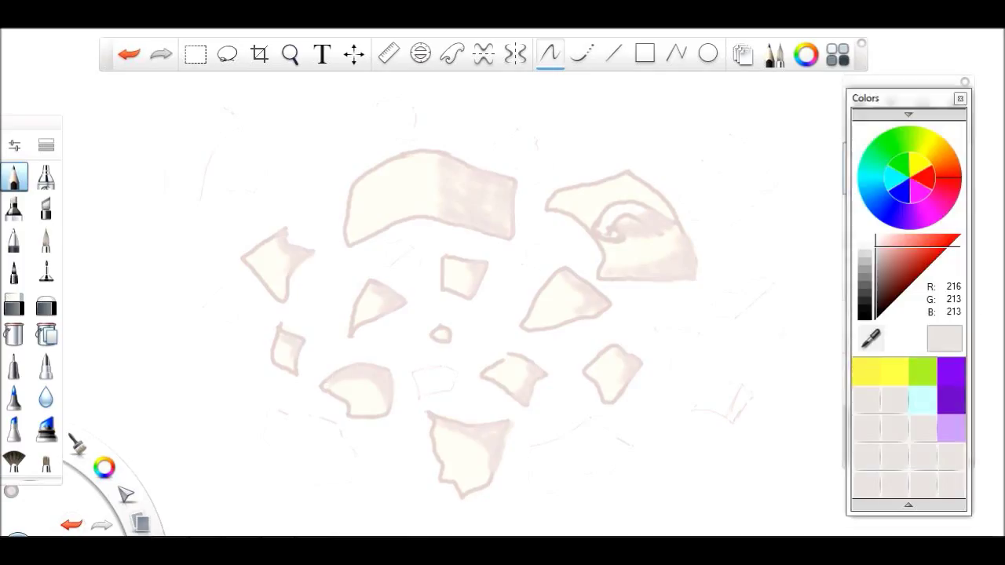
# Fill the sketched plate shards with soft light grey in RGB 230, 230, 230
pyautogui.click(14, 209)
pyautogui.click(14, 397)
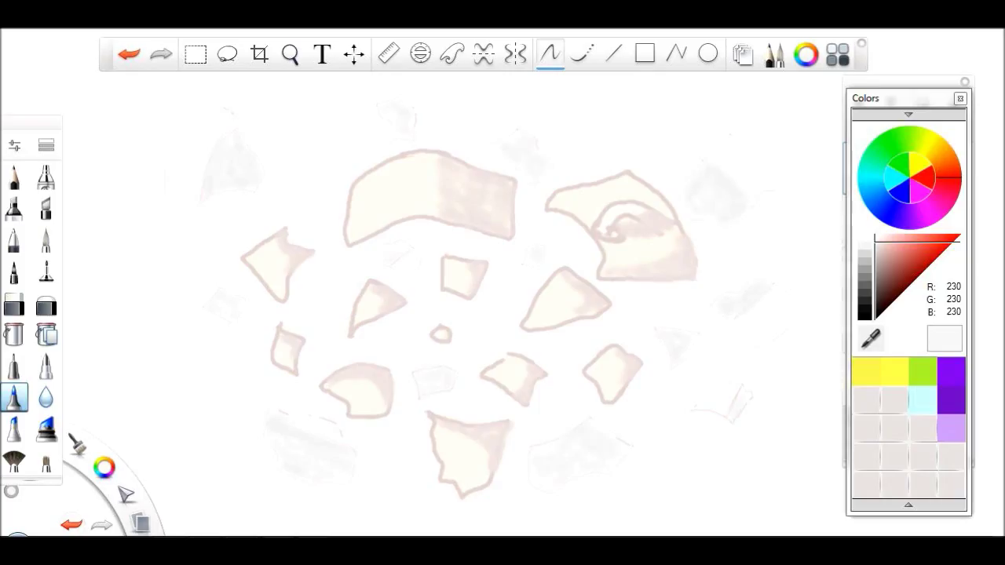
pyautogui.press('Return')
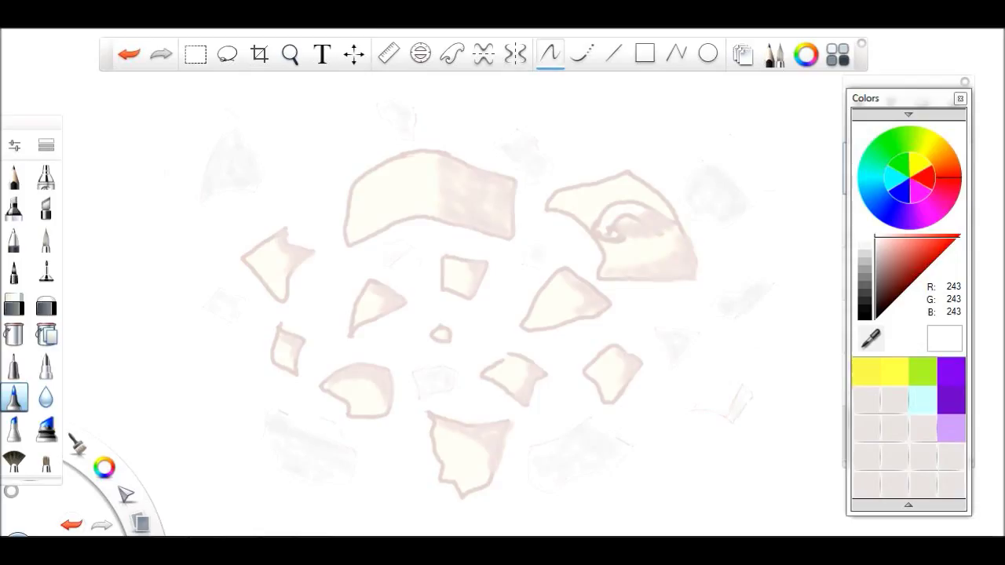
# Add a new layer at the top of the stack and name it "plate shading"
pyautogui.hotkey('ctrl', 'l')
pyautogui.hotkey('ctrl', 'shift', 'n')
pyautogui.write('pl')
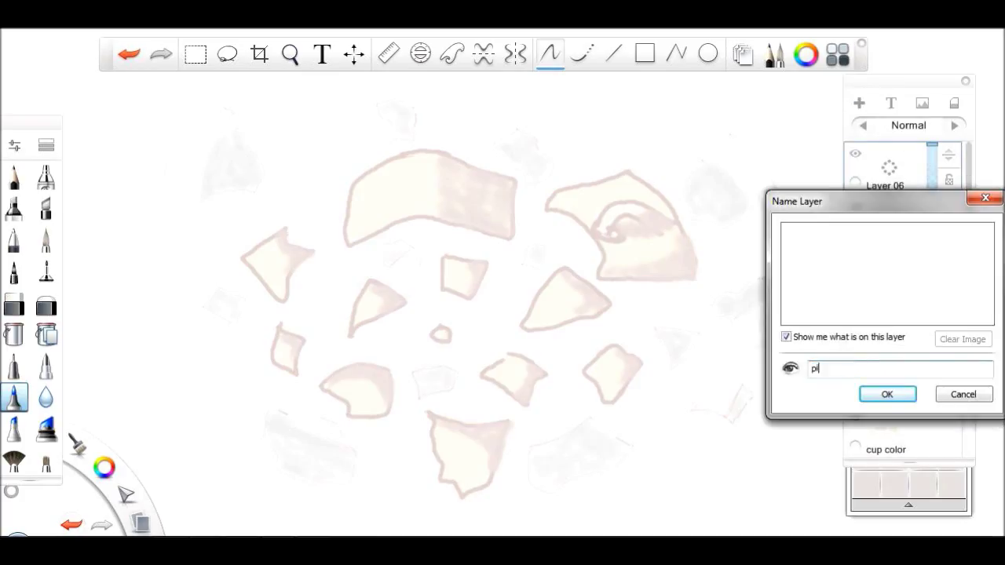
pyautogui.write('ate shad')
pyautogui.press('Return')
# Shade the shadow sides of the plate shards in grey RGB 204, 204, 204 on the plate shading layer
pyautogui.hotkey('ctrl', 'i')
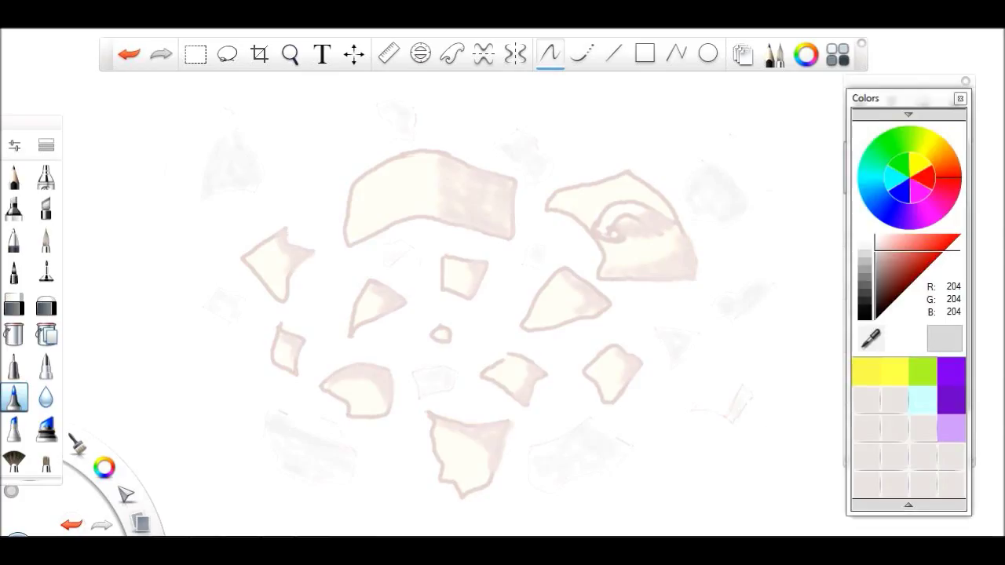
pyautogui.moveTo(730, 320)
pyautogui.mouseDown()
pyautogui.moveTo(750, 305)
pyautogui.moveTo(738, 323)
pyautogui.mouseUp()
pyautogui.hotkey('ctrl', 'z')
pyautogui.moveTo(743, 397); pyautogui.dragTo(730, 419)
pyautogui.moveTo(689, 331); pyautogui.dragTo(675, 363)
pyautogui.moveTo(620, 432)
pyautogui.mouseDown()
pyautogui.moveTo(606, 460)
pyautogui.moveTo(612, 471)
pyautogui.mouseUp()
pyautogui.moveTo(548, 248); pyautogui.dragTo(534, 255)
pyautogui.moveTo(541, 159)
pyautogui.mouseDown()
pyautogui.moveTo(535, 180)
pyautogui.moveTo(538, 165)
pyautogui.mouseUp()
pyautogui.moveTo(409, 110); pyautogui.dragTo(408, 135)
pyautogui.moveTo(438, 369); pyautogui.dragTo(451, 386)
pyautogui.moveTo(350, 454)
pyautogui.mouseDown()
pyautogui.moveTo(337, 475)
pyautogui.moveTo(308, 477)
pyautogui.mouseUp()
pyautogui.moveTo(229, 297); pyautogui.dragTo(224, 314)
pyautogui.moveTo(253, 154); pyautogui.dragTo(248, 188)
pyautogui.moveTo(241, 133); pyautogui.dragTo(235, 185)
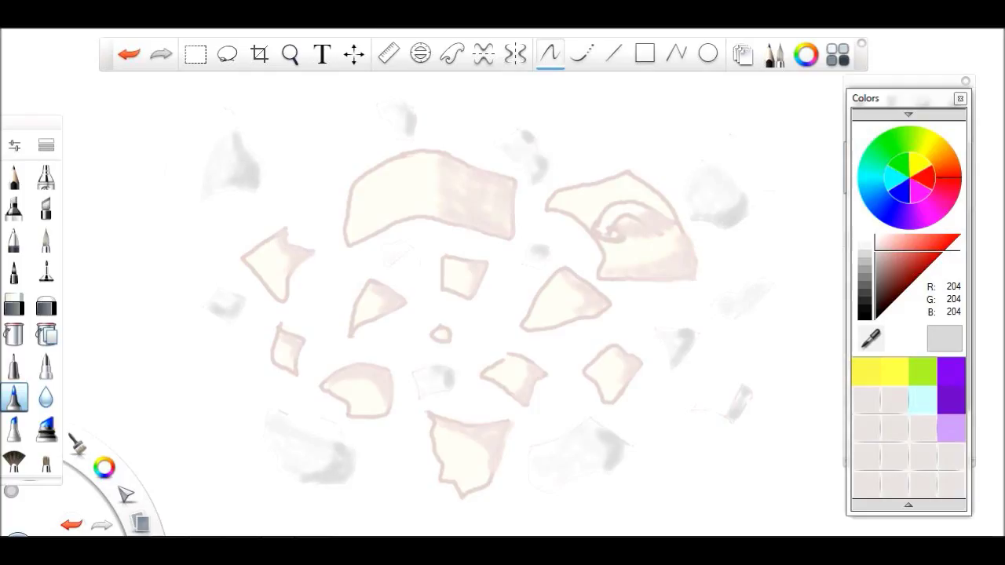
# Undo a grey stroke and add softer tones to the plate shards in RGB 230, 230, 230 and 216, 216, 216
pyautogui.hotkey('ctrl', 'z')
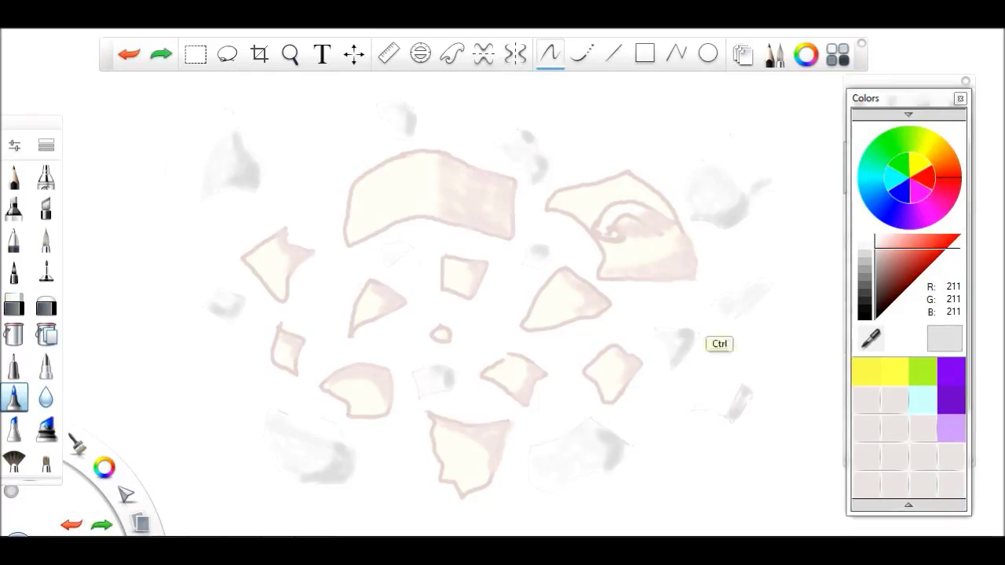
pyautogui.moveTo(221, 297); pyautogui.dragTo(230, 311)
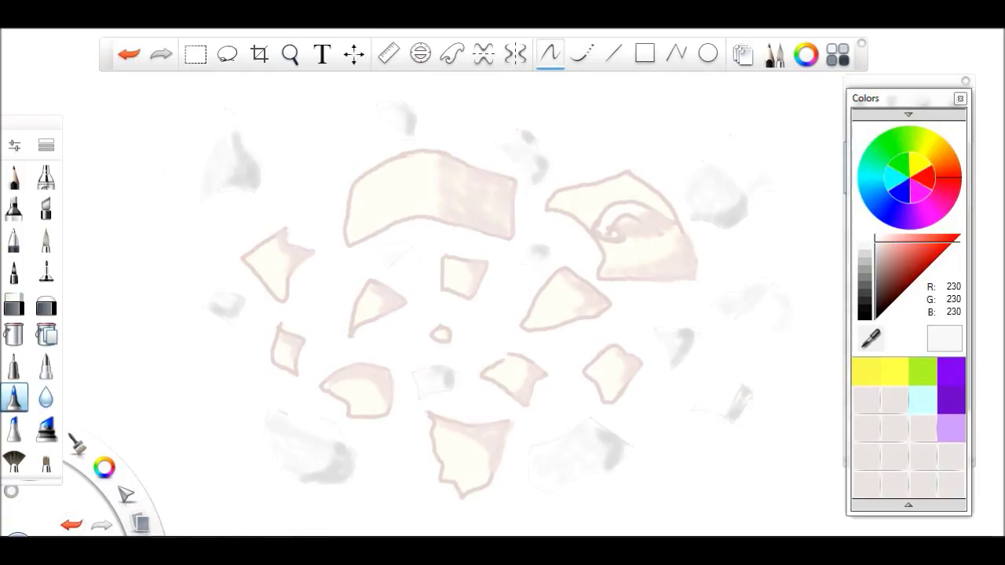
pyautogui.hotkey('ctrl', 'z')
pyautogui.hotkey('ctrl', 'y')
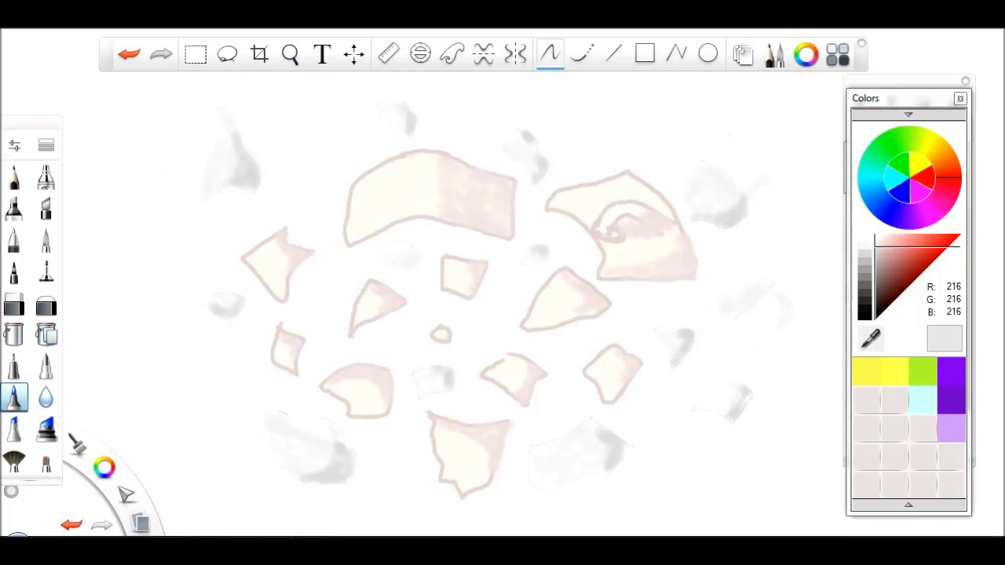
# Add a new layer above plate shading and name it "liquid"
pyautogui.hotkey('ctrl', 'l')
pyautogui.press('e')
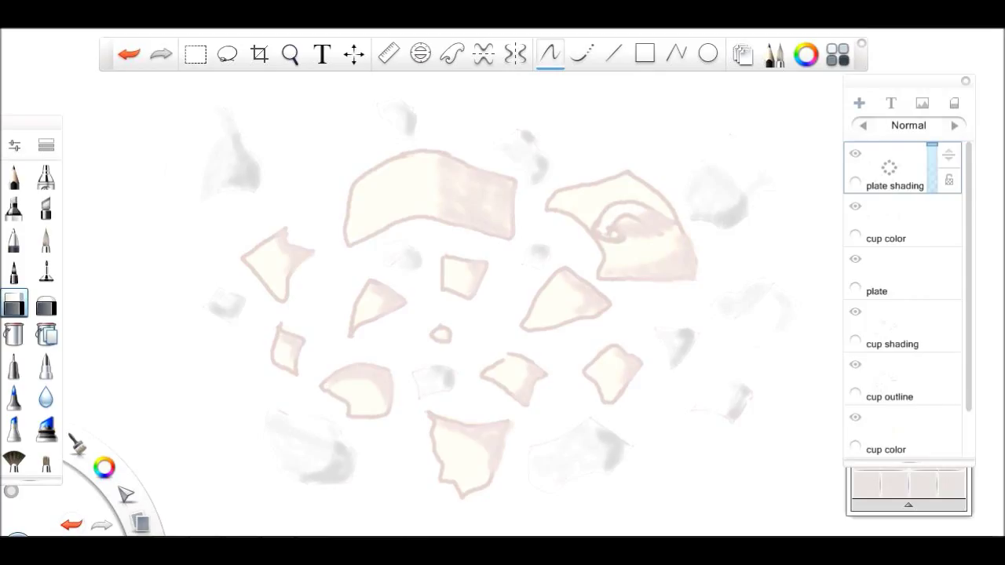
pyautogui.hotkey('ctrl', 'shift', 'n')
pyautogui.click(891, 165)
pyautogui.click(891, 165)
pyautogui.write('liquid')
pyautogui.press('Return')
# Airbrush a large oval pool over the shards in red RGB 172, 0, 31 on the liquid layer
pyautogui.hotkey('ctrl', 'l')
pyautogui.hotkey('ctrl', 'i')
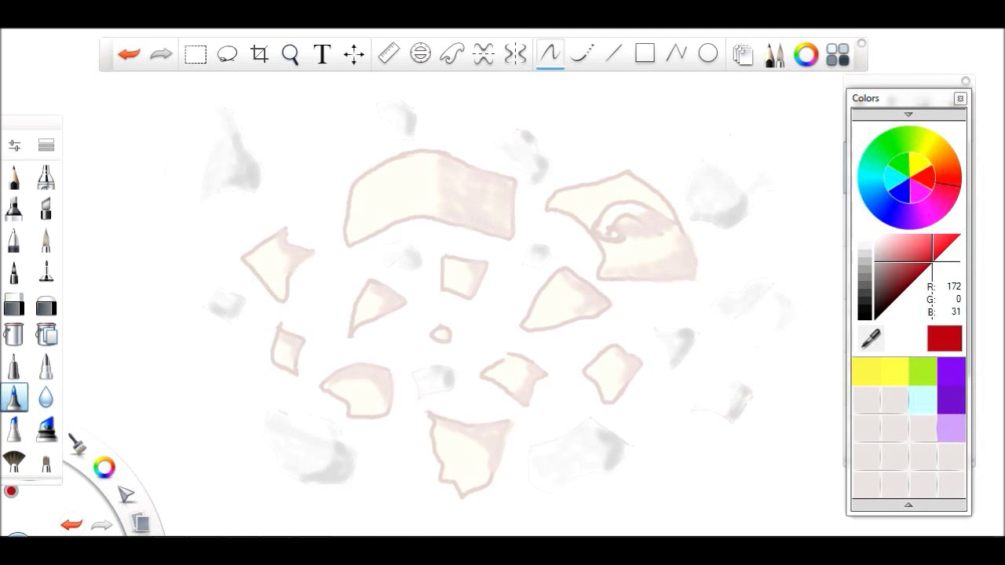
pyautogui.click(14, 241)
pyautogui.click(45, 177)
pyautogui.moveTo(353, 196)
pyautogui.mouseDown()
pyautogui.moveTo(549, 353)
pyautogui.moveTo(392, 392)
pyautogui.moveTo(613, 204)
pyautogui.mouseUp()
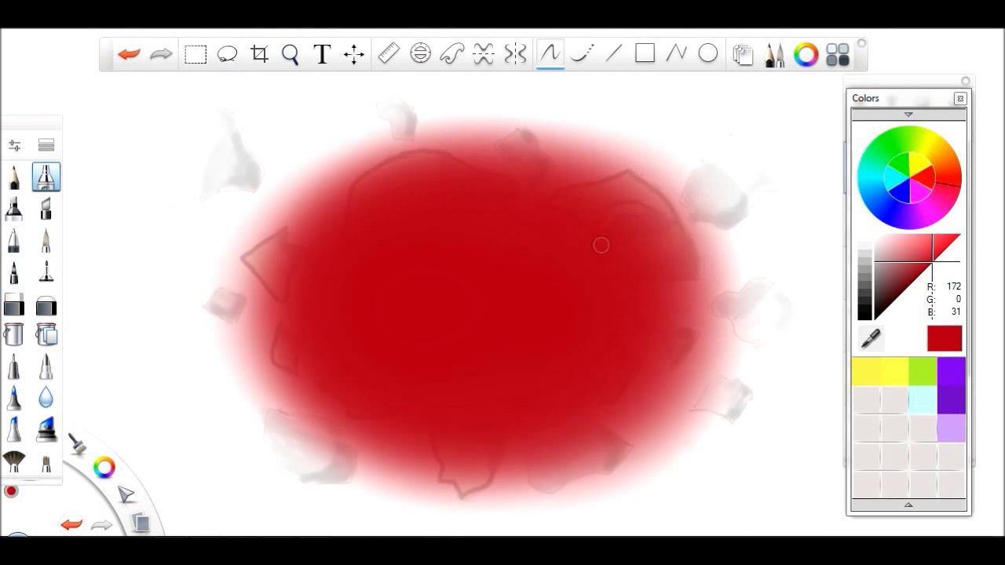
# Spread the red pool's edges outward with the fan brush and move the liquid layer directly above Background
pyautogui.click(14, 366)
pyautogui.click(14, 460)
pyautogui.moveTo(314, 471)
pyautogui.mouseDown()
pyautogui.moveTo(667, 173)
pyautogui.moveTo(236, 314)
pyautogui.mouseUp()
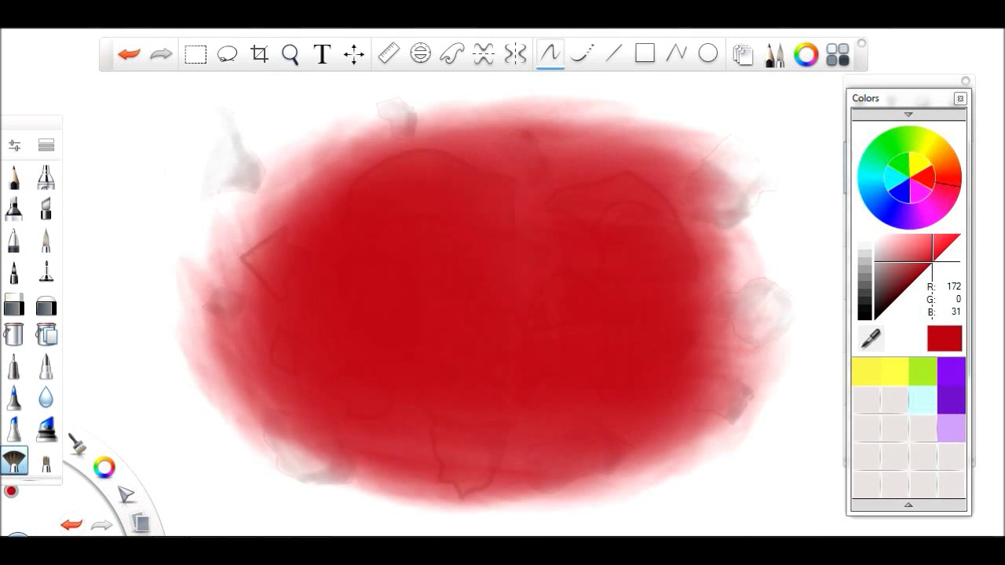
pyautogui.hotkey('ctrl', 'l')
pyautogui.moveTo(886, 168); pyautogui.dragTo(887, 378)
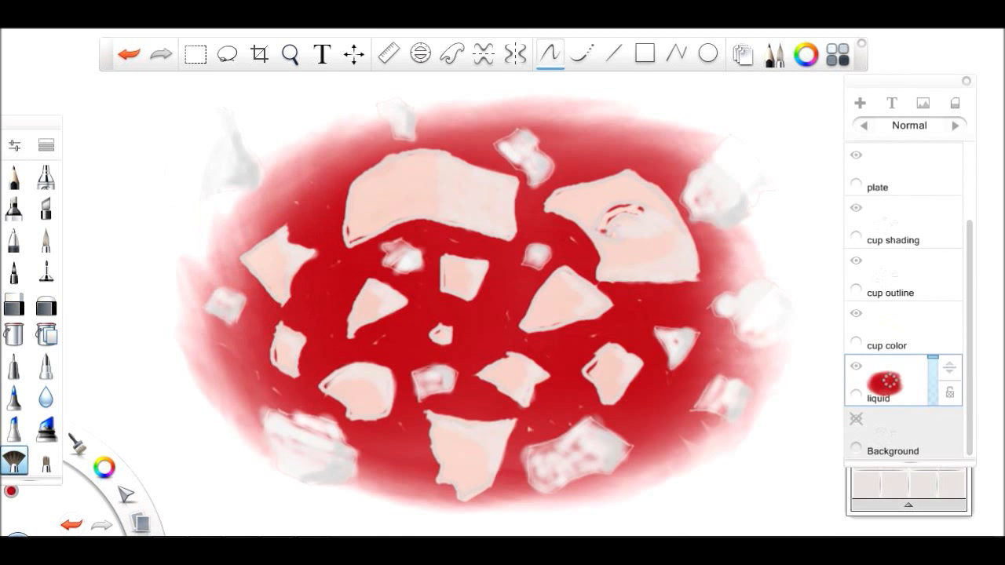
# Activate the cup outline layer and pick cream RGB 243, 240, 229 with the liquid layer hidden
pyautogui.click(889, 274)
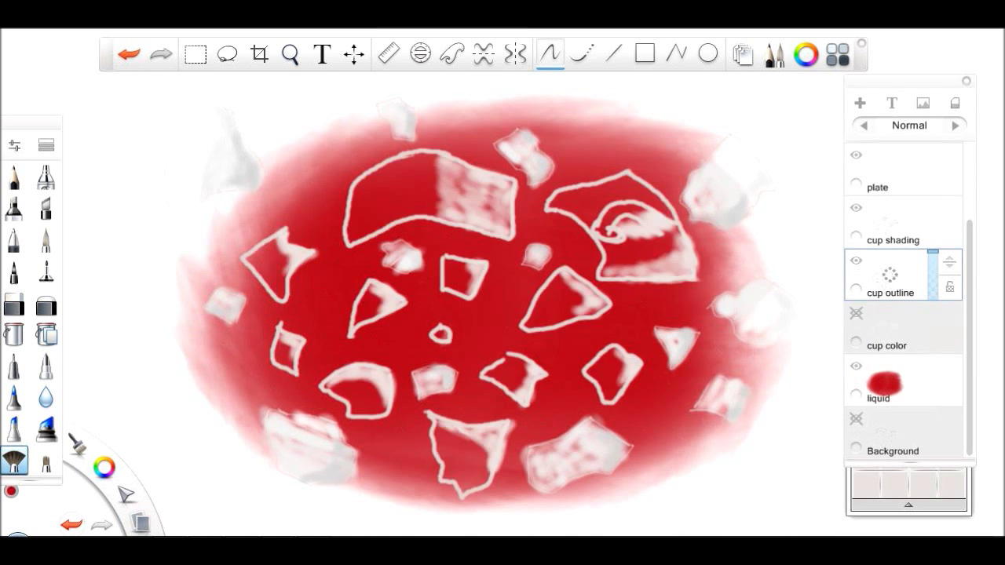
pyautogui.click(14, 240)
pyautogui.hotkey('ctrl', 'i')
pyautogui.hotkey('ctrl', 'l')
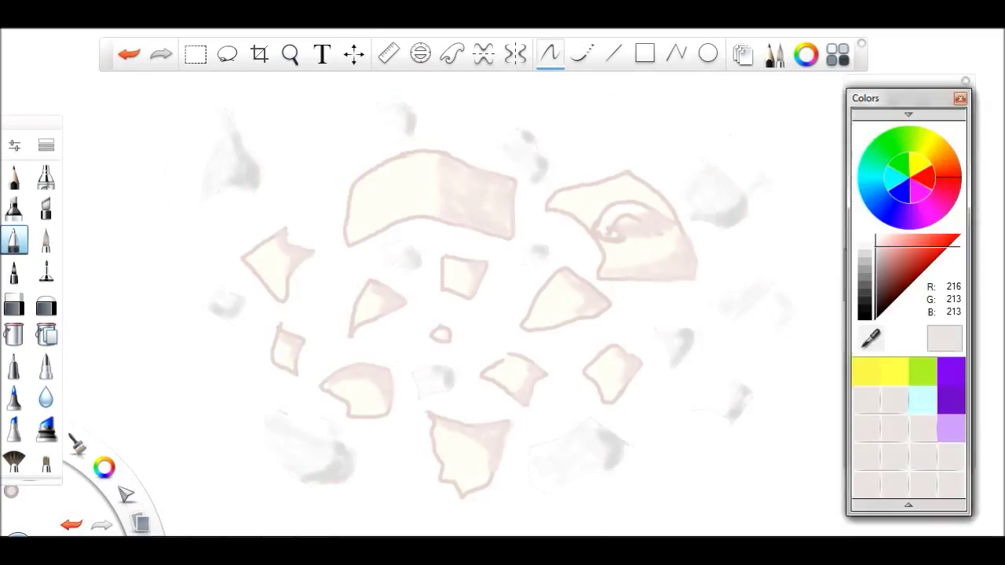
pyautogui.click(878, 237)
pyautogui.click(14, 366)
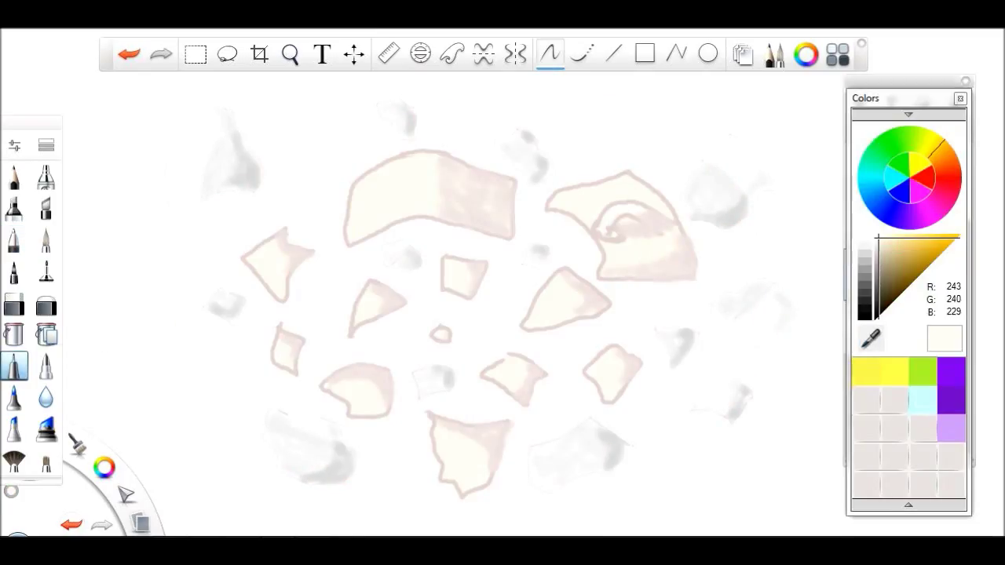
# Retouch the tip of the handle shard's curl with the pen in cream RGB 243, 240, 229
pyautogui.hotkey('ctrl', 'l')
pyautogui.click(855, 366)
pyautogui.click(856, 366)
pyautogui.scroll(2, 471, 306)
pyautogui.scroll(3, 758, 126)
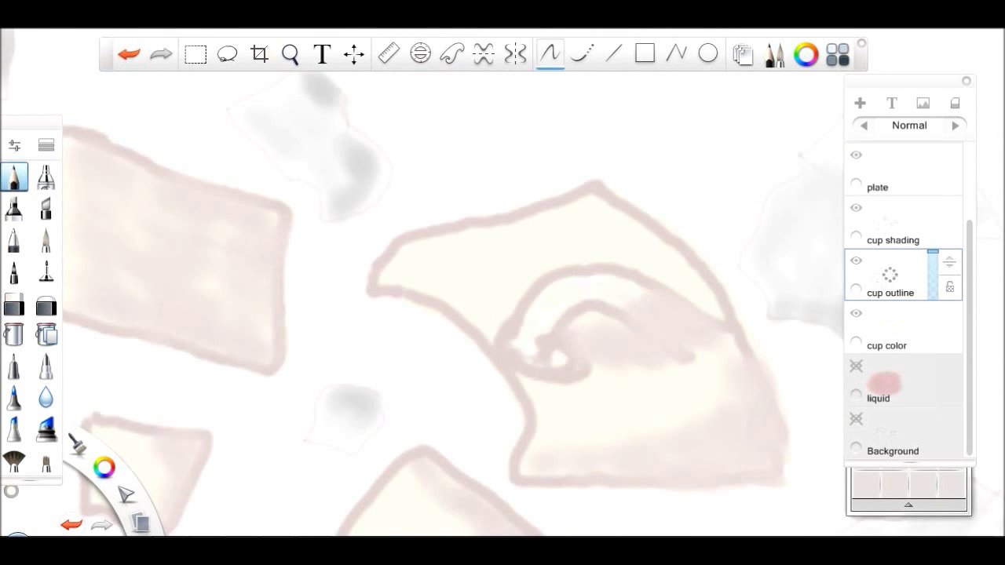
pyautogui.click(856, 366)
pyautogui.click(856, 365)
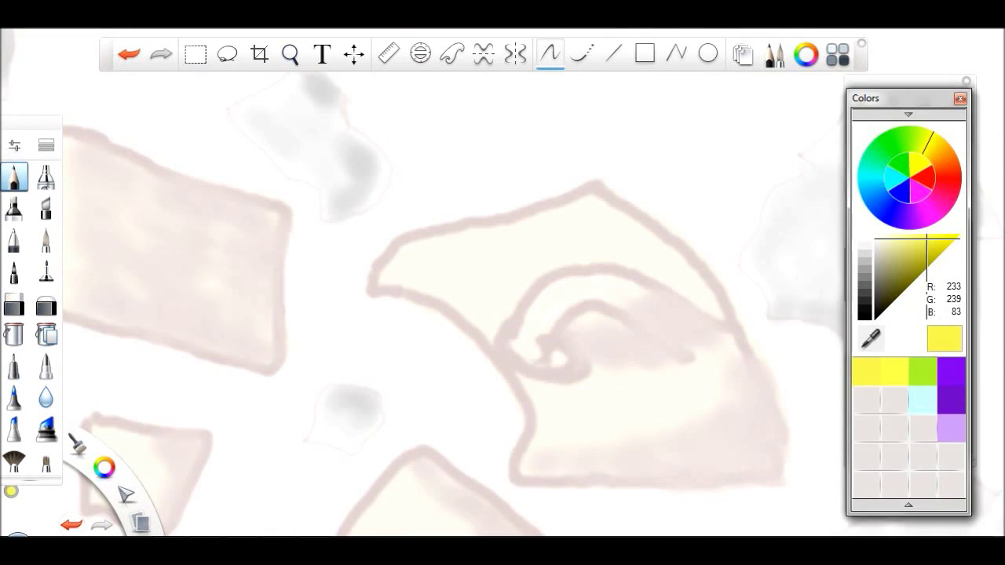
pyautogui.click(14, 239)
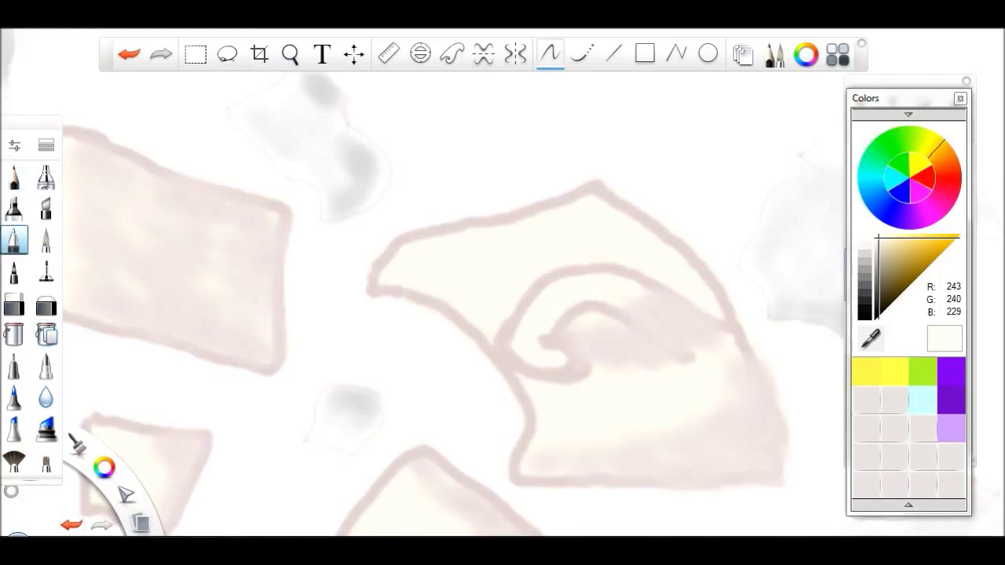
# Show the liquid layer and paint cream over the handle shard's outer outline, upper area and base
pyautogui.hotkey('ctrl', 'l')
pyautogui.click(856, 365)
pyautogui.moveTo(565, 302); pyautogui.dragTo(640, 297)
pyautogui.moveTo(517, 346); pyautogui.dragTo(581, 279)
pyautogui.moveTo(480, 320)
pyautogui.mouseDown()
pyautogui.moveTo(399, 241)
pyautogui.moveTo(608, 189)
pyautogui.moveTo(722, 303)
pyautogui.moveTo(714, 267)
pyautogui.moveTo(569, 235)
pyautogui.moveTo(416, 263)
pyautogui.moveTo(373, 291)
pyautogui.moveTo(471, 338)
pyautogui.moveTo(510, 281)
pyautogui.moveTo(624, 325)
pyautogui.moveTo(581, 328)
pyautogui.moveTo(589, 463)
pyautogui.moveTo(730, 416)
pyautogui.moveTo(601, 275)
pyautogui.moveTo(440, 392)
pyautogui.mouseUp()
pyautogui.hotkey('ctrl', 'z')
pyautogui.hotkey('ctrl', 'z')
pyautogui.moveTo(541, 428)
pyautogui.mouseDown()
pyautogui.moveTo(600, 445)
pyautogui.moveTo(718, 410)
pyautogui.moveTo(742, 369)
pyautogui.mouseUp()
pyautogui.moveTo(725, 453)
pyautogui.mouseDown()
pyautogui.moveTo(526, 466)
pyautogui.moveTo(522, 432)
pyautogui.moveTo(471, 346)
pyautogui.moveTo(518, 428)
pyautogui.mouseUp()
pyautogui.moveTo(236, 200)
pyautogui.mouseDown()
pyautogui.moveTo(267, 314)
pyautogui.moveTo(141, 294)
pyautogui.moveTo(243, 126)
pyautogui.mouseUp()
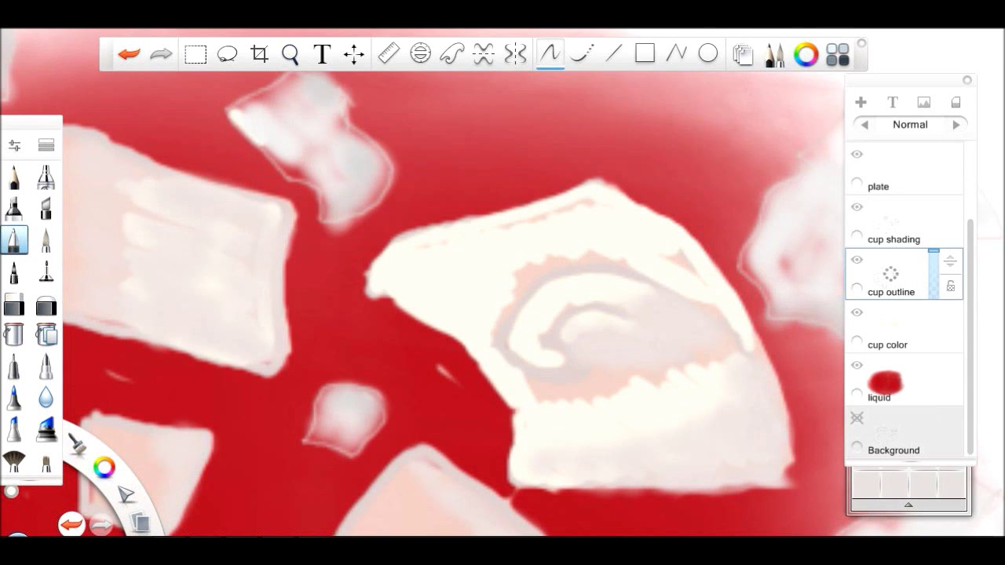
# Undo the last stroke and cover the remaining translucent areas around the handle shard's curl in cream
pyautogui.hotkey('ctrl', 'z')
pyautogui.click(290, 54)
pyautogui.moveTo(348, 146); pyautogui.dragTo(449, 146)
pyautogui.click(549, 53)
pyautogui.moveTo(397, 361)
pyautogui.mouseDown()
pyautogui.moveTo(439, 279)
pyautogui.moveTo(565, 243)
pyautogui.moveTo(671, 251)
pyautogui.mouseUp()
pyautogui.moveTo(675, 393)
pyautogui.mouseDown()
pyautogui.moveTo(730, 345)
pyautogui.moveTo(631, 396)
pyautogui.moveTo(447, 444)
pyautogui.mouseUp()
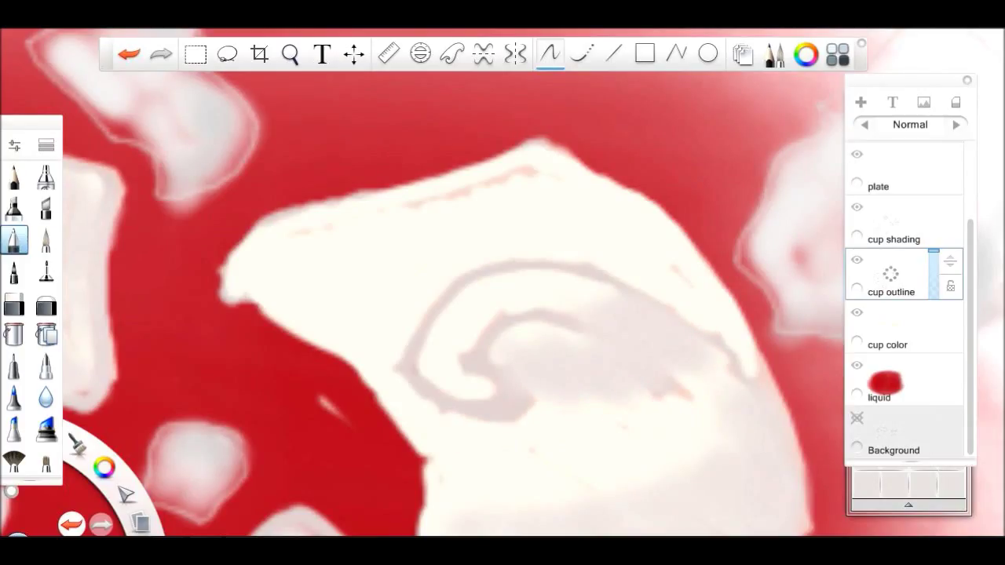
# Paint the inside of the handle shard's curl in pale grey and pale pink RGB 232, 225, 225
pyautogui.hotkey('ctrl', 'i')
pyautogui.hotkey('ctrl', 'l')
pyautogui.click(891, 224)
pyautogui.moveTo(581, 345); pyautogui.dragTo(659, 392)
pyautogui.moveTo(507, 389); pyautogui.dragTo(577, 351)
pyautogui.moveTo(644, 362); pyautogui.dragTo(703, 320)
pyautogui.moveTo(624, 304); pyautogui.dragTo(663, 363)
pyautogui.hotkey('ctrl', 'i')
pyautogui.moveTo(708, 400); pyautogui.dragTo(720, 378)
pyautogui.moveTo(566, 303)
pyautogui.mouseDown()
pyautogui.moveTo(603, 278)
pyautogui.moveTo(698, 321)
pyautogui.mouseUp()
pyautogui.keyDown('alt'); pyautogui.click(609, 291); pyautogui.keyUp('alt')
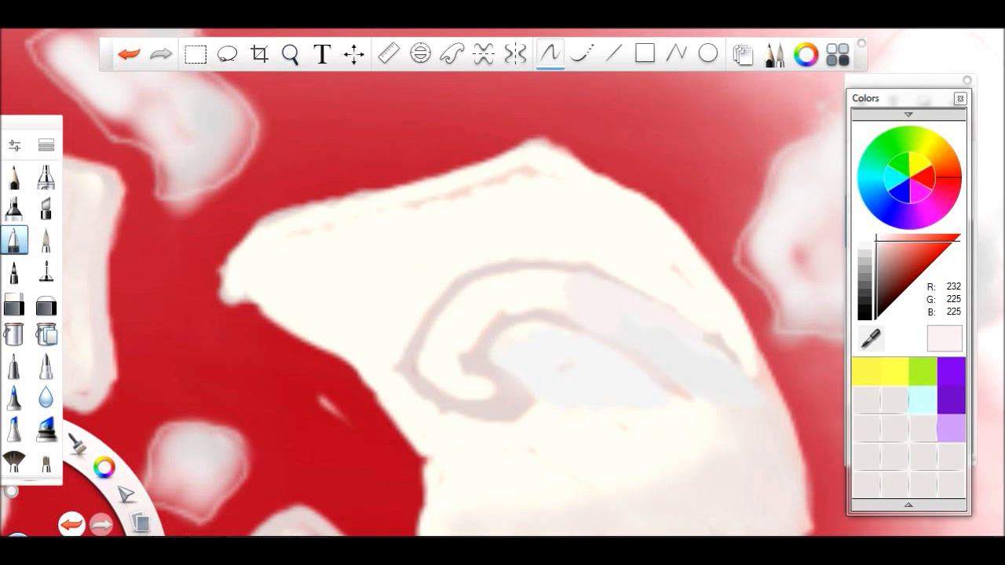
# Soften the dark outlines of the handle shard's curl with pale pink RGB 232, 225, 225 on the cup outline layer
pyautogui.scroll(-5, 738, 259)
pyautogui.scroll(3, 738, 259)
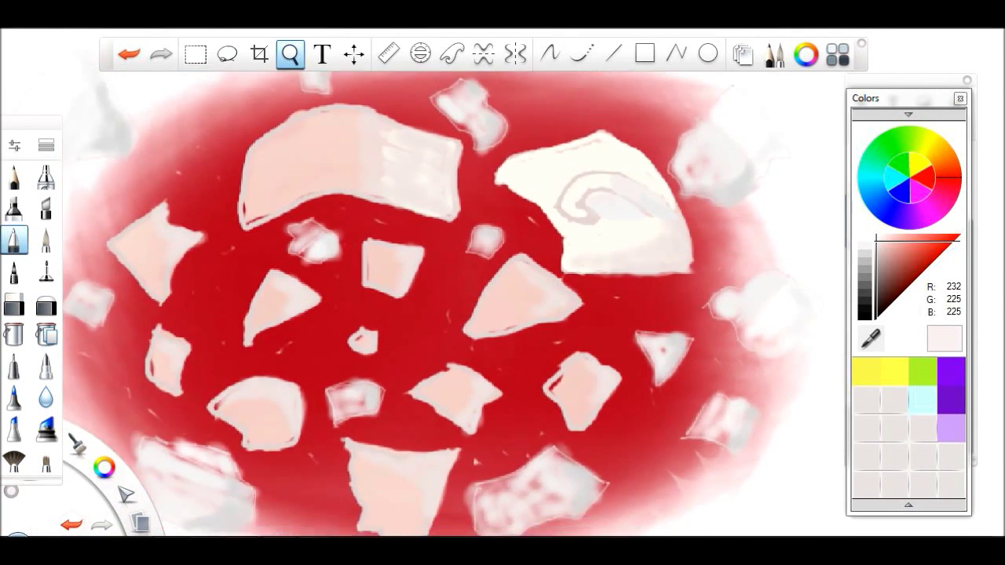
pyautogui.scroll(5, 588, 208)
pyautogui.hotkey('ctrl', 'l')
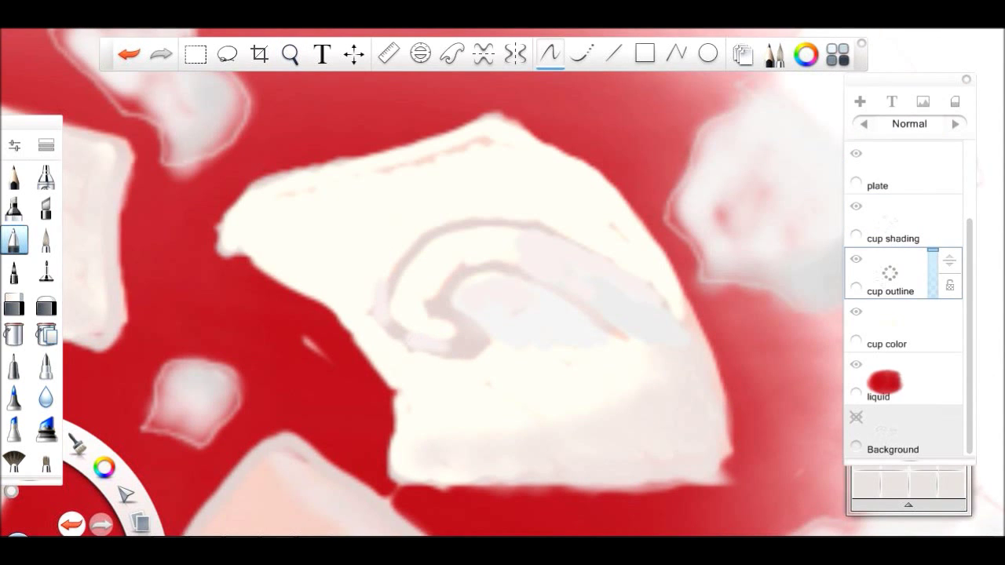
pyautogui.moveTo(392, 300); pyautogui.dragTo(399, 266)
pyautogui.moveTo(428, 355); pyautogui.dragTo(479, 353)
pyautogui.moveTo(416, 244); pyautogui.dragTo(534, 224)
pyautogui.moveTo(430, 338); pyautogui.dragTo(515, 264)
pyautogui.moveTo(604, 337); pyautogui.dragTo(625, 325)
pyautogui.moveTo(681, 345); pyautogui.dragTo(710, 315)
# Highlight the curl in RGB 236, 236, 236 and cover the leftover pink marks on the handle shard in cream RGB 243, 240, 229
pyautogui.hotkey('ctrl', 'l')
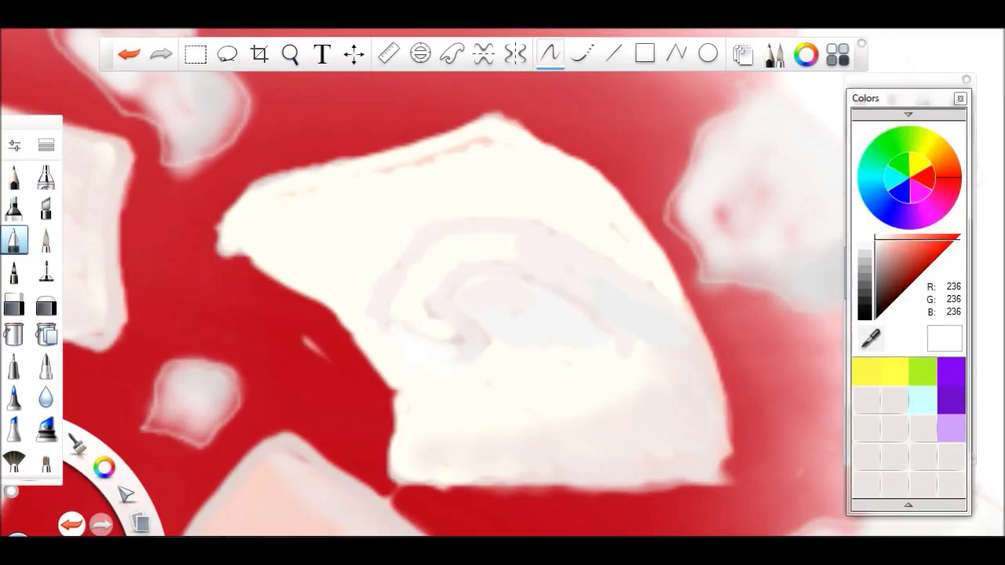
pyautogui.hotkey('ctrl', 'z')
pyautogui.hotkey('ctrl', 'y')
pyautogui.hotkey('ctrl', 'z')
pyautogui.hotkey('ctrl', 'y')
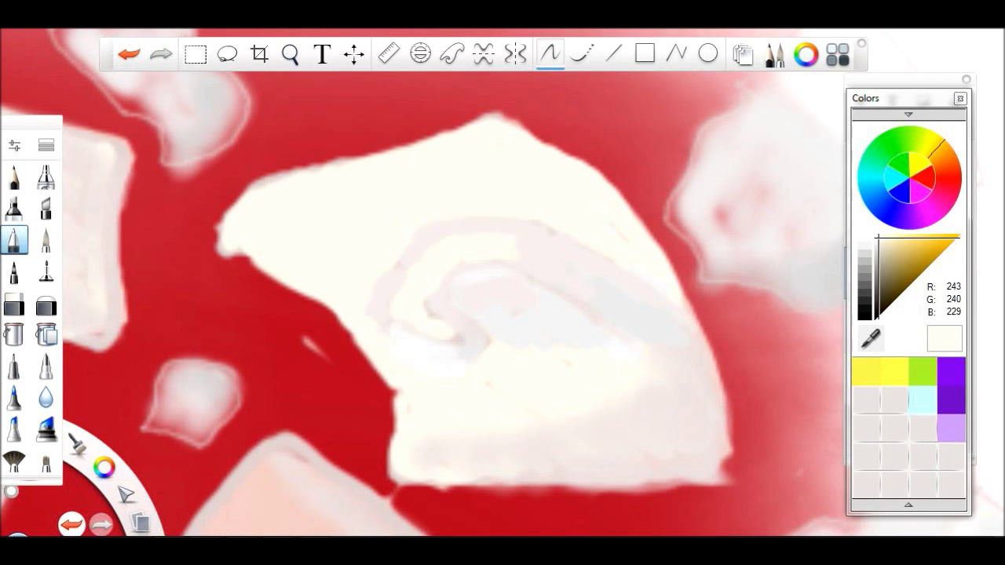
# Paint a cream highlight along the upper edge of the large curved shard on the cup outline layer
pyautogui.hotkey('ctrl', 'l')
pyautogui.scroll(-5, 502, 282)
pyautogui.scroll(5, 502, 283)
pyautogui.scroll(5, 502, 282)
pyautogui.click(549, 54)
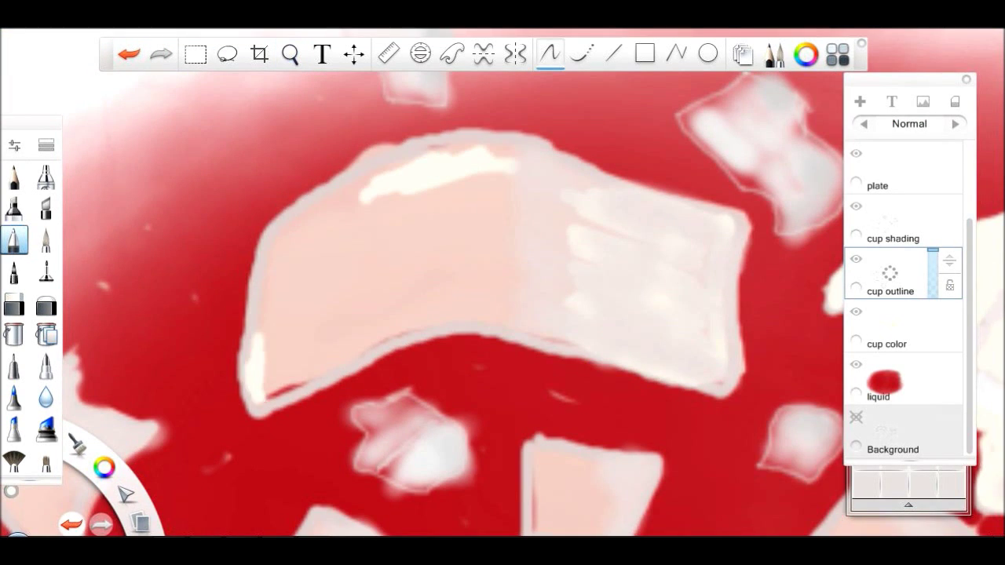
# Add a layer above the cup outline layer and name it cup refcoloring
pyautogui.hotkey('ctrl', 'shift', 'n')
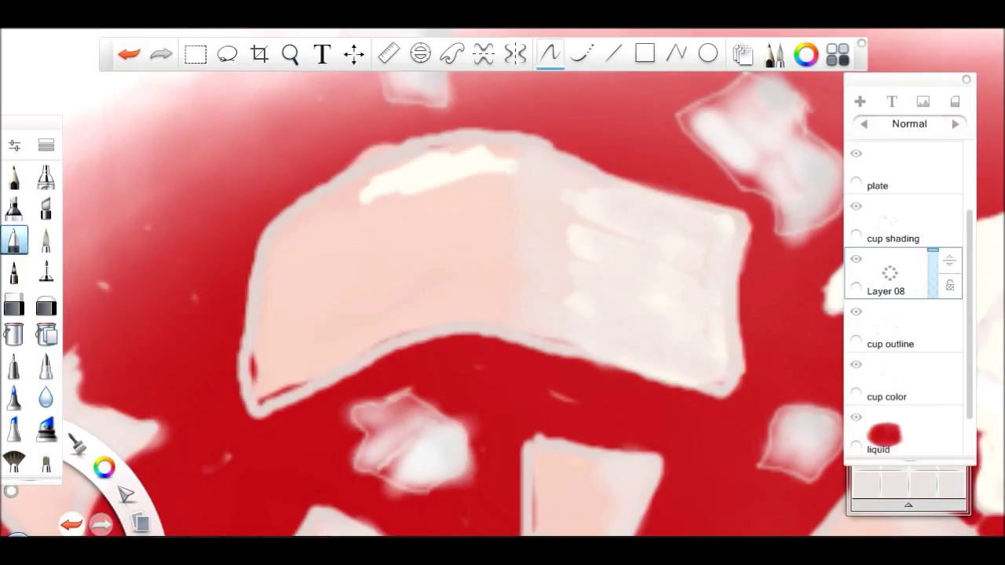
pyautogui.click(889, 274)
pyautogui.click(942, 270)
pyautogui.write('cup refcoloring')
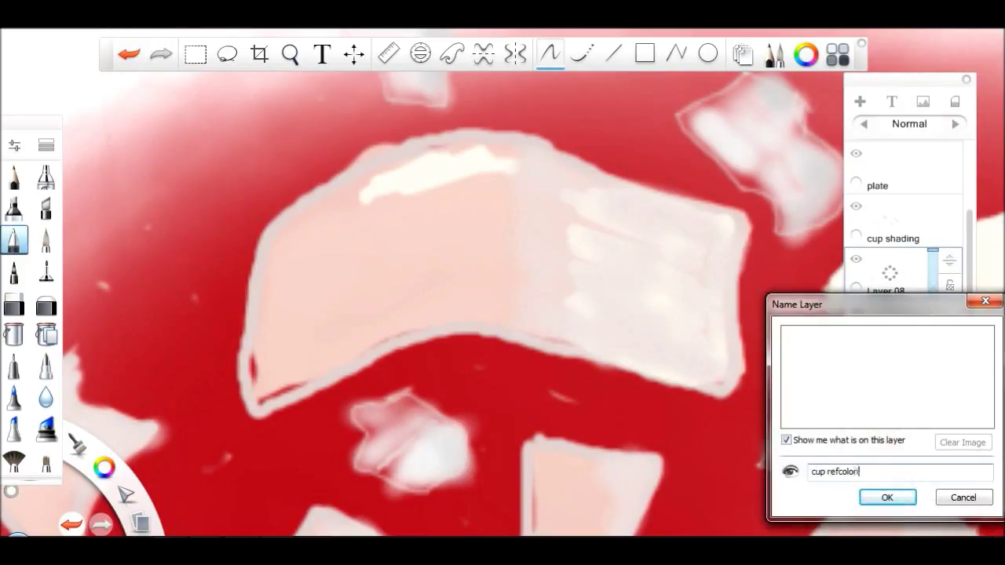
pyautogui.press('Return')
# Cover the pink areas and grey outline of the large curved shard in cream on the cup refcoloring layer
pyautogui.moveTo(463, 153)
pyautogui.mouseDown()
pyautogui.moveTo(565, 208)
pyautogui.moveTo(408, 251)
pyautogui.moveTo(369, 337)
pyautogui.moveTo(722, 384)
pyautogui.mouseUp()
pyautogui.moveTo(730, 330)
pyautogui.mouseDown()
pyautogui.moveTo(495, 148)
pyautogui.moveTo(691, 200)
pyautogui.moveTo(471, 141)
pyautogui.mouseUp()
pyautogui.moveTo(338, 200)
pyautogui.mouseDown()
pyautogui.moveTo(495, 134)
pyautogui.moveTo(683, 397)
pyautogui.moveTo(251, 392)
pyautogui.moveTo(302, 204)
pyautogui.moveTo(443, 133)
pyautogui.mouseUp()
pyautogui.moveTo(432, 334); pyautogui.dragTo(471, 337)
pyautogui.hotkey('ctrl', 'z')
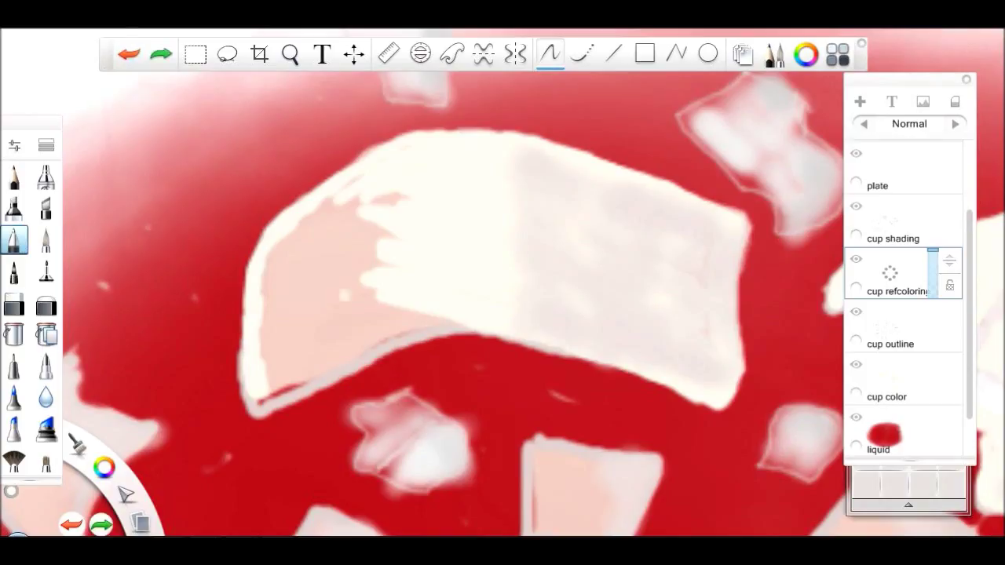
pyautogui.hotkey('ctrl', 'z')
pyautogui.moveTo(392, 228)
pyautogui.mouseDown()
pyautogui.moveTo(322, 203)
pyautogui.moveTo(267, 330)
pyautogui.moveTo(424, 329)
pyautogui.moveTo(283, 412)
pyautogui.moveTo(248, 392)
pyautogui.moveTo(381, 329)
pyautogui.mouseUp()
pyautogui.moveTo(239, 384); pyautogui.dragTo(239, 346)
# Fill the large triangular shard below the handle shard with cream and clean its lower edge with the eraser
pyautogui.click(289, 53)
pyautogui.moveTo(333, 188); pyautogui.dragTo(186, 146)
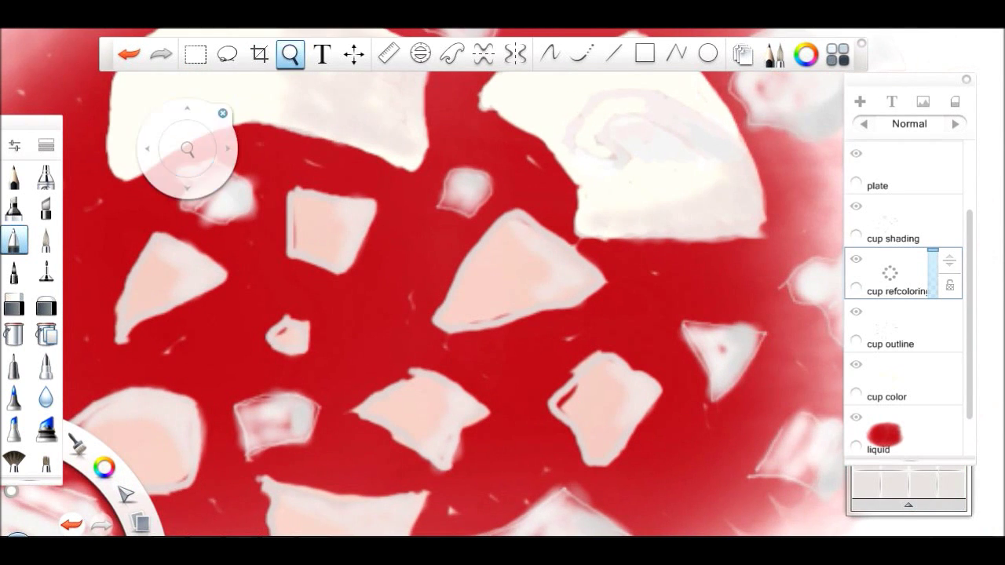
pyautogui.moveTo(459, 318)
pyautogui.mouseDown()
pyautogui.moveTo(522, 255)
pyautogui.moveTo(577, 263)
pyautogui.moveTo(541, 314)
pyautogui.moveTo(448, 321)
pyautogui.mouseUp()
pyautogui.click(14, 303)
pyautogui.moveTo(538, 310); pyautogui.dragTo(557, 317)
pyautogui.click(14, 240)
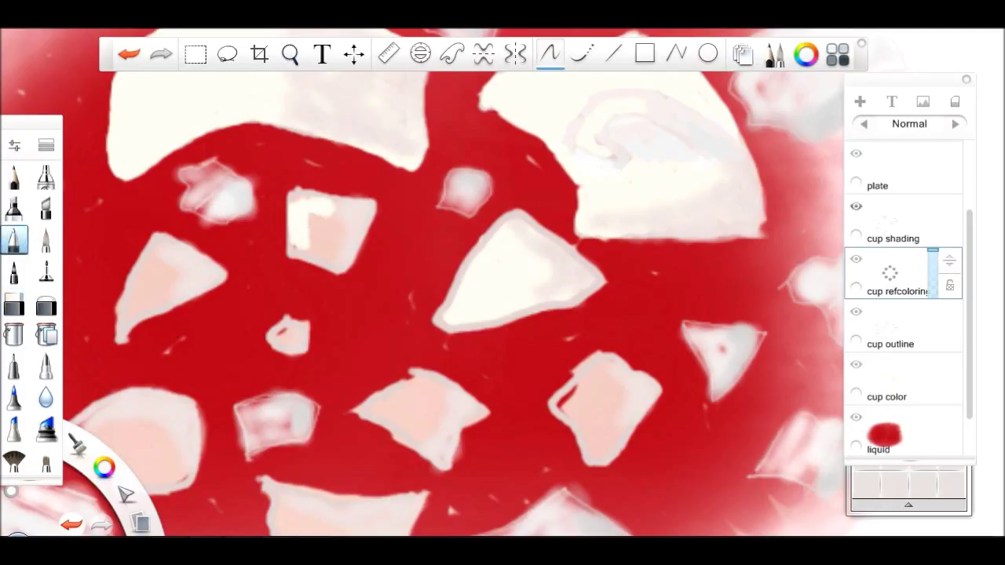
# Hide the plate, cup color and plate shading layers
pyautogui.click(856, 153)
pyautogui.scroll(1, 902, 298)
pyautogui.scroll(2, 902, 298)
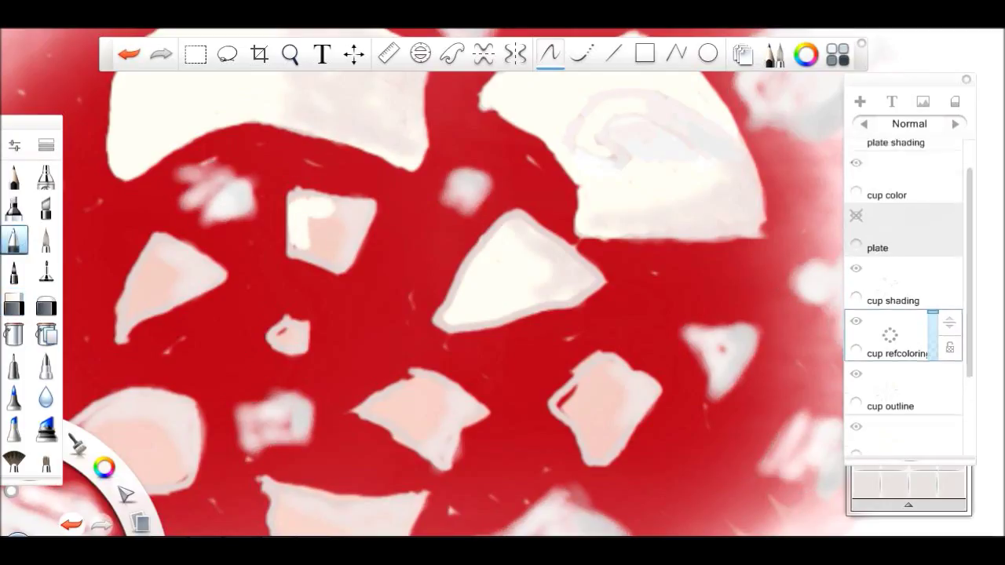
pyautogui.click(855, 165)
pyautogui.click(855, 149)
# Cover the square shard, the smaller triangular shard and the tiny shard in the middle of the pool with cream
pyautogui.moveTo(336, 202)
pyautogui.mouseDown()
pyautogui.moveTo(365, 236)
pyautogui.moveTo(318, 259)
pyautogui.mouseUp()
pyautogui.moveTo(300, 194); pyautogui.dragTo(365, 197)
pyautogui.moveTo(186, 258)
pyautogui.mouseDown()
pyautogui.moveTo(161, 271)
pyautogui.moveTo(149, 318)
pyautogui.moveTo(126, 339)
pyautogui.mouseUp()
pyautogui.moveTo(171, 273); pyautogui.dragTo(142, 296)
pyautogui.moveTo(152, 253)
pyautogui.mouseDown()
pyautogui.moveTo(120, 320)
pyautogui.moveTo(180, 240)
pyautogui.mouseUp()
pyautogui.moveTo(289, 322)
pyautogui.mouseDown()
pyautogui.moveTo(269, 345)
pyautogui.moveTo(278, 348)
pyautogui.mouseUp()
# Cover the four-pointed shard and the diamond-shaped shard beside it with cream
pyautogui.moveTo(444, 379)
pyautogui.mouseDown()
pyautogui.moveTo(418, 405)
pyautogui.moveTo(402, 410)
pyautogui.moveTo(398, 390)
pyautogui.moveTo(357, 412)
pyautogui.mouseUp()
pyautogui.moveTo(370, 406); pyautogui.dragTo(392, 438)
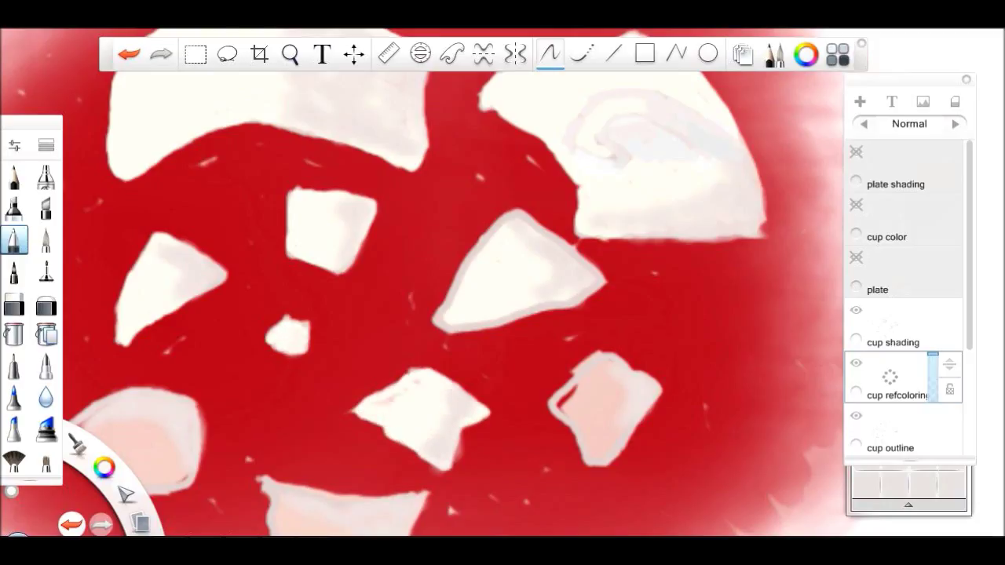
pyautogui.moveTo(624, 398)
pyautogui.mouseDown()
pyautogui.moveTo(590, 456)
pyautogui.moveTo(555, 384)
pyautogui.moveTo(636, 364)
pyautogui.moveTo(561, 427)
pyautogui.moveTo(620, 452)
pyautogui.mouseUp()
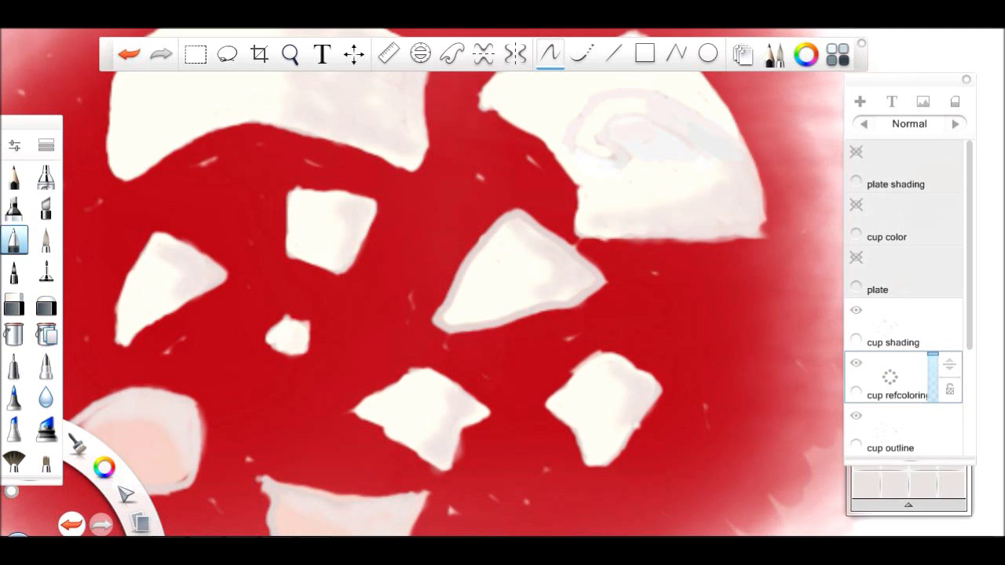
# Cover the pink area and outline of the rounded shard in the lower left of the pool with cream
pyautogui.moveTo(314, 353)
pyautogui.mouseDown()
pyautogui.moveTo(542, 237)
pyautogui.moveTo(566, 243)
pyautogui.mouseUp()
pyautogui.moveTo(321, 318); pyautogui.dragTo(424, 381)
pyautogui.moveTo(448, 345); pyautogui.dragTo(423, 385)
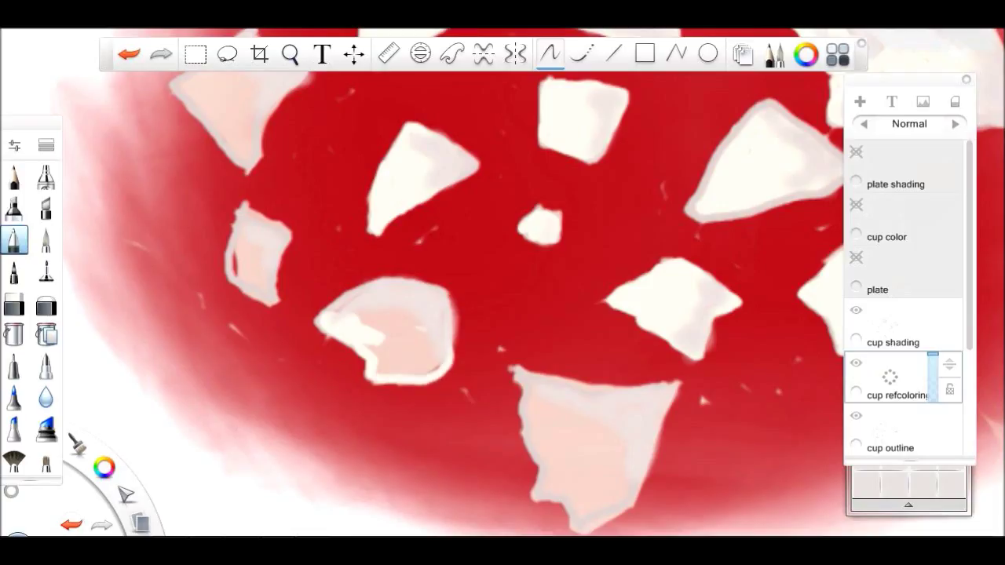
pyautogui.moveTo(385, 314); pyautogui.dragTo(435, 365)
pyautogui.moveTo(369, 349); pyautogui.dragTo(428, 375)
pyautogui.moveTo(330, 311); pyautogui.dragTo(359, 295)
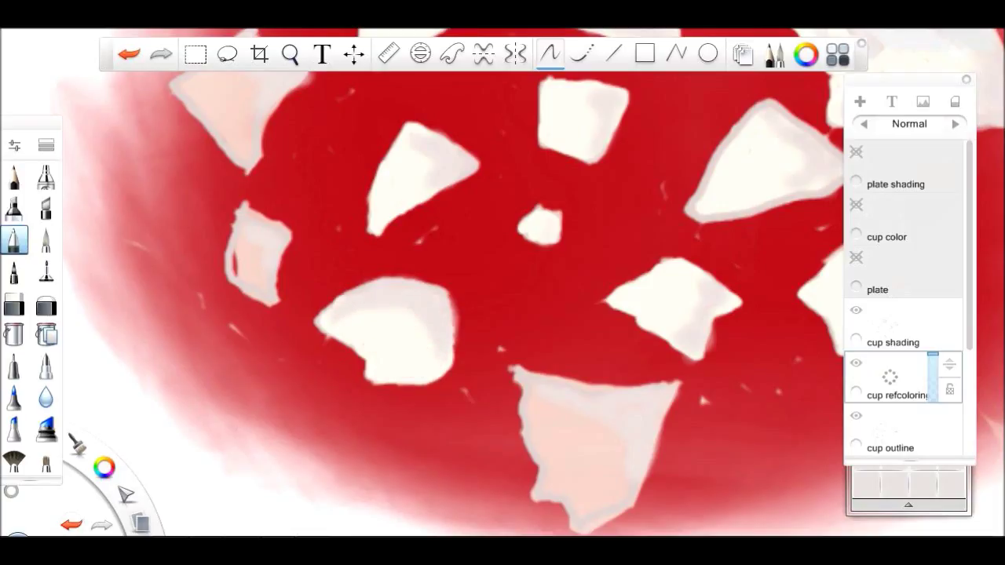
# Cover the pink area and outline of the large shard at the bottom of the pool with cream
pyautogui.moveTo(617, 404); pyautogui.dragTo(628, 459)
pyautogui.moveTo(561, 408); pyautogui.dragTo(596, 397)
pyautogui.moveTo(530, 393)
pyautogui.mouseDown()
pyautogui.moveTo(553, 432)
pyautogui.moveTo(538, 424)
pyautogui.mouseUp()
pyautogui.moveTo(518, 385)
pyautogui.mouseDown()
pyautogui.moveTo(577, 373)
pyautogui.moveTo(667, 385)
pyautogui.moveTo(534, 443)
pyautogui.moveTo(546, 503)
pyautogui.moveTo(581, 526)
pyautogui.moveTo(636, 483)
pyautogui.mouseUp()
pyautogui.moveTo(560, 412)
pyautogui.mouseDown()
pyautogui.moveTo(612, 451)
pyautogui.moveTo(542, 439)
pyautogui.mouseUp()
pyautogui.moveTo(626, 465)
pyautogui.mouseDown()
pyautogui.moveTo(612, 506)
pyautogui.moveTo(585, 522)
pyautogui.moveTo(564, 490)
pyautogui.moveTo(589, 463)
pyautogui.mouseUp()
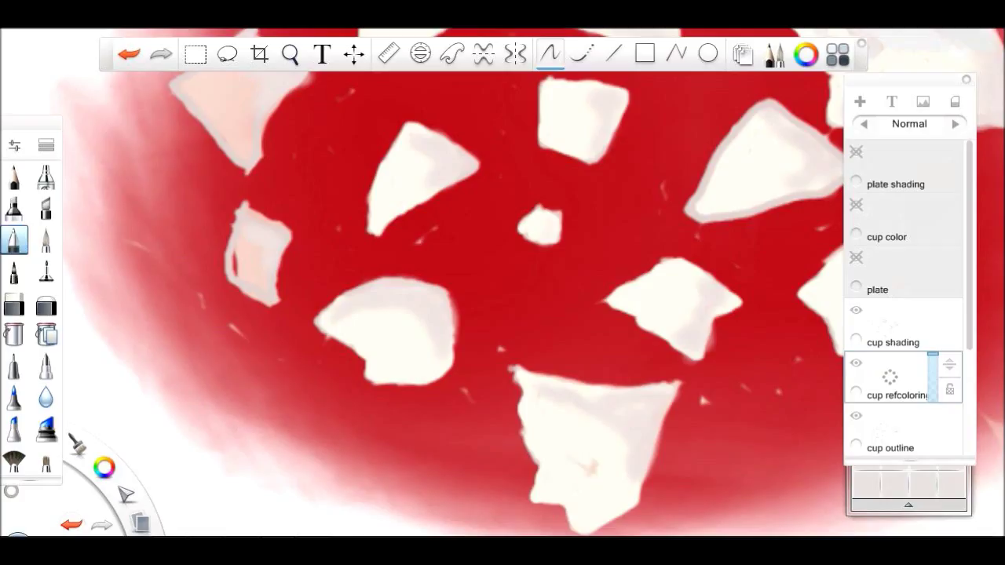
# Cover the narrow shard and the larger pointed shard at the pool's left edge with cream
pyautogui.moveTo(244, 216)
pyautogui.mouseDown()
pyautogui.moveTo(284, 225)
pyautogui.moveTo(275, 304)
pyautogui.moveTo(230, 218)
pyautogui.moveTo(261, 306)
pyautogui.moveTo(267, 251)
pyautogui.mouseUp()
pyautogui.moveTo(245, 262); pyautogui.dragTo(276, 230)
pyautogui.click(290, 53)
pyautogui.moveTo(393, 235)
pyautogui.mouseDown()
pyautogui.moveTo(535, 437)
pyautogui.moveTo(405, 256)
pyautogui.mouseUp()
pyautogui.moveTo(330, 310); pyautogui.dragTo(396, 375)
pyautogui.moveTo(400, 286)
pyautogui.mouseDown()
pyautogui.moveTo(365, 329)
pyautogui.moveTo(365, 361)
pyautogui.mouseUp()
pyautogui.moveTo(381, 271); pyautogui.dragTo(354, 298)
pyautogui.moveTo(369, 290); pyautogui.dragTo(338, 346)
pyautogui.moveTo(318, 312); pyautogui.dragTo(397, 231)
pyautogui.moveTo(321, 283)
pyautogui.mouseDown()
pyautogui.moveTo(377, 255)
pyautogui.moveTo(373, 263)
pyautogui.mouseUp()
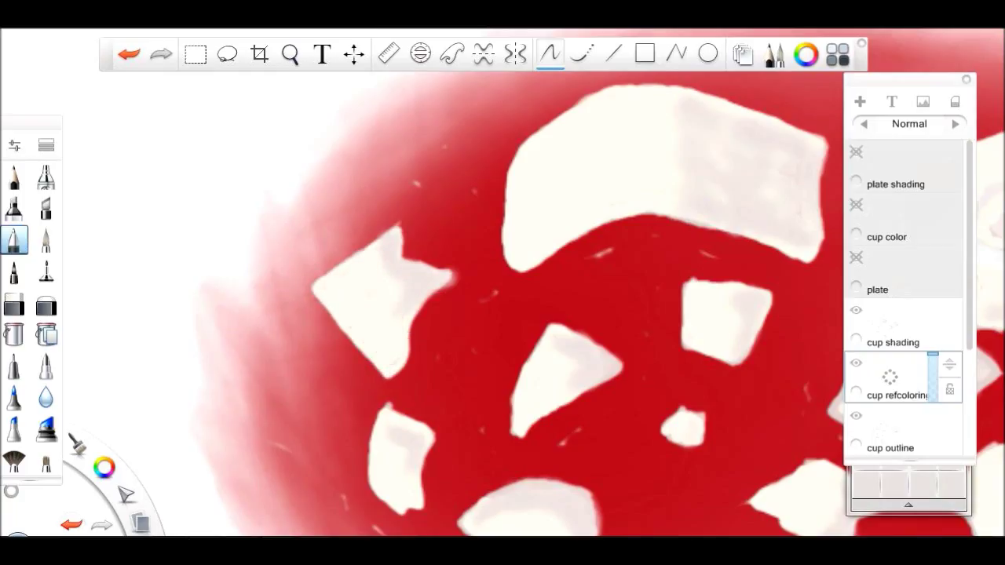
# Show the plate, cup color and plate shading layers again
pyautogui.click(290, 53)
pyautogui.moveTo(314, 107); pyautogui.dragTo(241, 260)
pyautogui.click(855, 256)
pyautogui.click(855, 204)
pyautogui.click(855, 152)
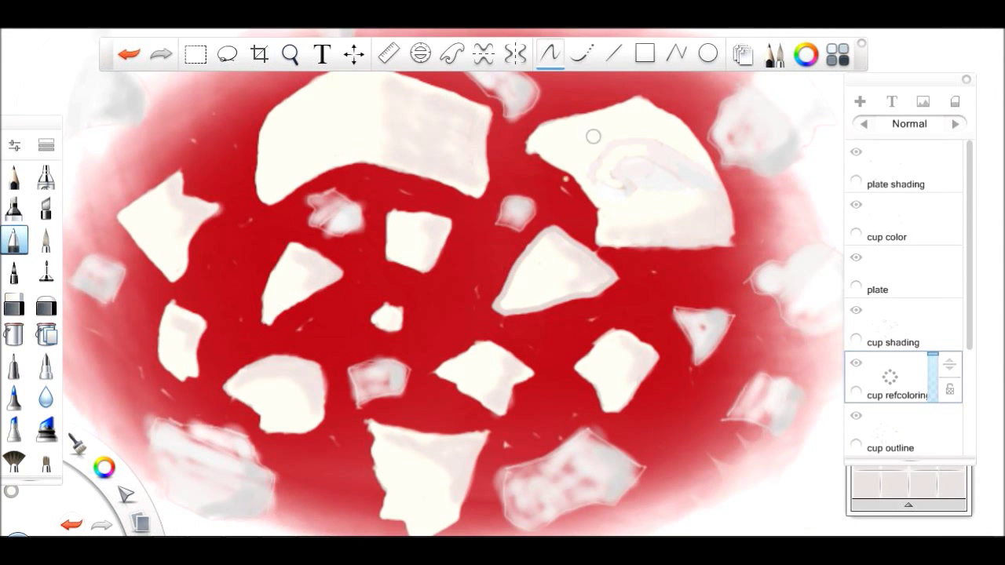
# Add a layer below the plate shading layer and name it plate recoloring
pyautogui.click(859, 101)
pyautogui.click(887, 222)
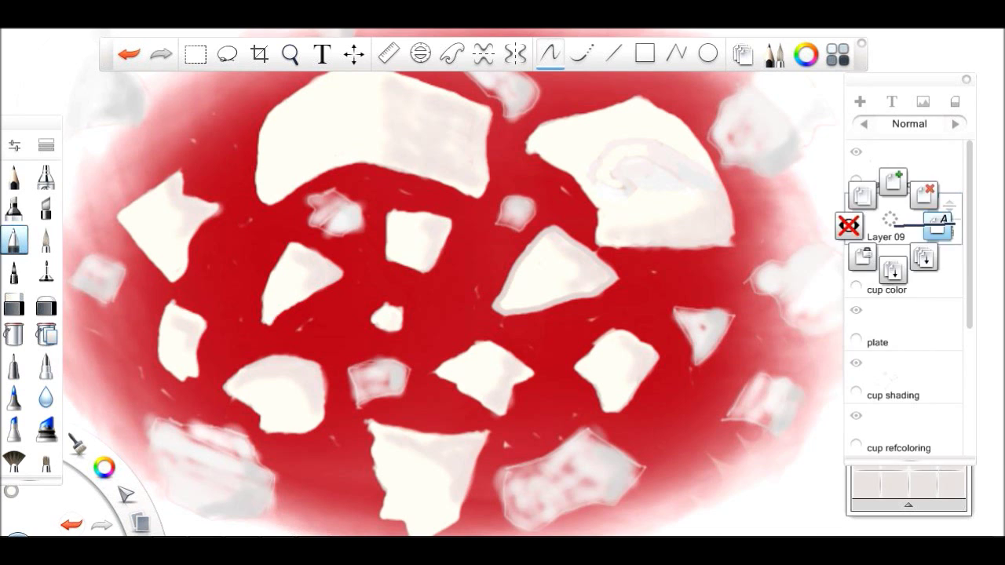
pyautogui.click(888, 179)
pyautogui.write('plate recoloring')
pyautogui.press('Return')
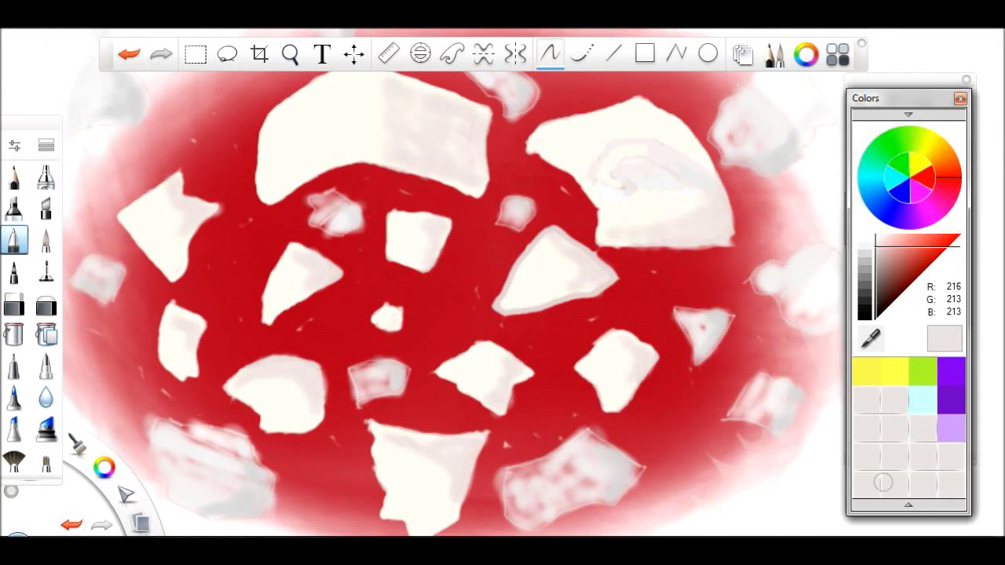
# Undo the trial strokes and cover the upper-right plate shard and the small rectangular one in light grey RGB 230, 230, 230
pyautogui.hotkey('ctrl', 'z')
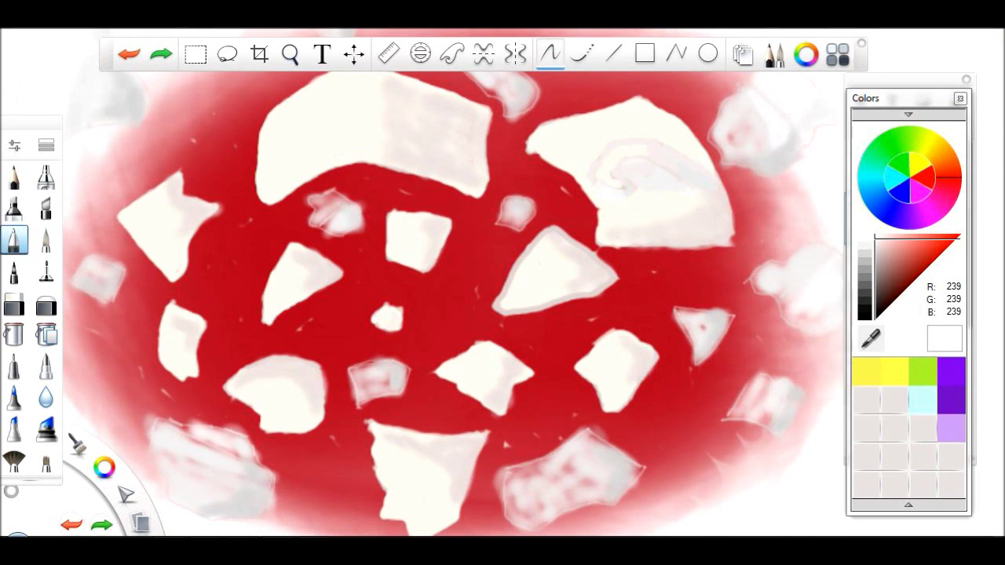
pyautogui.hotkey('ctrl', 'z')
pyautogui.hotkey('ctrl', 'z')
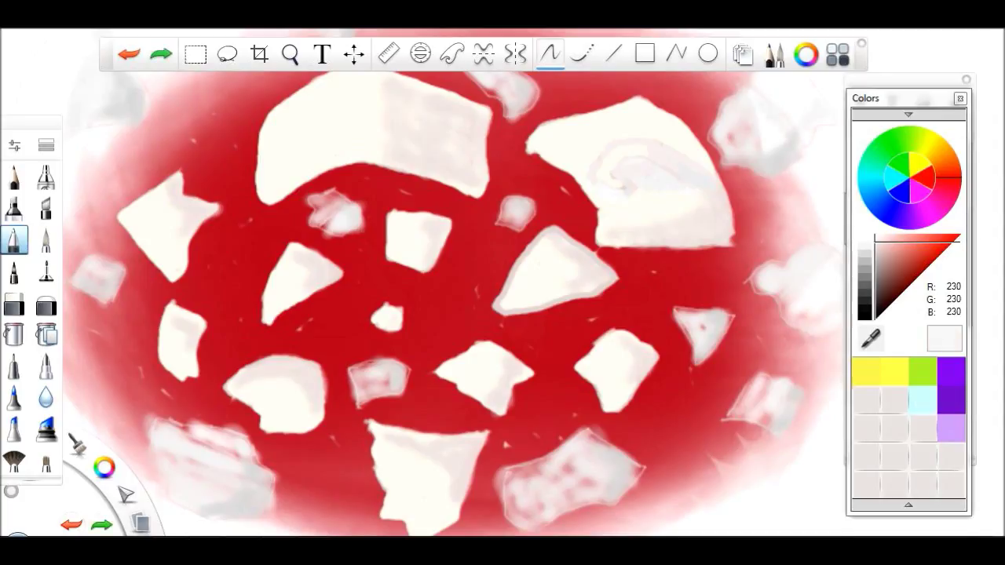
pyautogui.moveTo(734, 161)
pyautogui.mouseDown()
pyautogui.moveTo(720, 150)
pyautogui.moveTo(716, 106)
pyautogui.mouseUp()
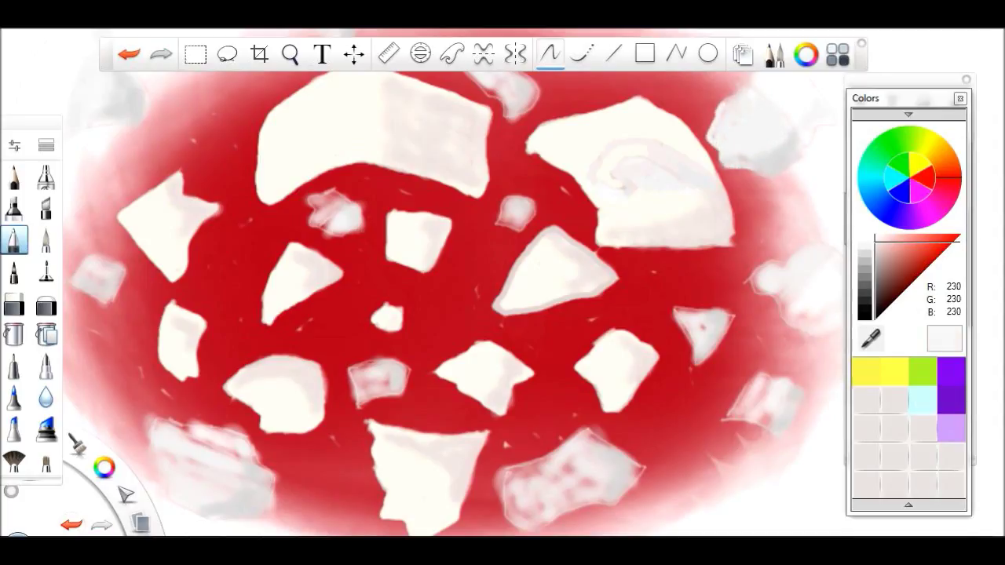
pyautogui.moveTo(405, 369)
pyautogui.mouseDown()
pyautogui.moveTo(394, 396)
pyautogui.moveTo(348, 361)
pyautogui.moveTo(391, 378)
pyautogui.moveTo(362, 383)
pyautogui.mouseUp()
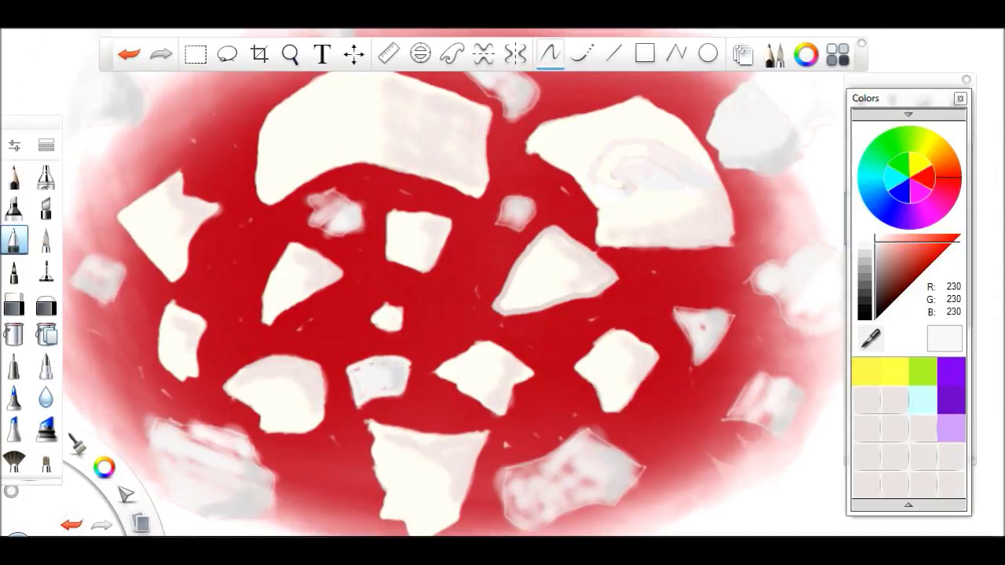
# Paint the two small plate shards below the large cup shards and the upper part of the lower-left plate shard light grey
pyautogui.moveTo(347, 201); pyautogui.dragTo(330, 220)
pyautogui.moveTo(532, 206)
pyautogui.mouseDown()
pyautogui.moveTo(496, 223)
pyautogui.moveTo(527, 230)
pyautogui.mouseUp()
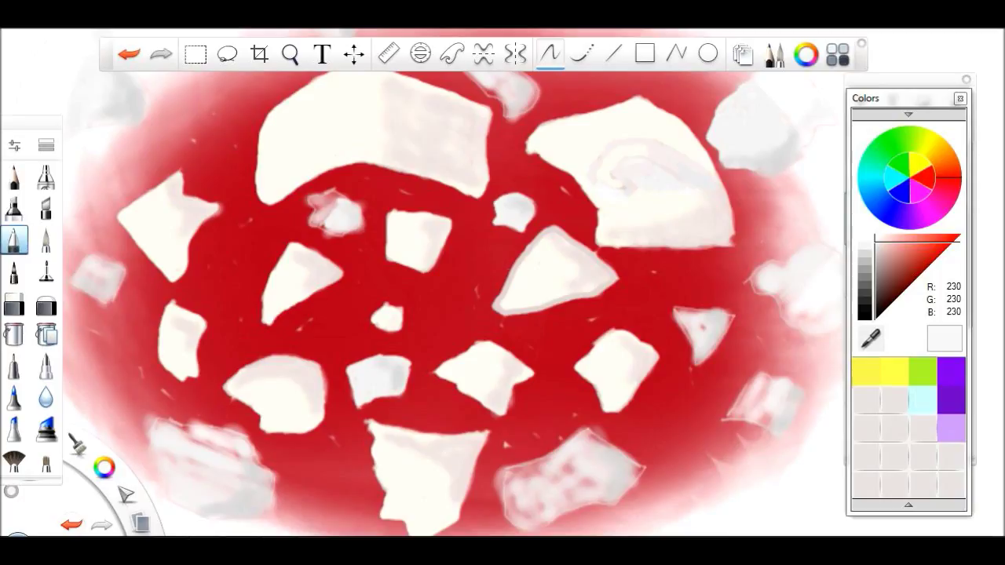
pyautogui.moveTo(185, 436)
pyautogui.mouseDown()
pyautogui.moveTo(248, 461)
pyautogui.moveTo(173, 476)
pyautogui.moveTo(198, 424)
pyautogui.mouseUp()
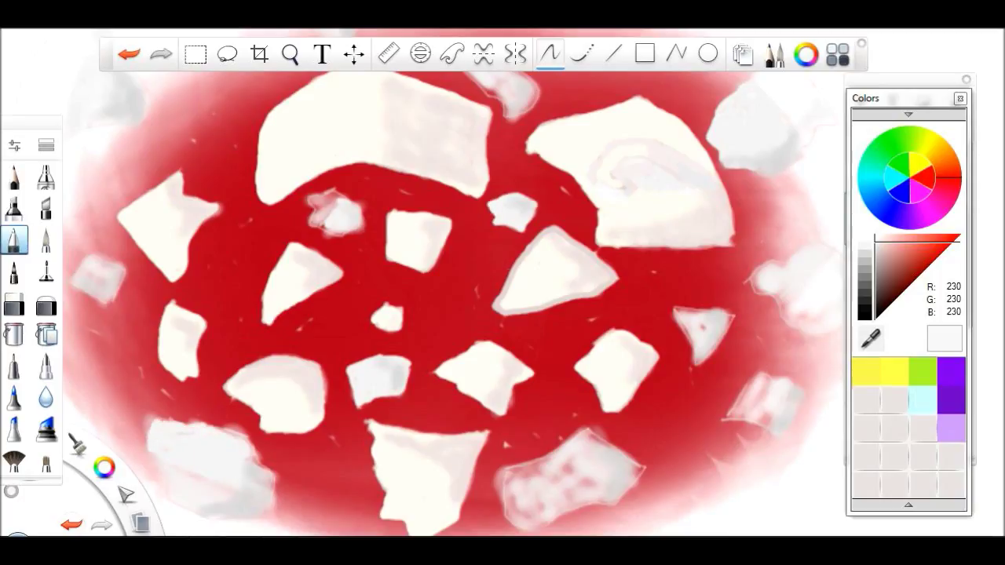
# Cover the small plate shard at the pool's far left edge in light grey RGB 230, 230, 230
pyautogui.click(289, 54)
pyautogui.moveTo(487, 184); pyautogui.dragTo(416, 211)
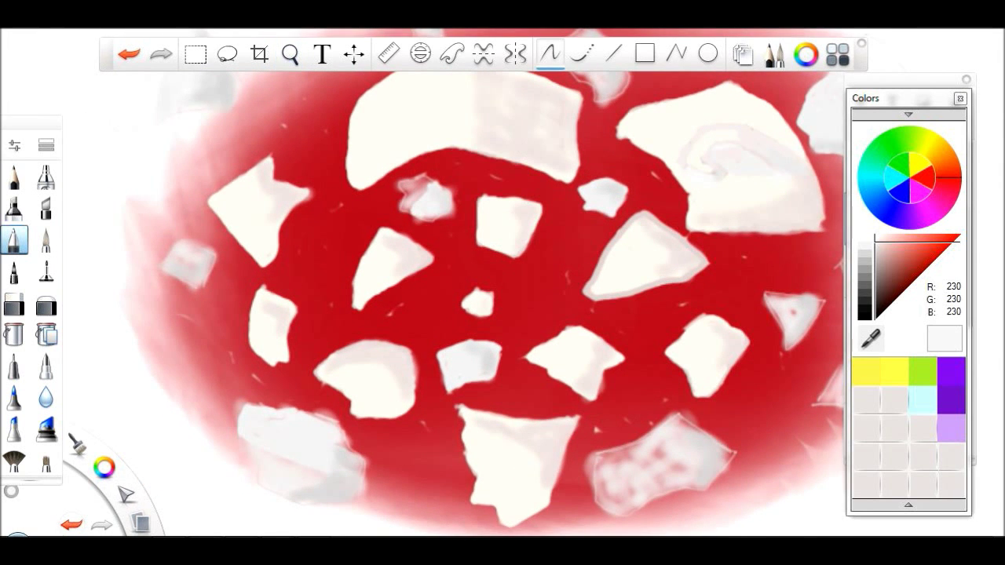
pyautogui.click(289, 53)
pyautogui.moveTo(277, 86); pyautogui.dragTo(363, 179)
pyautogui.moveTo(262, 372); pyautogui.dragTo(298, 362)
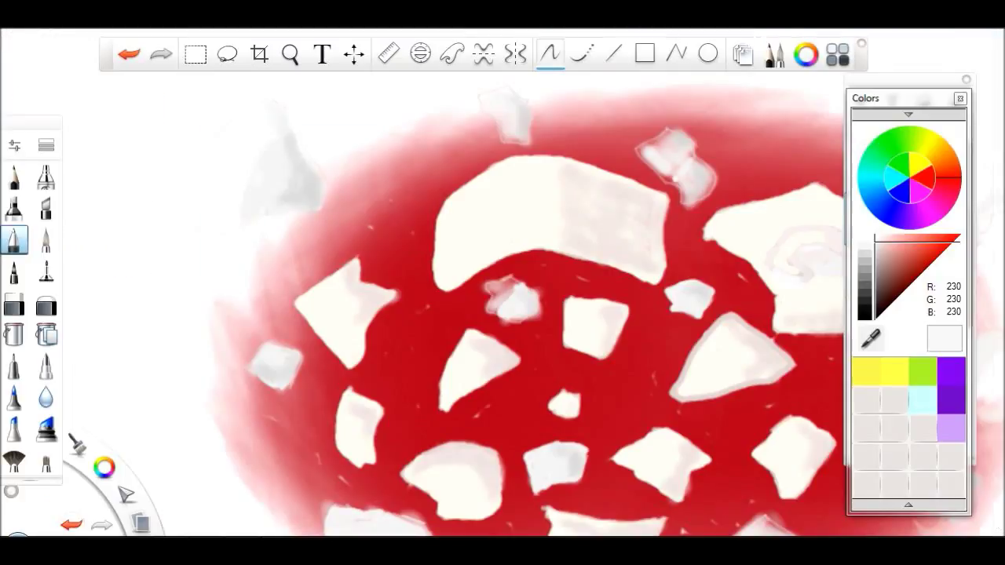
# Cover the two-lobed plate shard above the large curved shard in light grey and undo the last stroke
pyautogui.moveTo(669, 173)
pyautogui.mouseDown()
pyautogui.moveTo(695, 198)
pyautogui.moveTo(701, 166)
pyautogui.mouseUp()
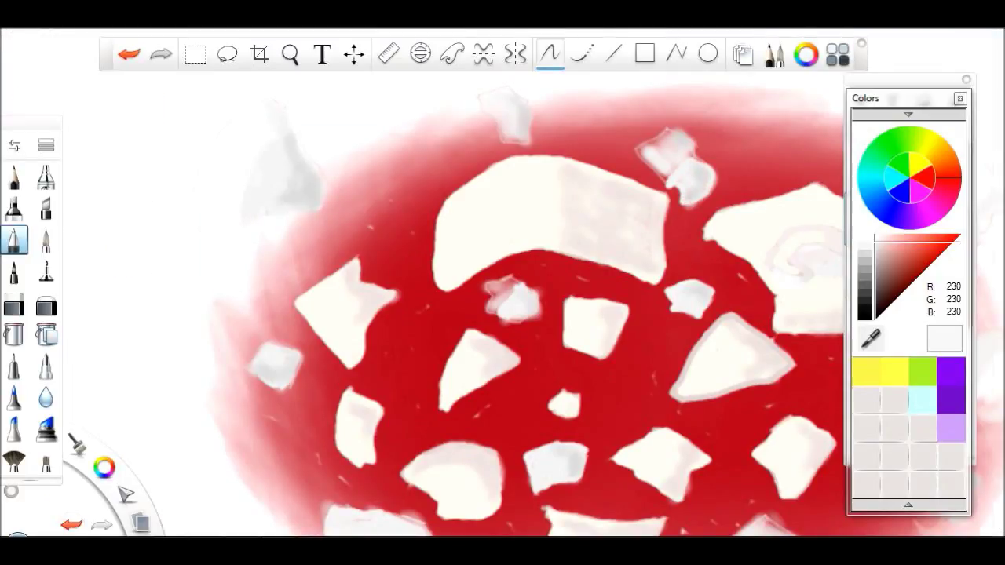
pyautogui.moveTo(642, 135)
pyautogui.mouseDown()
pyautogui.moveTo(694, 149)
pyautogui.moveTo(658, 153)
pyautogui.mouseUp()
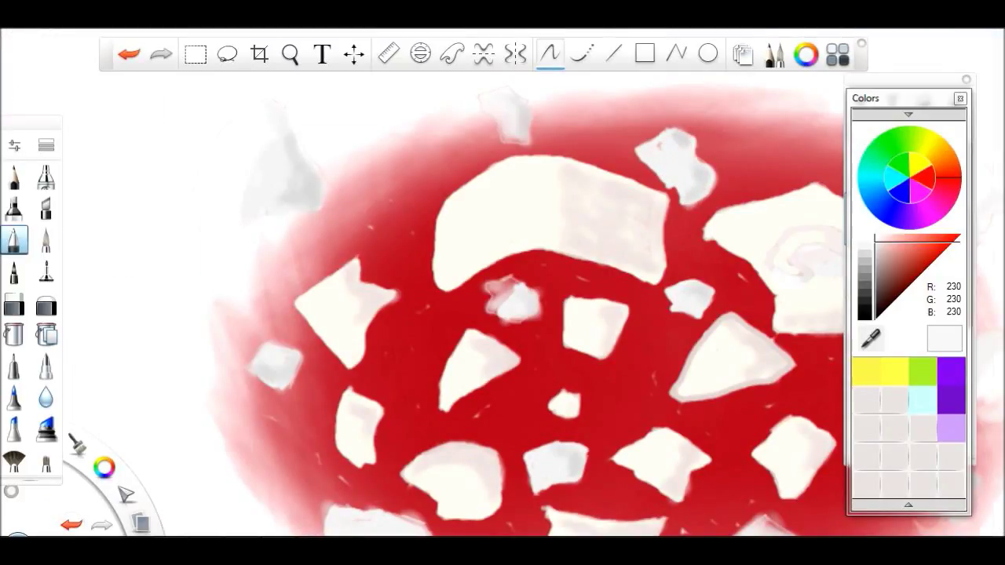
pyautogui.hotkey('ctrl', 'z')
# Cover the large plate shard at the pool's lower right in light grey RGB 230, 230, 230
pyautogui.click(290, 54)
pyautogui.moveTo(503, 283); pyautogui.dragTo(392, 219)
pyautogui.moveTo(549, 224)
pyautogui.mouseDown()
pyautogui.moveTo(443, 334)
pyautogui.moveTo(377, 259)
pyautogui.moveTo(494, 192)
pyautogui.moveTo(440, 235)
pyautogui.mouseUp()
pyautogui.moveTo(385, 275)
pyautogui.mouseDown()
pyautogui.moveTo(495, 259)
pyautogui.moveTo(408, 314)
pyautogui.moveTo(392, 303)
pyautogui.moveTo(510, 227)
pyautogui.mouseUp()
pyautogui.moveTo(487, 262); pyautogui.dragTo(530, 247)
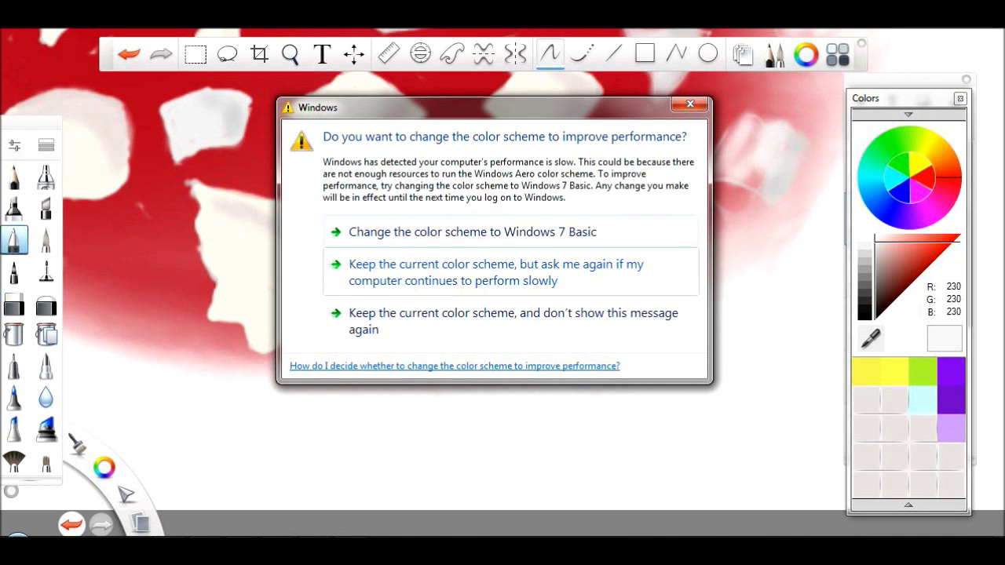
# Keep the current Windows color scheme with the option to be asked again, and undo the last stroke
pyautogui.click(494, 272)
pyautogui.press('Escape')
pyautogui.hotkey('ctrl', 'z')
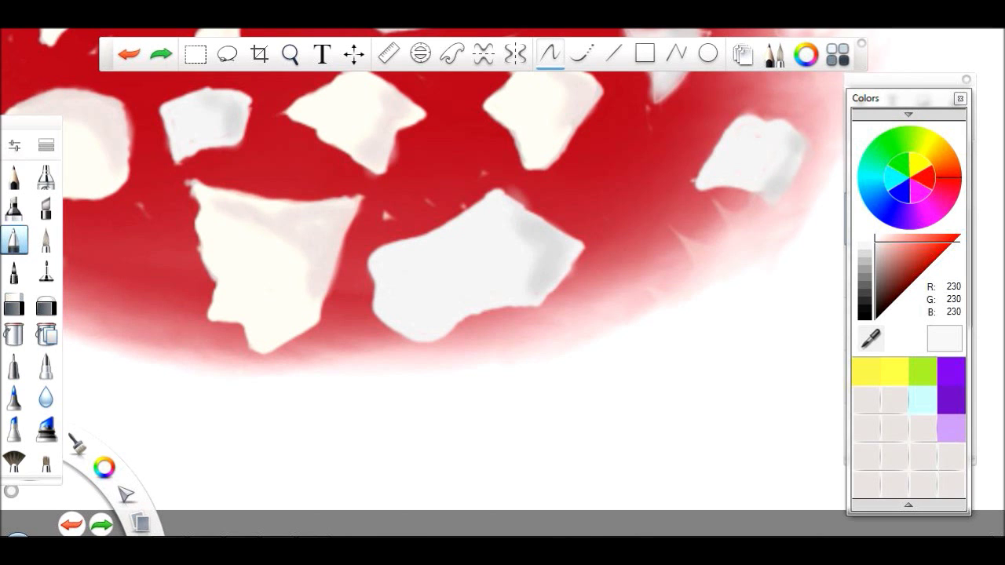
# Paint light grey RGB 230, 230, 230 over the knobbed plate shard at the pool's right edge
pyautogui.click(290, 53)
pyautogui.moveTo(345, 112); pyautogui.dragTo(408, 112)
pyautogui.moveTo(549, 235); pyautogui.dragTo(353, 196)
pyautogui.click(550, 53)
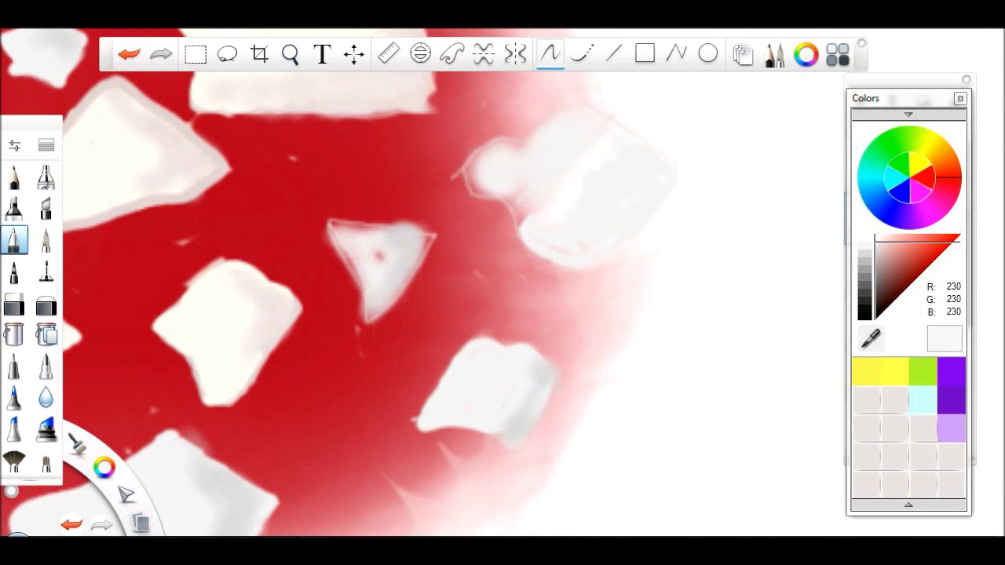
pyautogui.click(289, 53)
pyautogui.moveTo(314, 113); pyautogui.dragTo(79, 392)
pyautogui.hotkey('ctrl', 'z')
pyautogui.click(550, 53)
pyautogui.moveTo(452, 310)
pyautogui.mouseDown()
pyautogui.moveTo(443, 282)
pyautogui.moveTo(384, 247)
pyautogui.moveTo(447, 212)
pyautogui.moveTo(400, 263)
pyautogui.mouseUp()
pyautogui.moveTo(463, 259); pyautogui.dragTo(444, 318)
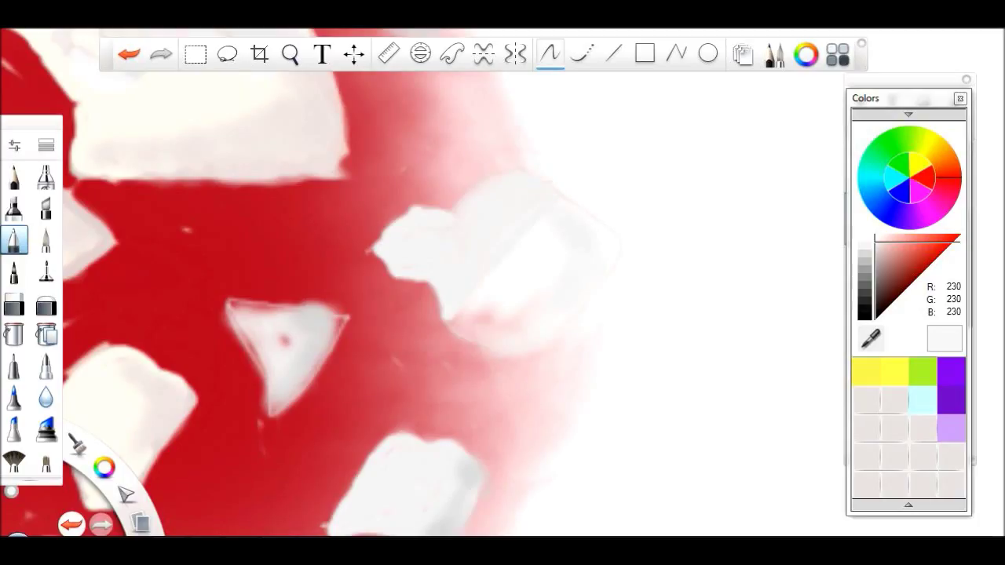
# Cover the pink spot and outline of the small triangular plate shard in light grey RGB 230, 230, 230
pyautogui.moveTo(191, 260); pyautogui.dragTo(201, 268)
pyautogui.moveTo(345, 318)
pyautogui.mouseDown()
pyautogui.moveTo(326, 345)
pyautogui.moveTo(259, 317)
pyautogui.moveTo(310, 310)
pyautogui.moveTo(271, 416)
pyautogui.moveTo(229, 308)
pyautogui.mouseUp()
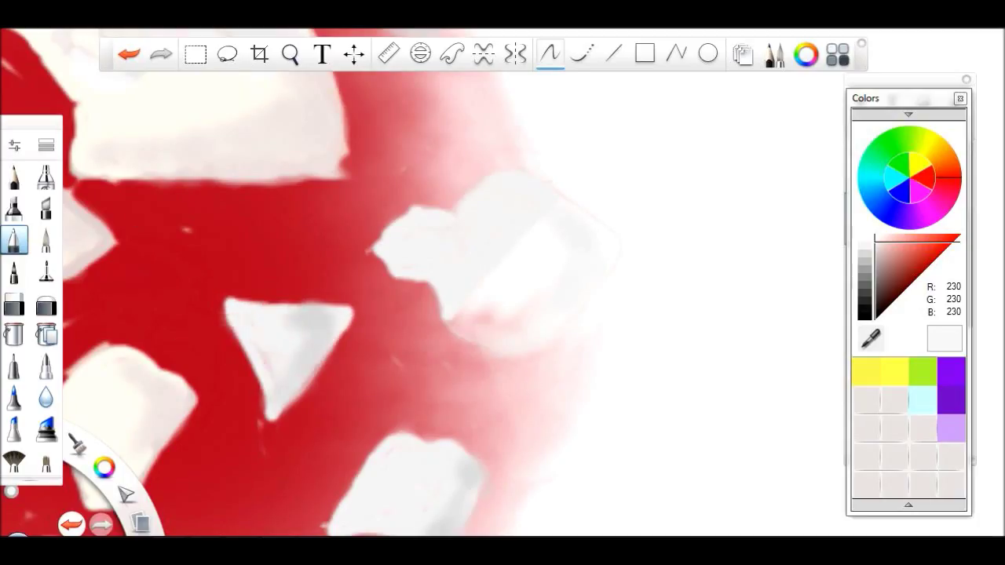
pyautogui.moveTo(267, 353); pyautogui.dragTo(318, 396)
# Paint over the faint side of the plate shard outside the pool's upper-left edge with RGB 241, 241, 241, undoing the last stroke
pyautogui.click(290, 53)
pyautogui.moveTo(218, 421); pyautogui.dragTo(489, 240)
pyautogui.click(550, 53)
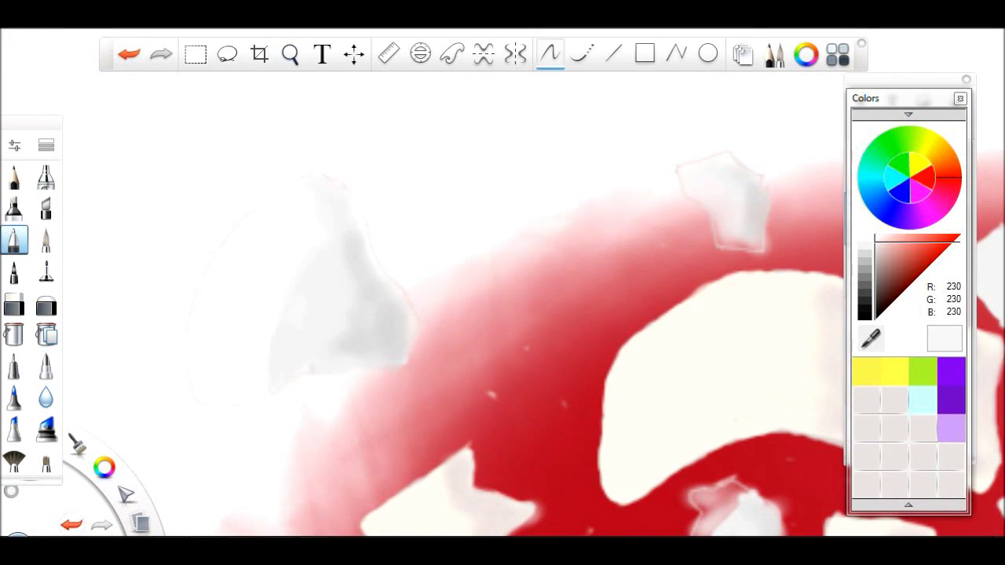
pyautogui.click(875, 239)
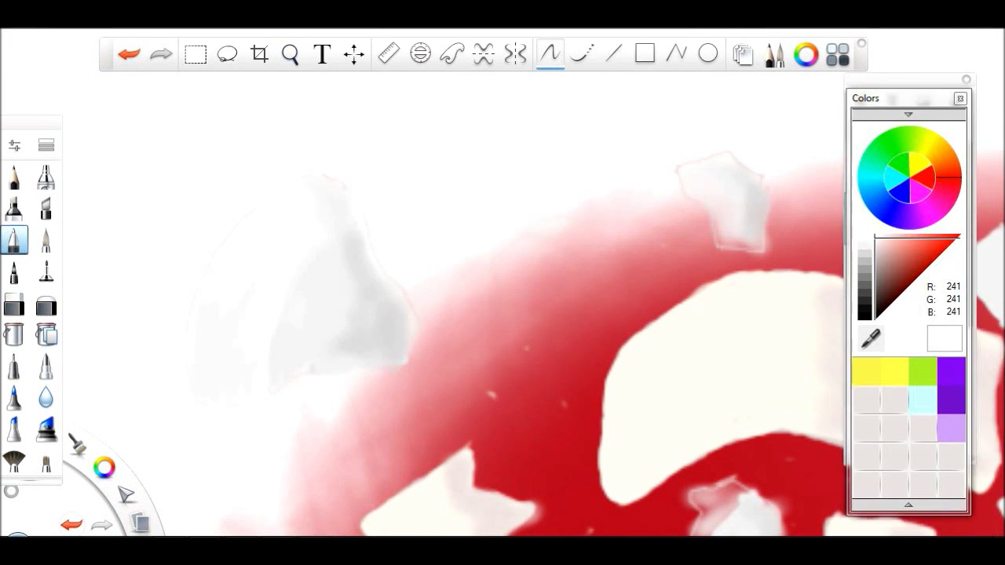
pyautogui.hotkey('ctrl', 'z')
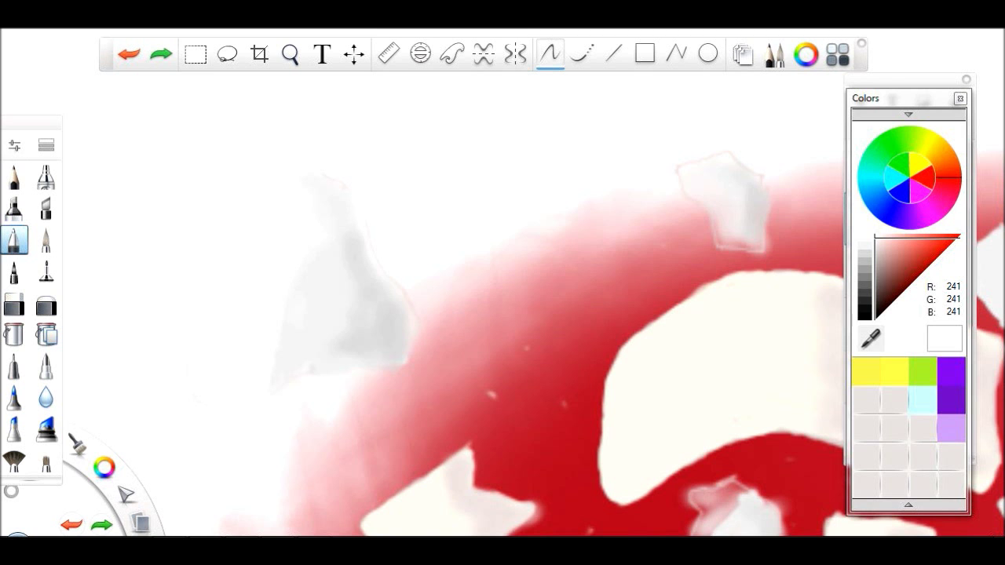
# Paint over the large plate shard at the pool's lower-left edge with RGB 241, 241, 241
pyautogui.click(289, 53)
pyautogui.moveTo(276, 183); pyautogui.dragTo(190, 107)
pyautogui.moveTo(589, 283)
pyautogui.mouseDown()
pyautogui.moveTo(679, 328)
pyautogui.moveTo(511, 232)
pyautogui.moveTo(640, 396)
pyautogui.moveTo(822, 388)
pyautogui.mouseUp()
pyautogui.moveTo(669, 306); pyautogui.dragTo(752, 350)
pyautogui.moveTo(715, 322); pyautogui.dragTo(569, 353)
pyautogui.moveTo(541, 267); pyautogui.dragTo(569, 302)
pyautogui.moveTo(321, 236)
pyautogui.mouseDown()
pyautogui.moveTo(321, 227)
pyautogui.moveTo(478, 215)
pyautogui.moveTo(107, 287)
pyautogui.mouseUp()
# Erase the stray white smudges around the large plate shard at the pool's lower-left edge
pyautogui.press('e')
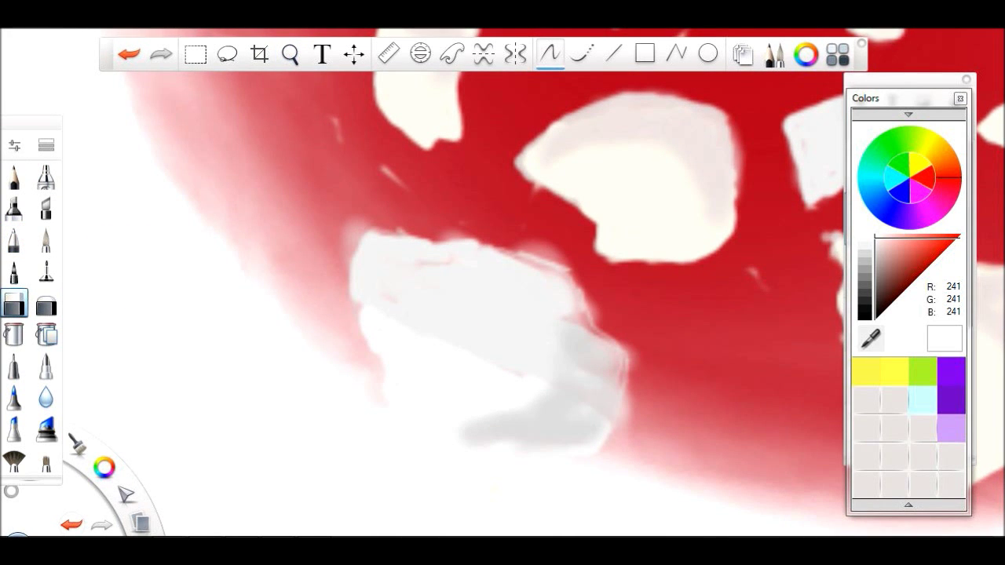
pyautogui.hotkey('ctrl', 'l')
pyautogui.click(887, 271)
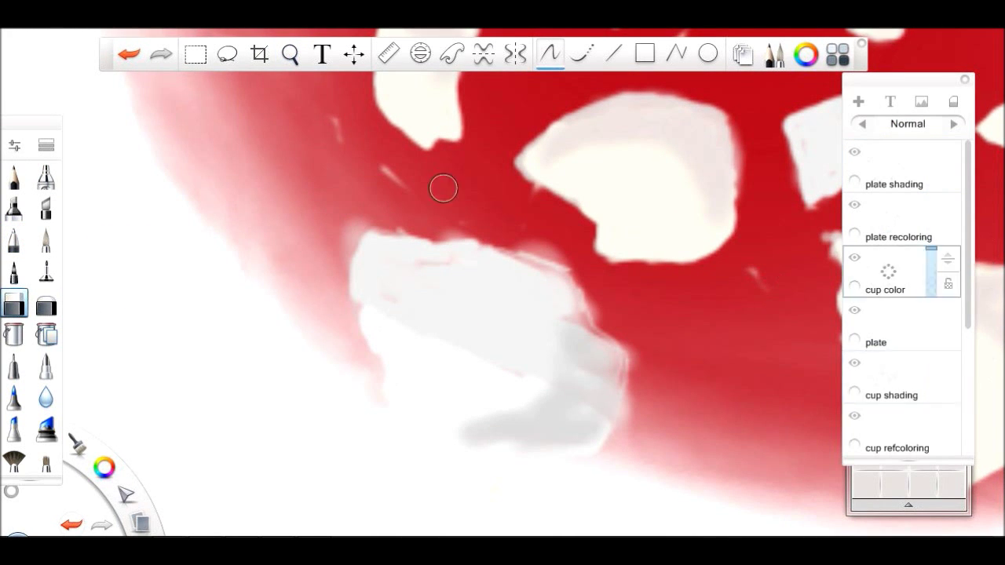
pyautogui.hotkey('ctrl', 'z')
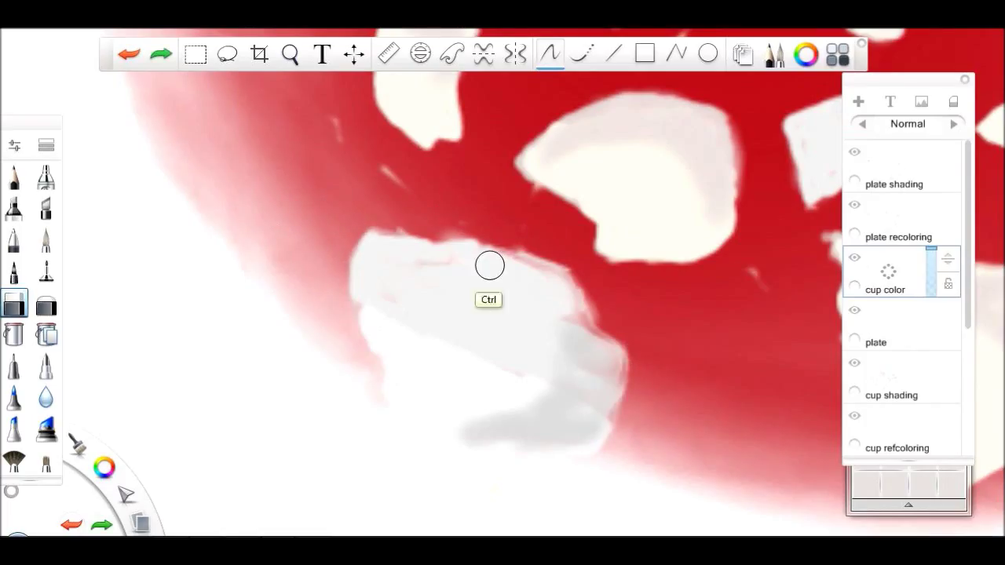
pyautogui.hotkey('ctrl', 'shift', 'z')
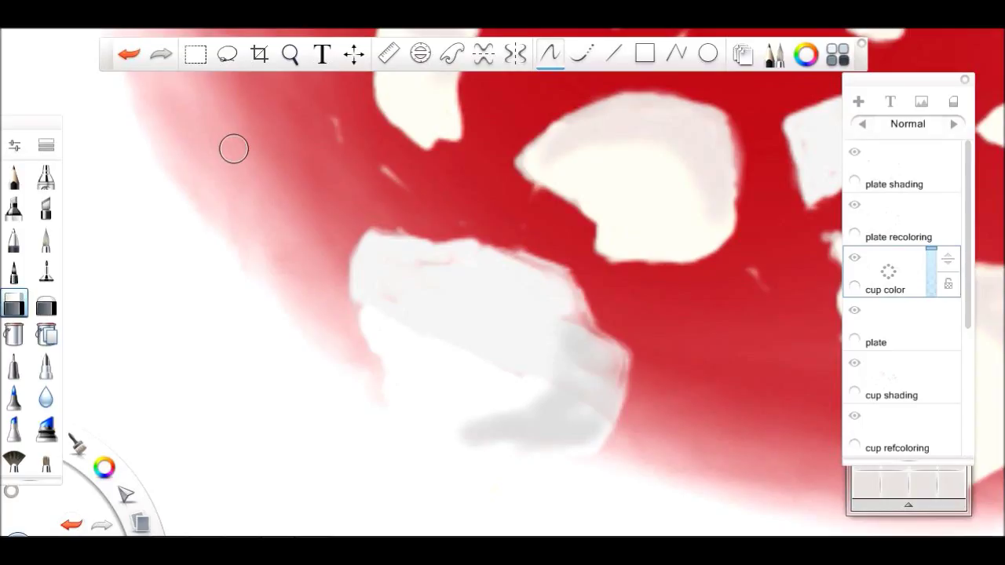
# Paint light grey RGB 229, 229, 229 over the pink lines along the side of the large lower-left plate shard
pyautogui.click(14, 239)
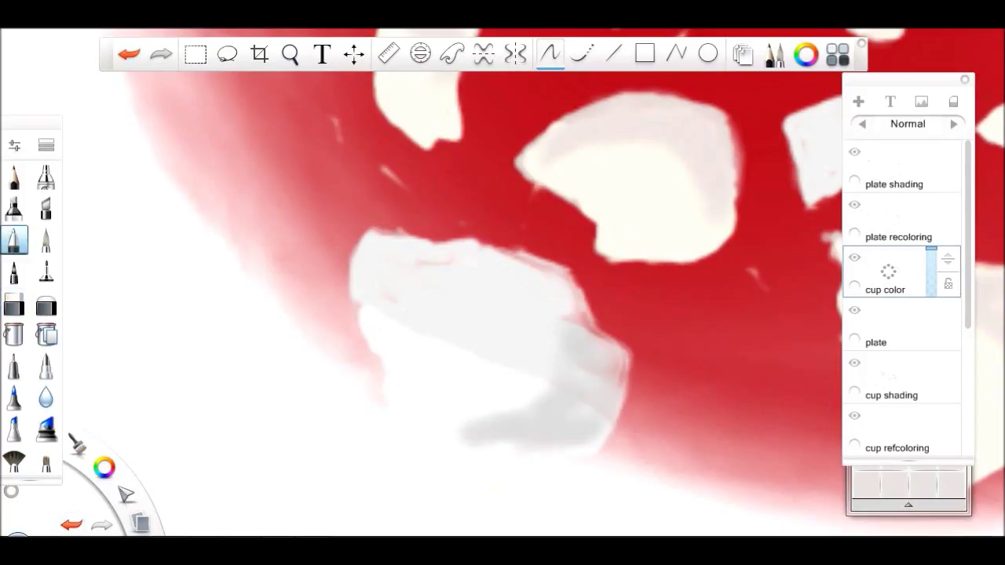
pyautogui.hotkey('ctrl', 'i')
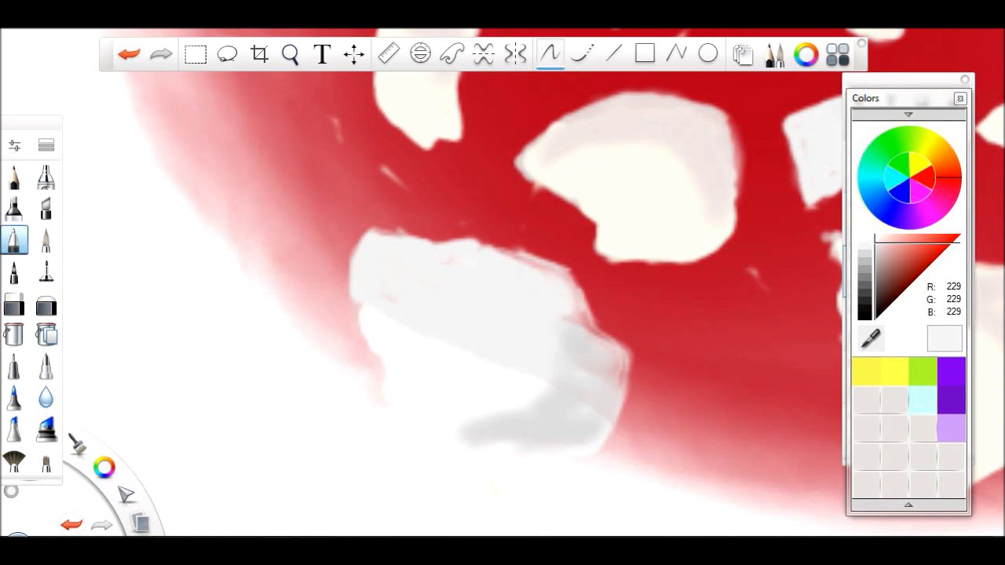
pyautogui.moveTo(572, 308)
pyautogui.mouseDown()
pyautogui.moveTo(611, 352)
pyautogui.moveTo(615, 396)
pyautogui.mouseUp()
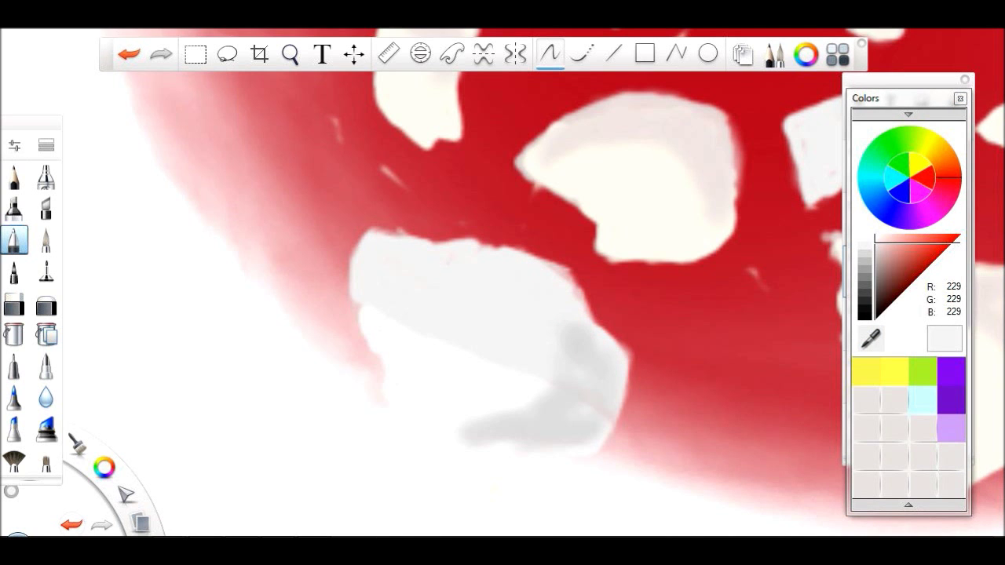
# Clean up the plate shards at the pool's right and lower-right edges with the eraser on the plate shading and plate recoloring layers
pyautogui.click(290, 53)
pyautogui.moveTo(201, 285)
pyautogui.mouseDown()
pyautogui.moveTo(212, 396)
pyautogui.moveTo(235, 298)
pyautogui.moveTo(343, 332)
pyautogui.mouseUp()
pyautogui.press('e')
pyautogui.hotkey('ctrl', 'l')
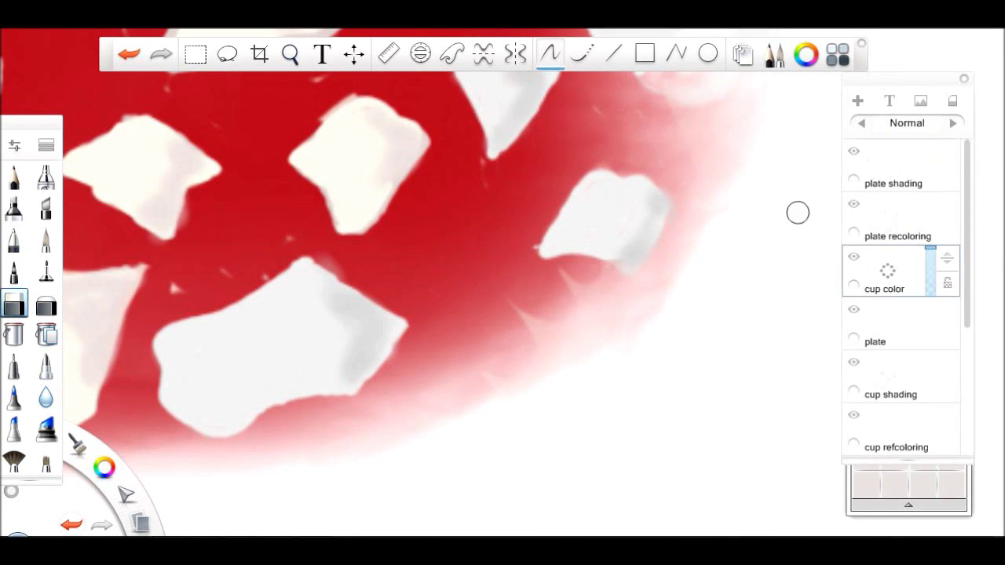
pyautogui.click(892, 220)
pyautogui.click(892, 167)
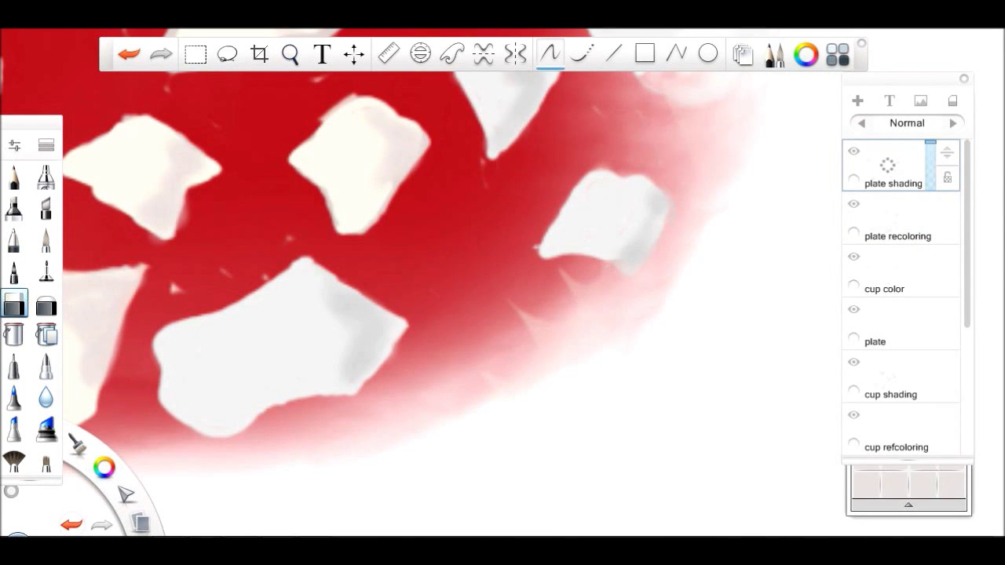
pyautogui.click(871, 216)
pyautogui.press('Home')
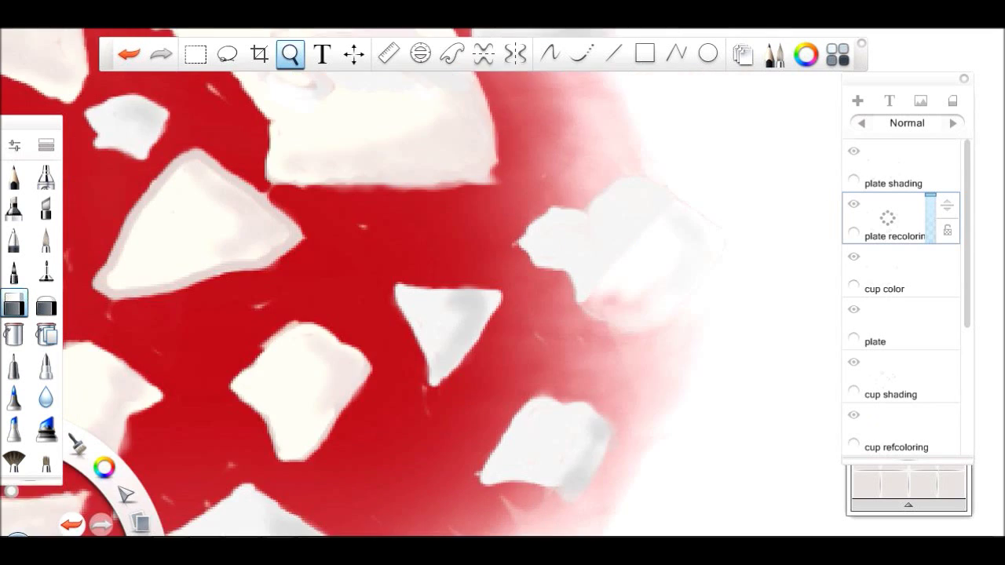
pyautogui.moveTo(791, 446); pyautogui.dragTo(464, 202)
pyautogui.click(549, 53)
# Enlarge the pool on the liquid layer with broad dark red fan-brush strokes all around the shards, undoing the first stroke
pyautogui.click(895, 428)
pyautogui.scroll(-3, 902, 298)
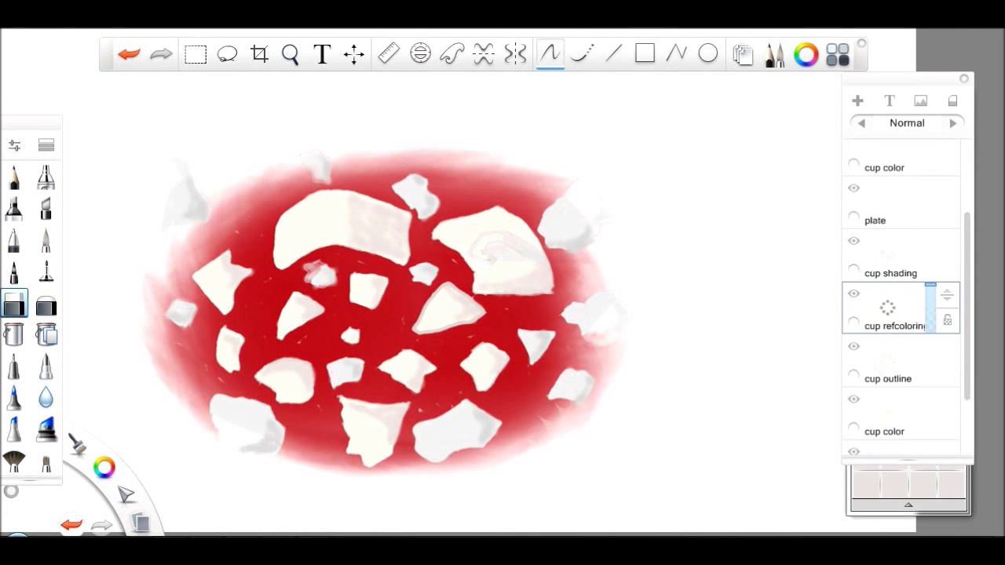
pyautogui.click(883, 385)
pyautogui.click(14, 461)
pyautogui.moveTo(502, 282); pyautogui.dragTo(361, 393)
pyautogui.hotkey('ctrl', 'z')
pyautogui.click(805, 54)
pyautogui.moveTo(942, 252); pyautogui.dragTo(928, 267)
pyautogui.moveTo(314, 236); pyautogui.dragTo(549, 392)
pyautogui.moveTo(157, 196); pyautogui.dragTo(667, 353)
pyautogui.moveTo(235, 236); pyautogui.dragTo(549, 393)
pyautogui.moveTo(597, 196); pyautogui.dragTo(706, 432)
pyautogui.moveTo(157, 118); pyautogui.dragTo(667, 471)
pyautogui.moveTo(275, 212); pyautogui.dragTo(503, 439)
# Tint the middle of the pool with crimson RGB 170, 0, 63 using the fan brush
pyautogui.moveTo(954, 178); pyautogui.dragTo(951, 193)
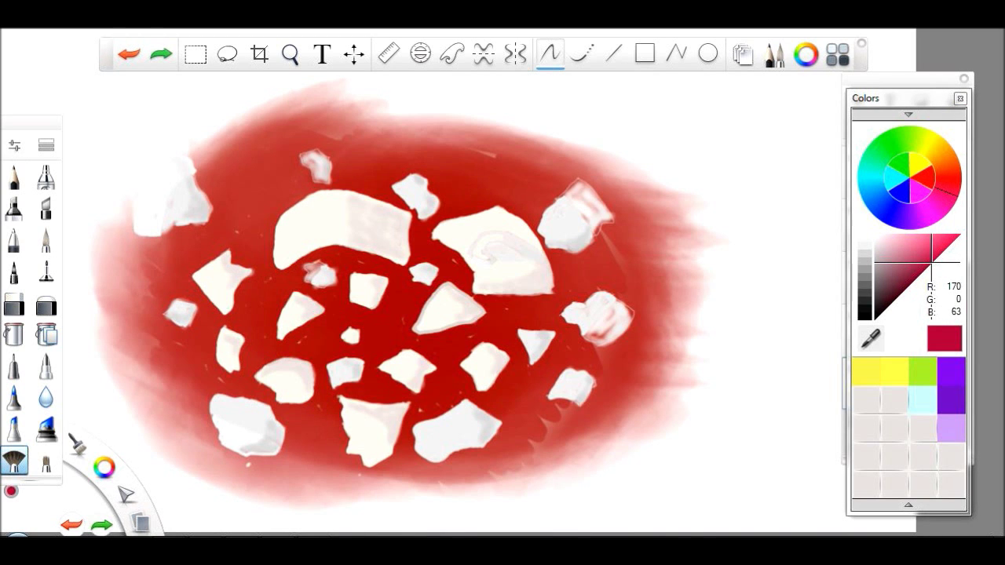
pyautogui.doubleClick(14, 461)
pyautogui.click(321, 356)
pyautogui.hotkey('ctrl', 'y')
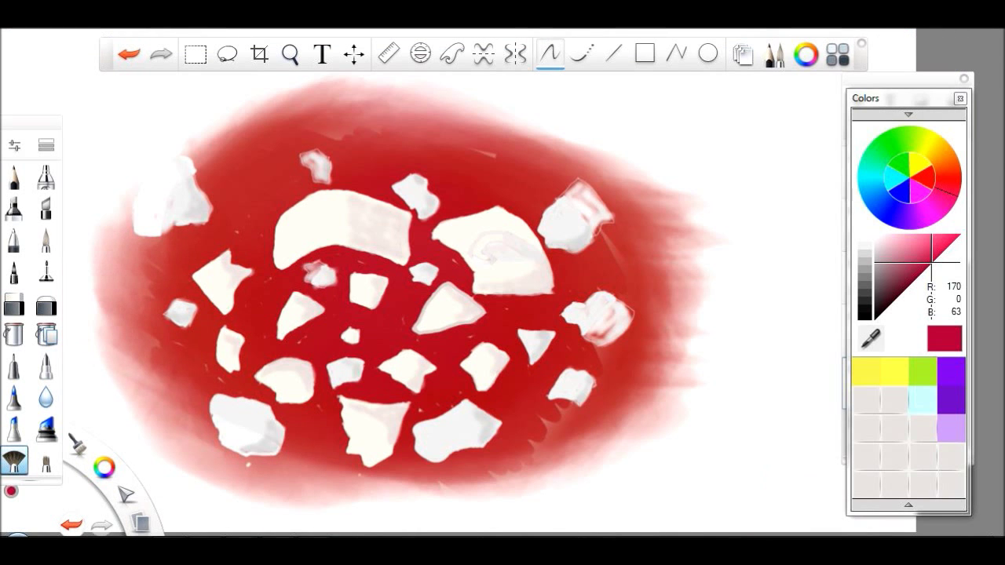
# Try to tint and blur the area around the shards on the cup outline layer, and undo the strokes
pyautogui.hotkey('ctrl', 'l')
pyautogui.click(887, 223)
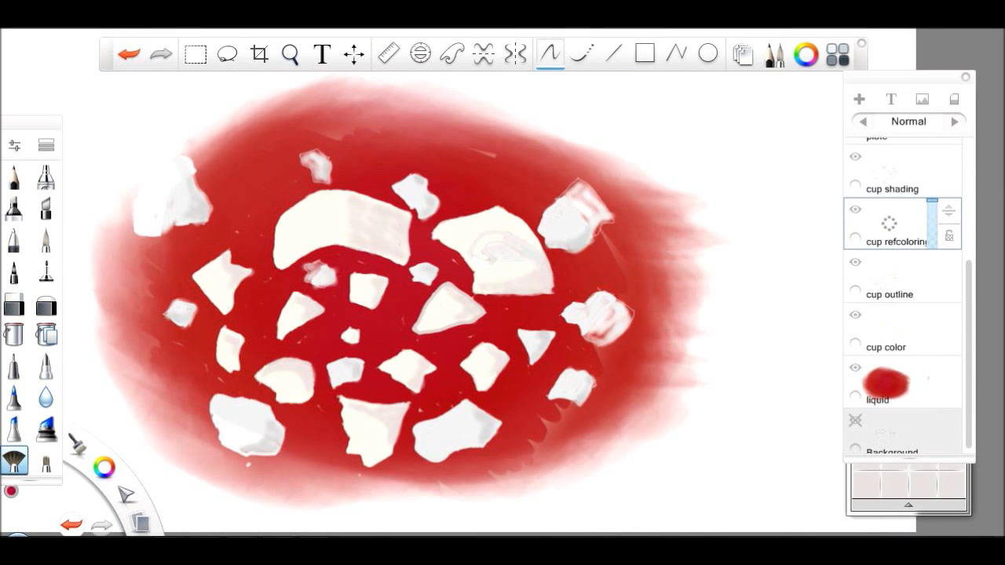
pyautogui.click(887, 276)
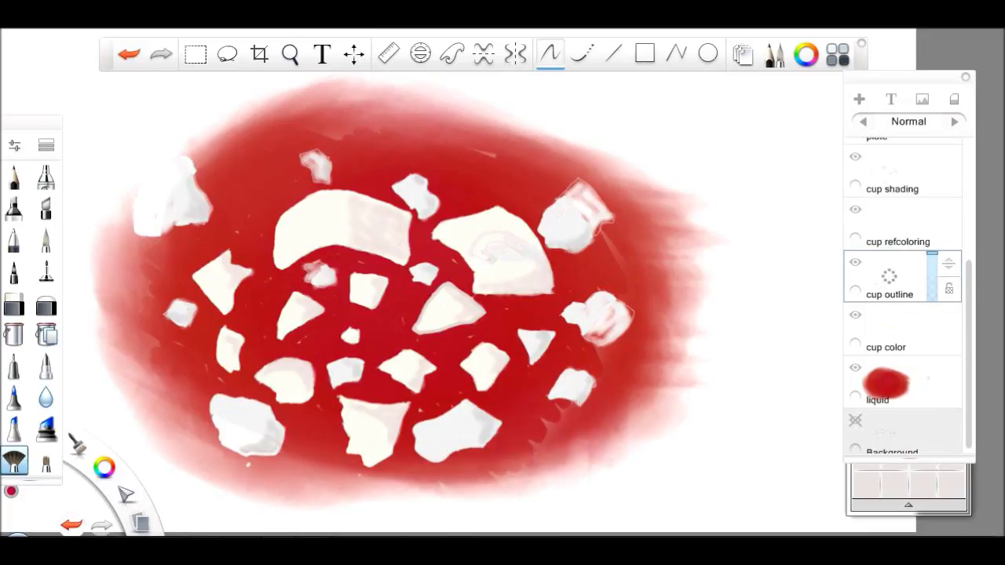
pyautogui.click(14, 208)
pyautogui.hotkey('ctrl', 'z')
pyautogui.click(45, 397)
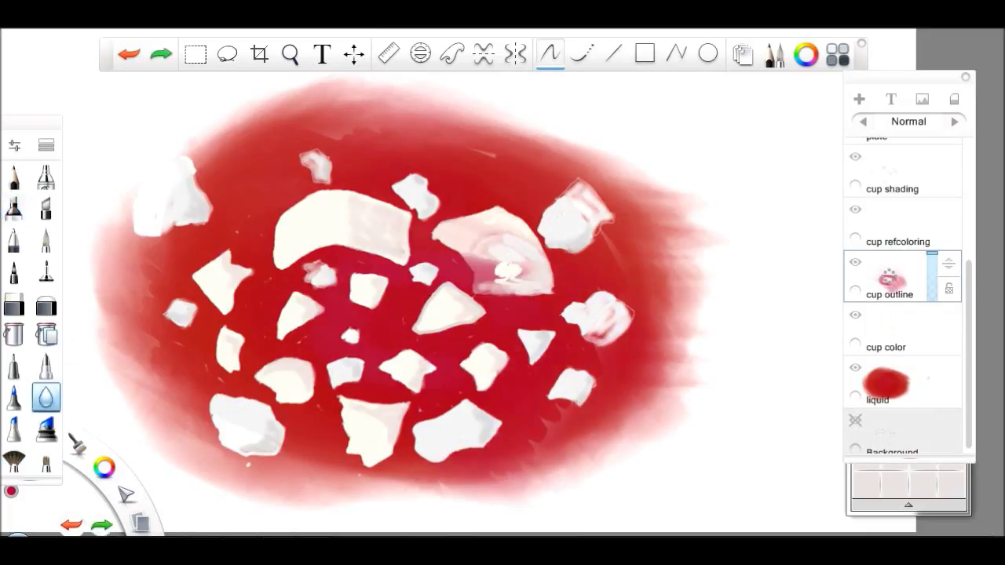
pyautogui.click(45, 398)
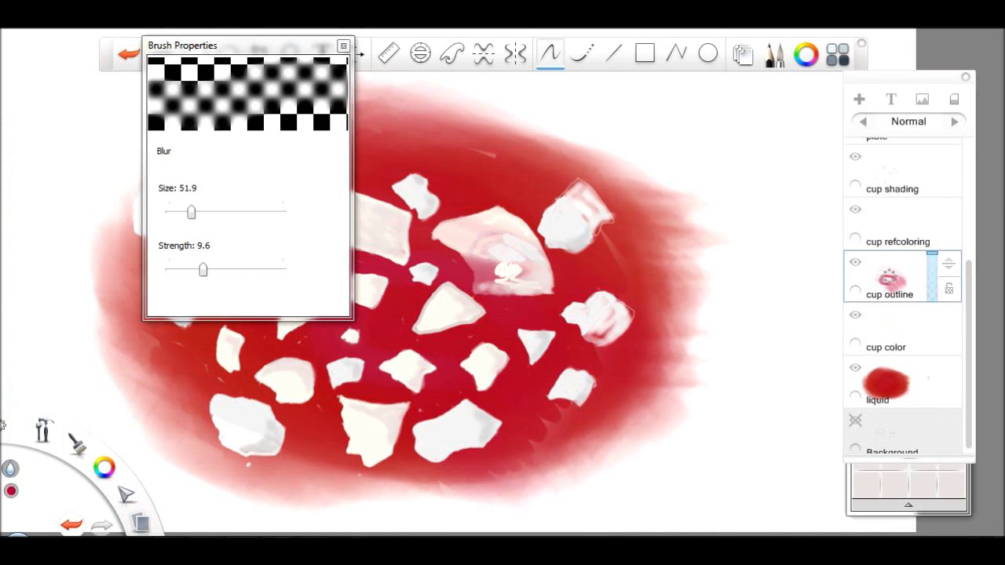
pyautogui.hotkey('ctrl', 'z')
pyautogui.hotkey('ctrl', 'z')
pyautogui.hotkey('ctrl', 'z')
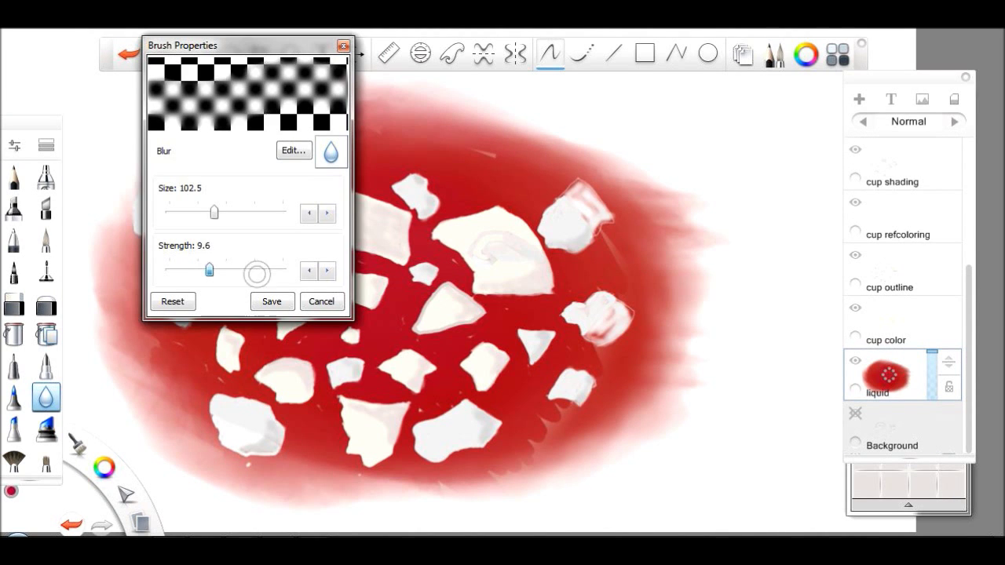
# Blur the outer edge of the pool on the liquid layer with the Blur brush at size 102.5 and strength 26.5
pyautogui.moveTo(255, 271); pyautogui.dragTo(263, 270)
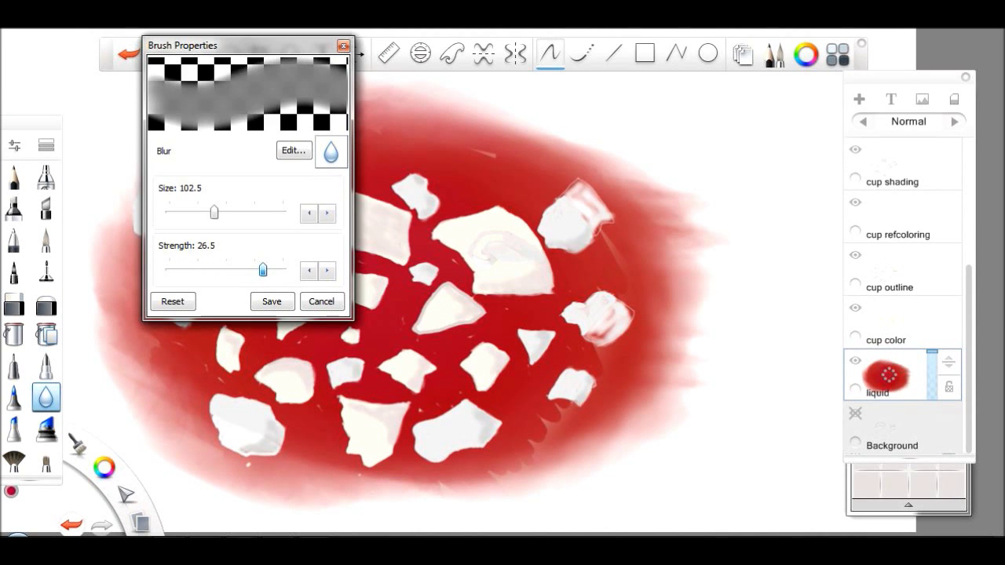
pyautogui.hotkey('alt', 'Tab')
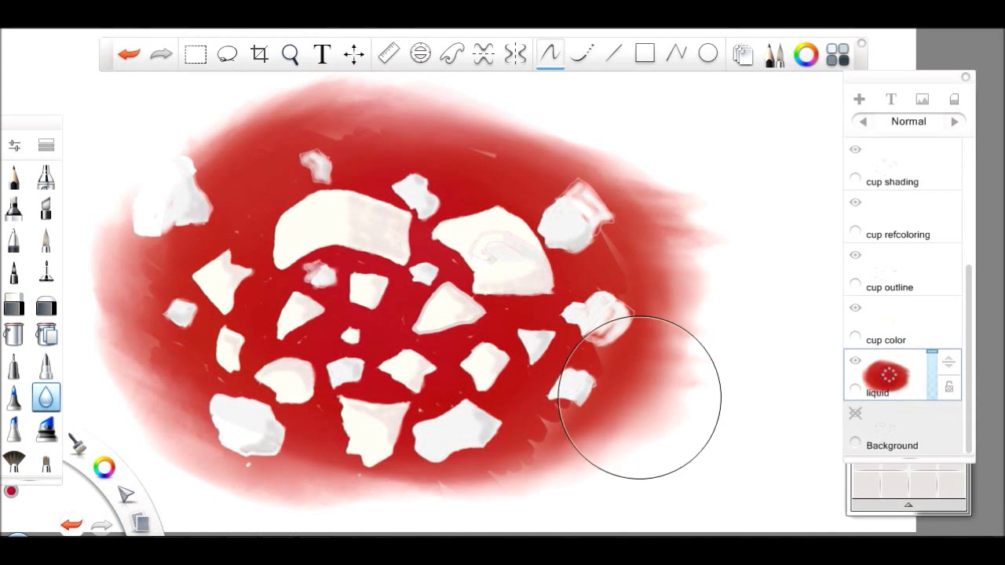
pyautogui.moveTo(639, 397); pyautogui.dragTo(628, 440)
pyautogui.moveTo(542, 149); pyautogui.dragTo(667, 227)
pyautogui.moveTo(361, 467); pyautogui.dragTo(266, 118)
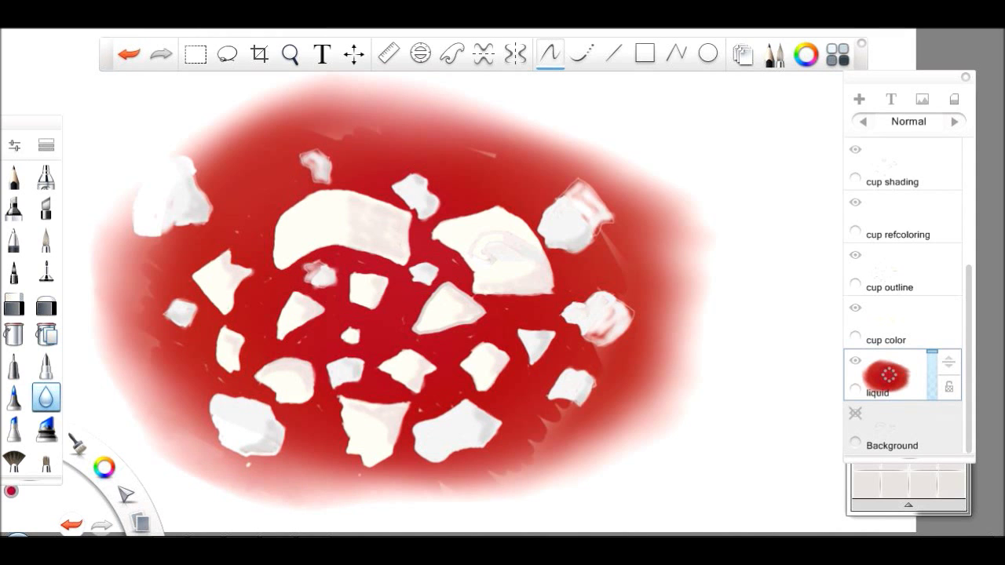
# Extend the pool outward on all sides with fan-brush strokes in red RGB 199, 26, 26
pyautogui.click(14, 460)
pyautogui.click(105, 468)
pyautogui.moveTo(456, 503); pyautogui.dragTo(698, 197)
pyautogui.moveTo(126, 188); pyautogui.dragTo(157, 463)
pyautogui.moveTo(369, 502); pyautogui.dragTo(502, 495)
pyautogui.moveTo(707, 408); pyautogui.dragTo(706, 173)
pyautogui.moveTo(706, 118)
pyautogui.mouseDown()
pyautogui.moveTo(440, 86)
pyautogui.moveTo(157, 157)
pyautogui.mouseUp()
pyautogui.moveTo(675, 220)
pyautogui.mouseDown()
pyautogui.moveTo(110, 424)
pyautogui.moveTo(738, 259)
pyautogui.mouseUp()
# Erase a zigzag along the pool's lower-right edge and paint over part of it in red RGB 199, 26, 26
pyautogui.click(45, 177)
pyautogui.click(14, 303)
pyautogui.moveTo(558, 430); pyautogui.dragTo(330, 499)
pyautogui.click(14, 177)
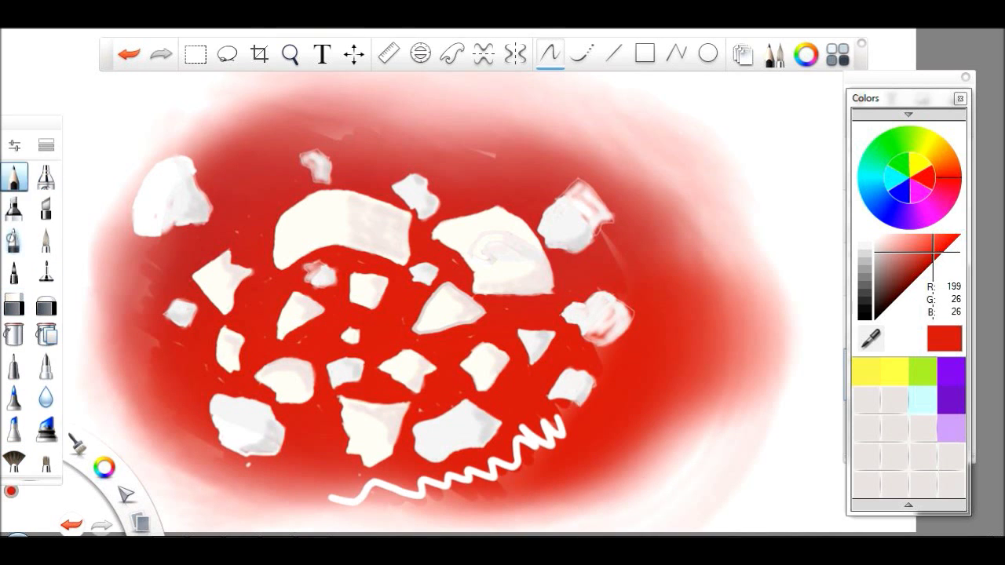
pyautogui.click(14, 239)
pyautogui.moveTo(556, 427)
pyautogui.mouseDown()
pyautogui.moveTo(505, 463)
pyautogui.moveTo(398, 491)
pyautogui.mouseUp()
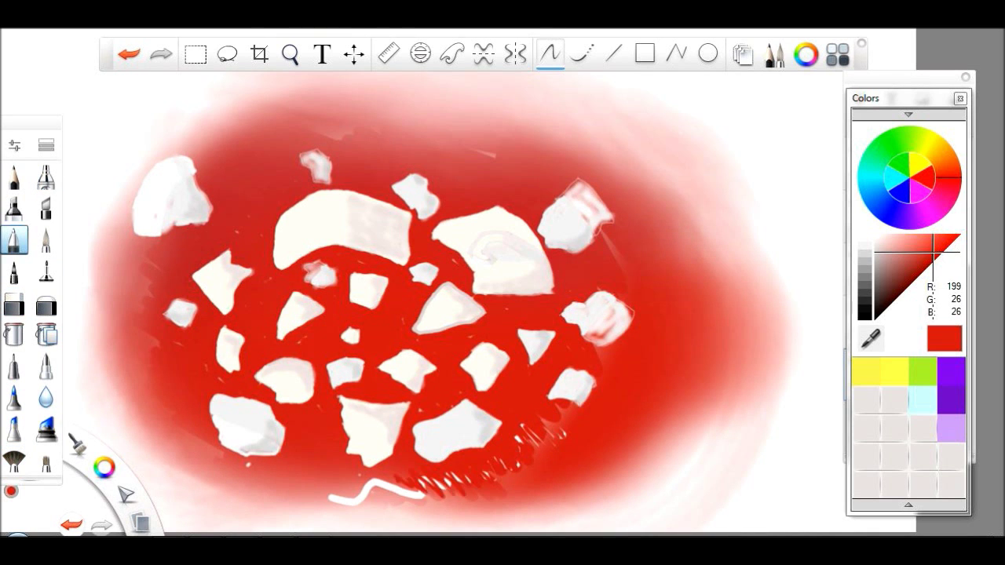
# Hide and show the cup layers to examine which one holds the stray red marks
pyautogui.hotkey('ctrl', 'l')
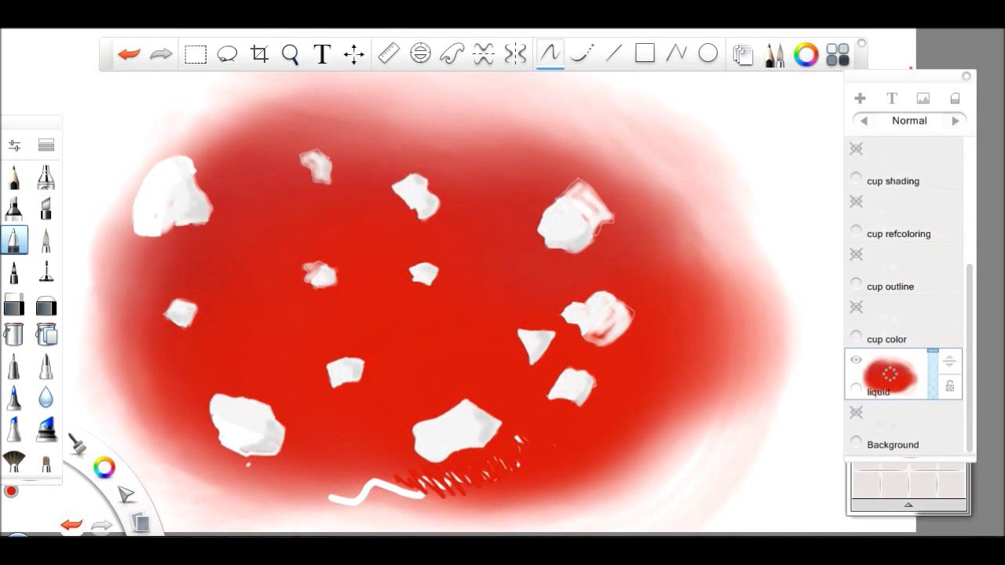
pyautogui.click(855, 201)
pyautogui.click(855, 148)
pyautogui.click(855, 253)
pyautogui.click(856, 306)
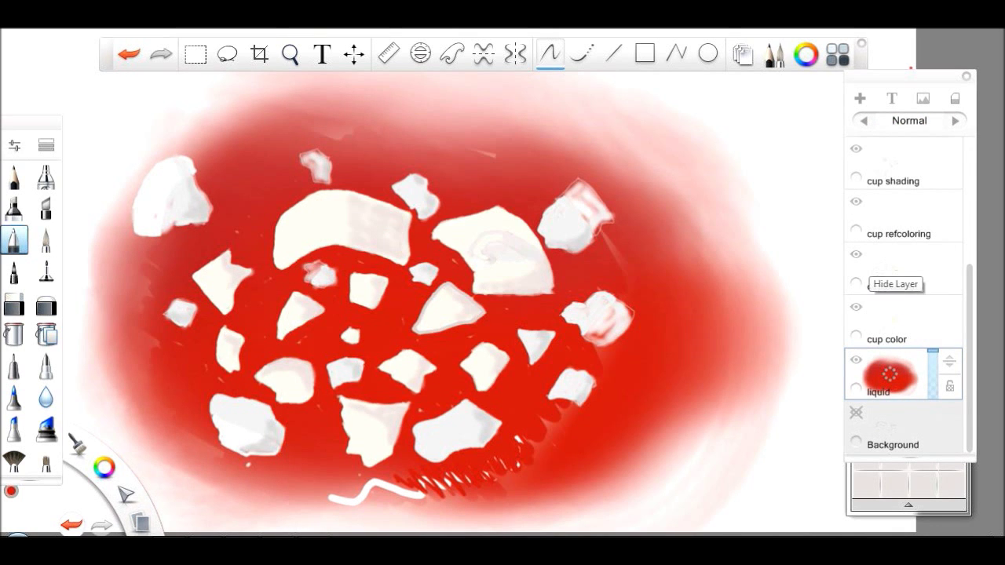
# Erase the stray red marks from the cup color layer, temporarily hiding the liquid, cup outline and cup refcoloring layers
pyautogui.click(856, 360)
pyautogui.click(856, 253)
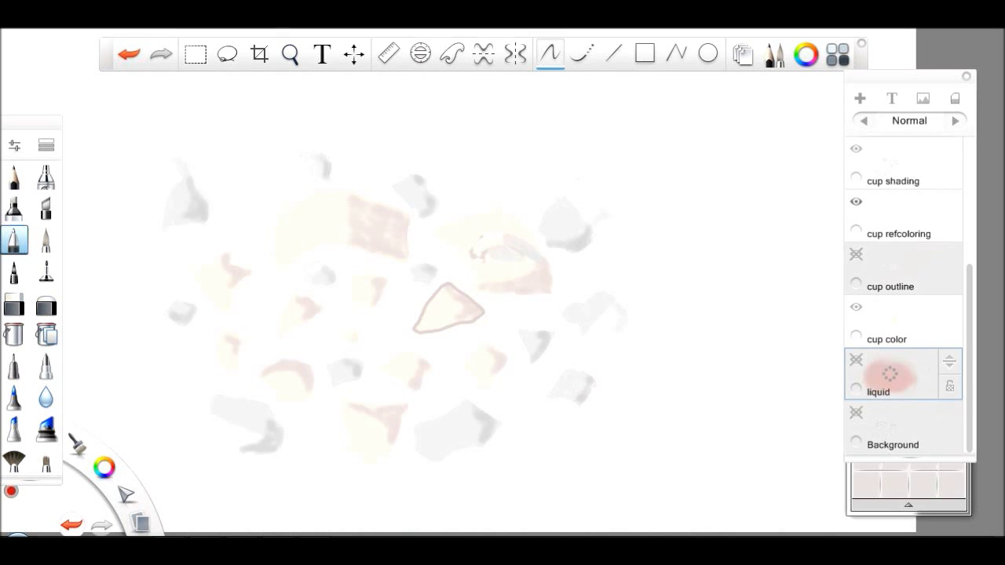
pyautogui.click(855, 201)
pyautogui.press('e')
pyautogui.click(889, 322)
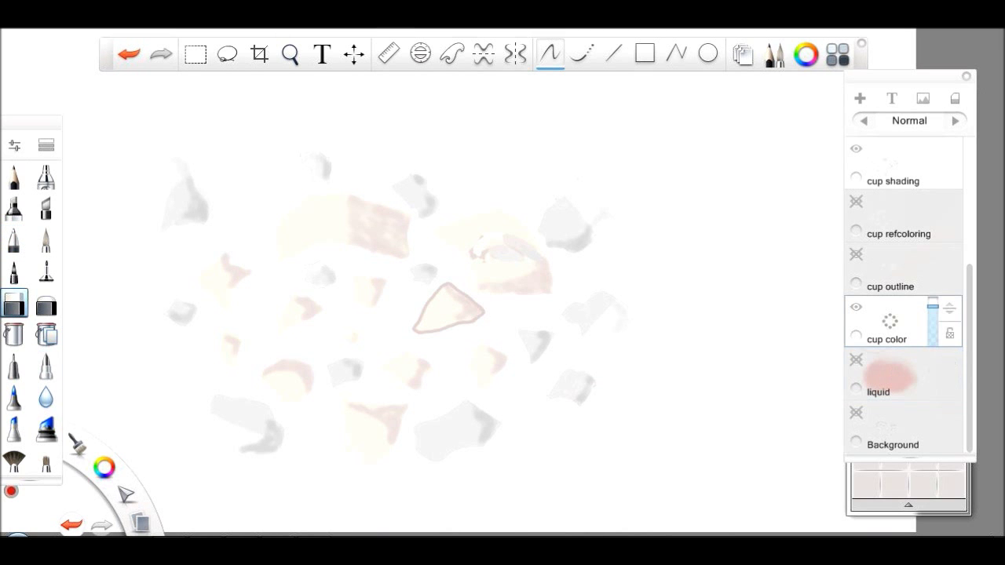
pyautogui.click(856, 360)
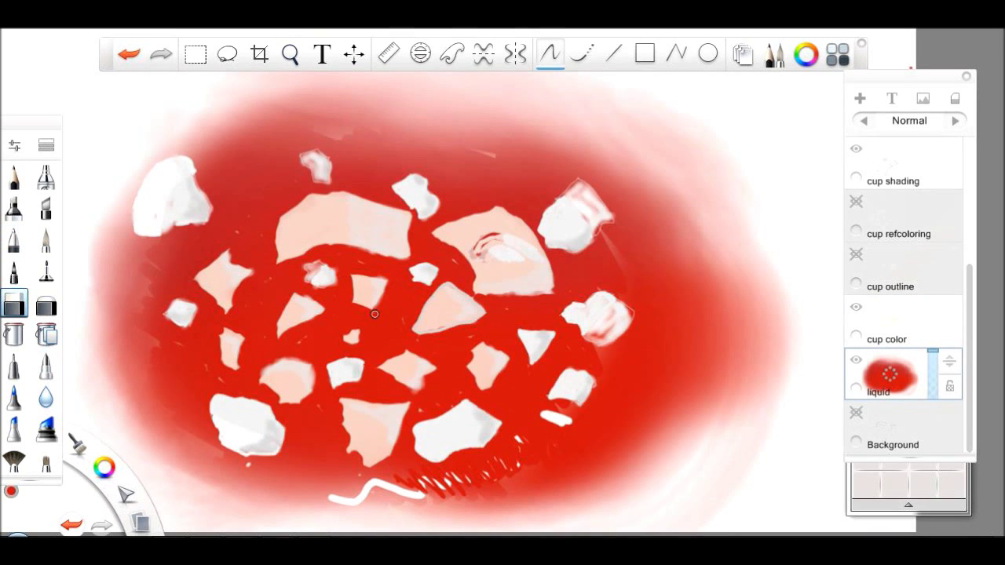
pyautogui.click(855, 201)
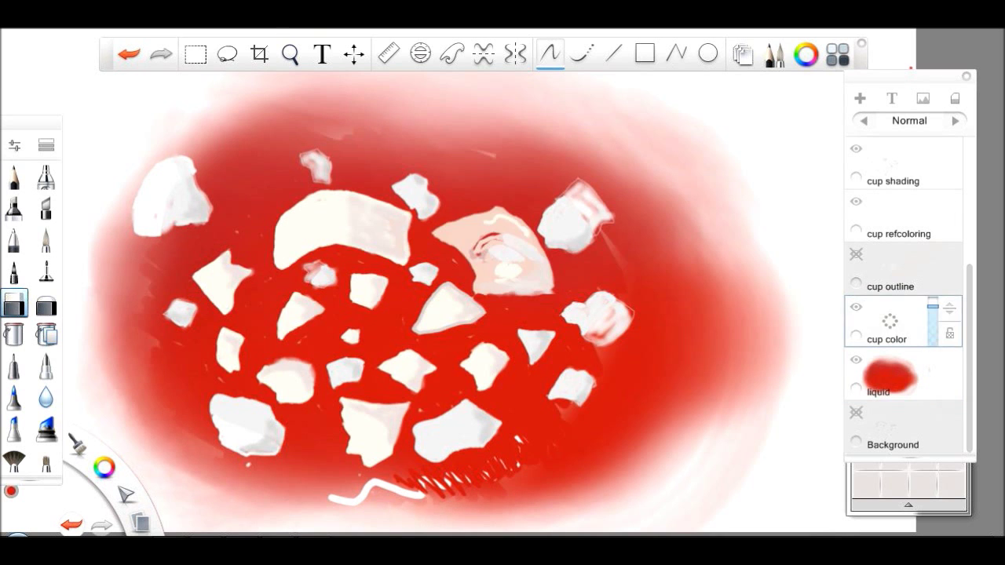
pyautogui.click(855, 254)
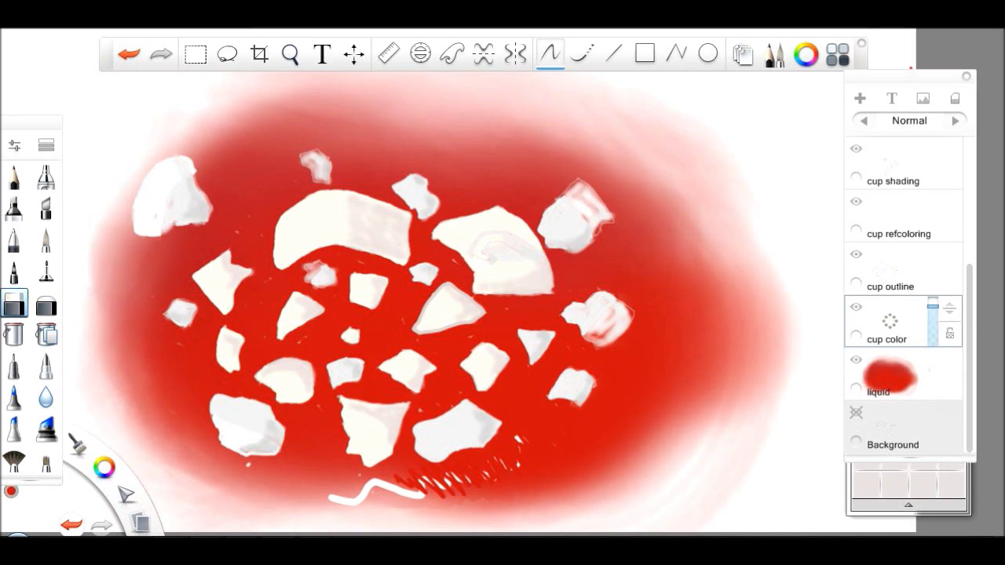
# Cover the white zigzag along the pool's lower edge with red fan-brush strokes on the liquid layer
pyautogui.click(895, 374)
pyautogui.click(46, 397)
pyautogui.click(13, 460)
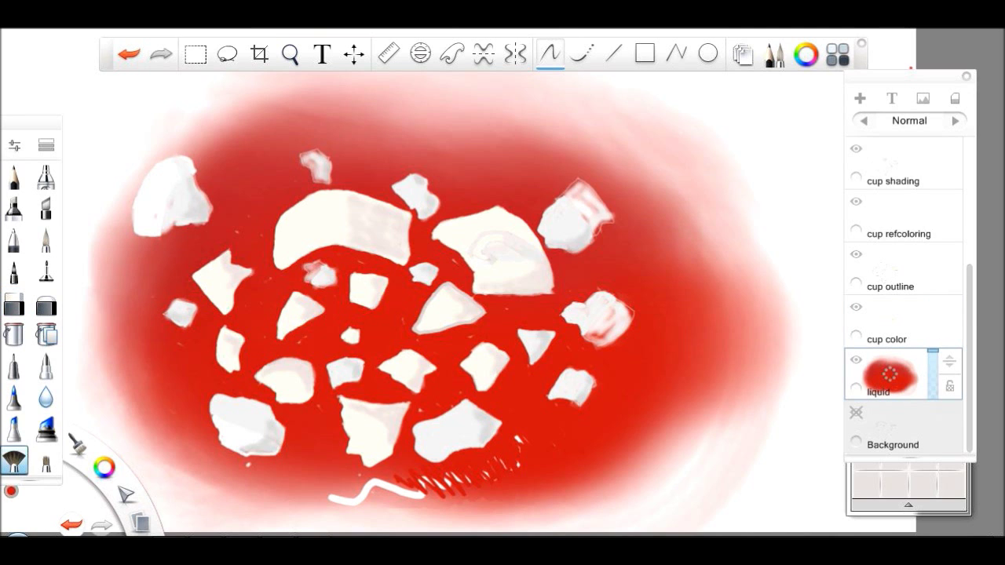
pyautogui.moveTo(620, 510); pyautogui.dragTo(244, 502)
pyautogui.moveTo(549, 506); pyautogui.dragTo(184, 510)
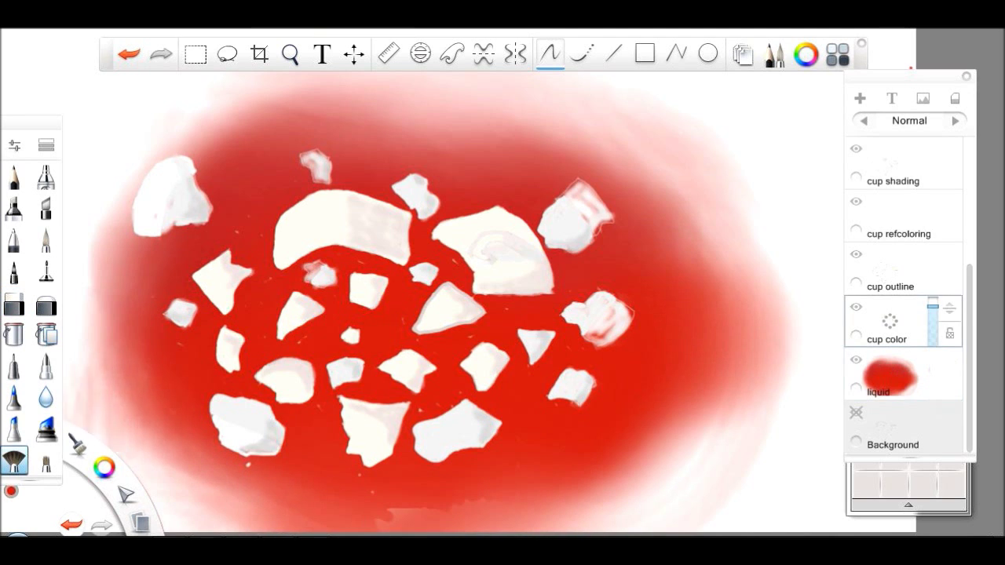
# Erase the entire red pool from the liquid layer with an enlarged eraser
pyautogui.click(894, 320)
pyautogui.click(14, 303)
pyautogui.click(889, 374)
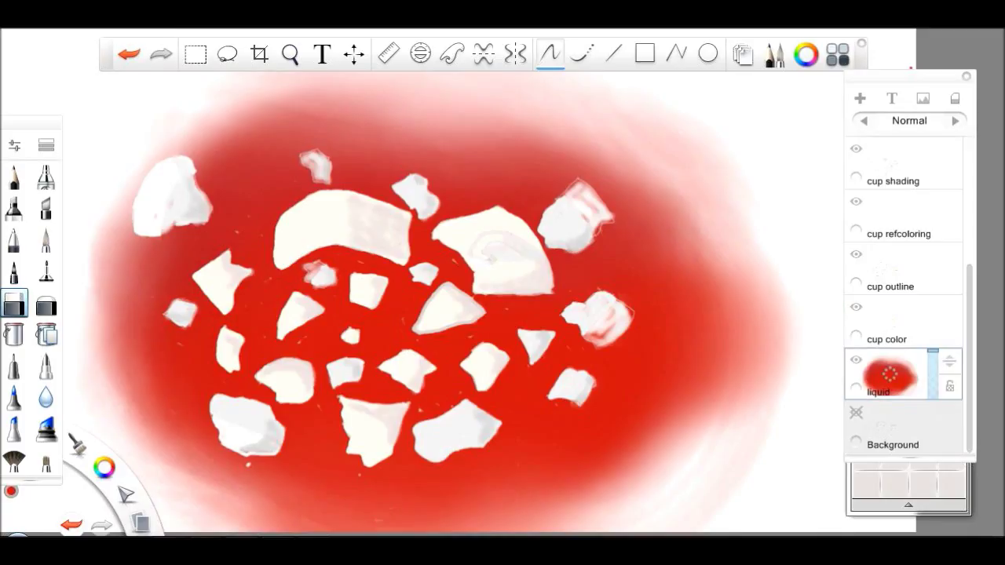
pyautogui.moveTo(259, 530); pyautogui.dragTo(141, 463)
pyautogui.moveTo(239, 524)
pyautogui.mouseDown()
pyautogui.moveTo(348, 522)
pyautogui.moveTo(666, 483)
pyautogui.moveTo(773, 294)
pyautogui.moveTo(580, 486)
pyautogui.mouseUp()
pyautogui.doubleClick(14, 304)
pyautogui.click(343, 40)
pyautogui.moveTo(855, 416); pyautogui.dragTo(580, 549)
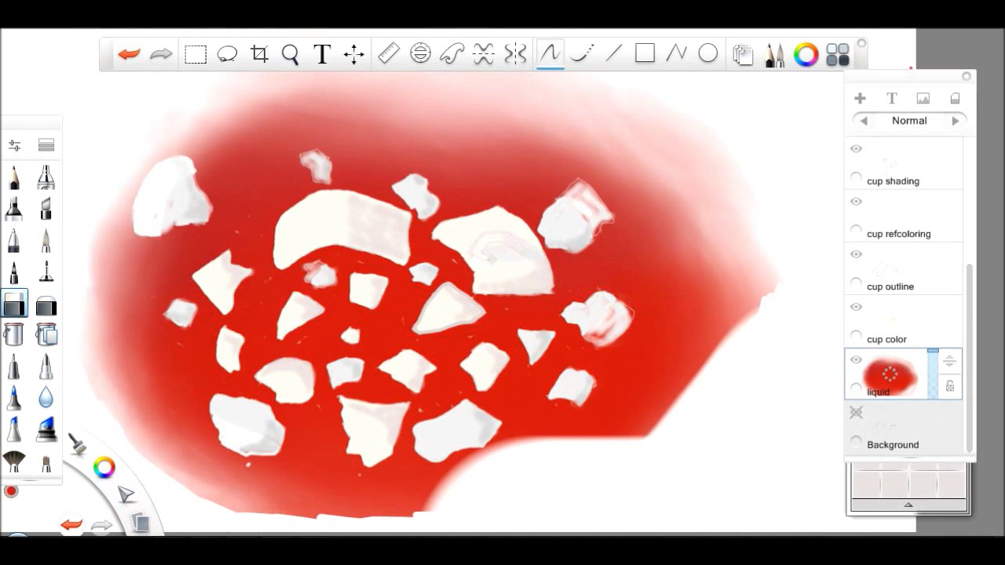
pyautogui.moveTo(471, 86); pyautogui.dragTo(463, 502)
pyautogui.moveTo(675, 126)
pyautogui.mouseDown()
pyautogui.moveTo(740, 426)
pyautogui.moveTo(196, 314)
pyautogui.moveTo(251, 86)
pyautogui.mouseUp()
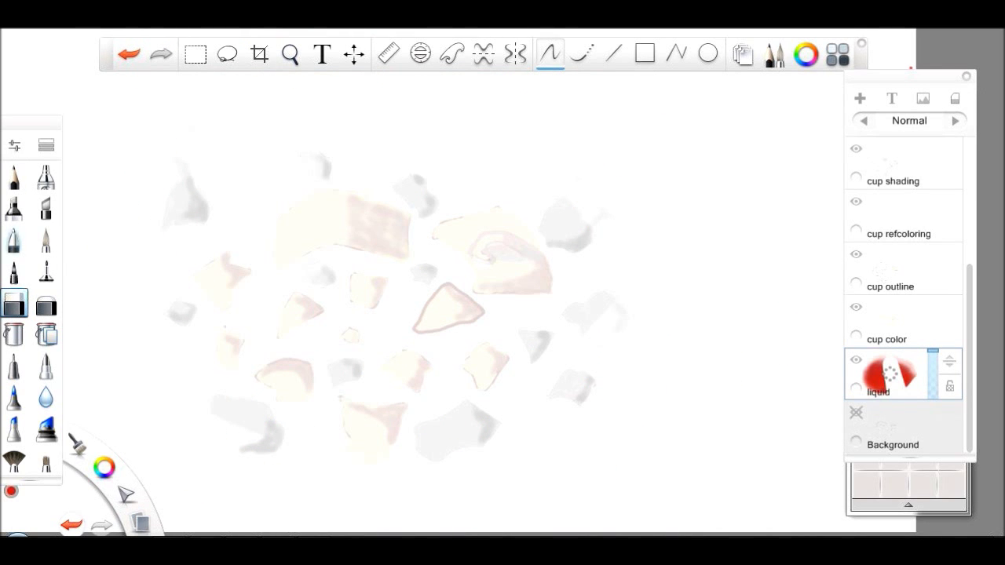
# Repaint a larger red pool around the shards on the liquid layer with the fan brush, darkening its centre with crimson (RGB 173, 0, 69)
pyautogui.click(14, 461)
pyautogui.hotkey('ctrl', 'z')
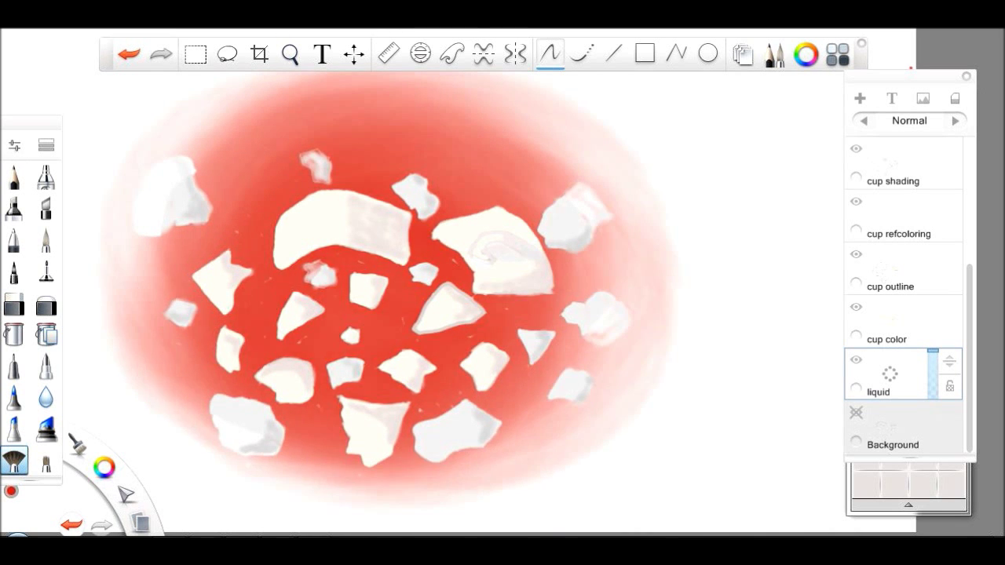
pyautogui.hotkey('ctrl', 'i')
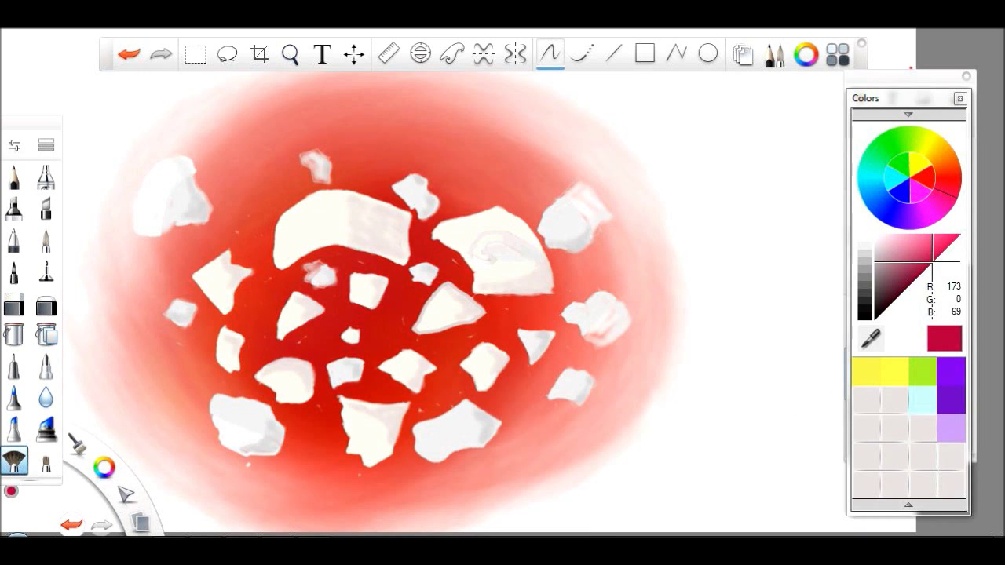
pyautogui.hotkey('ctrl', 'l')
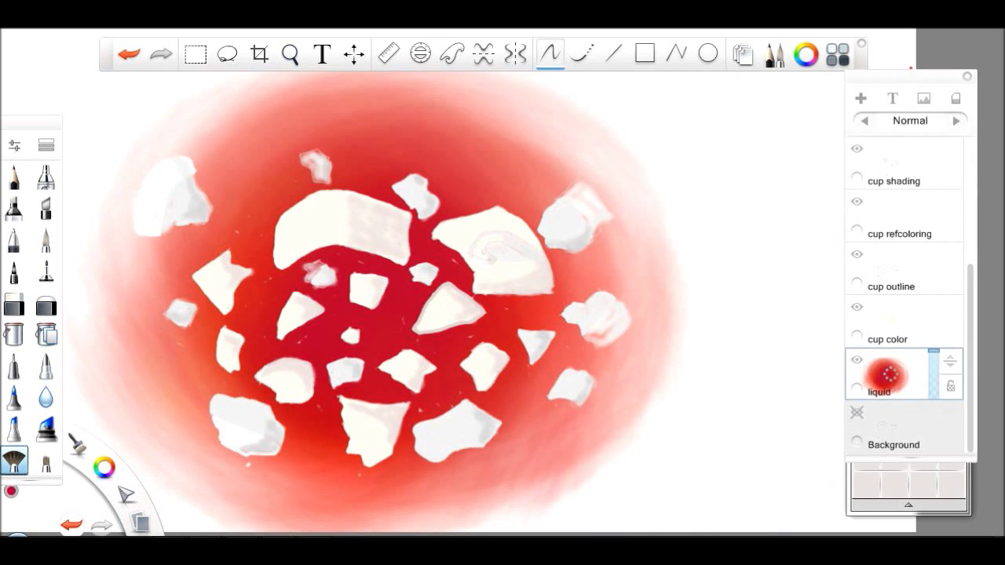
pyautogui.click(893, 162)
pyautogui.click(14, 177)
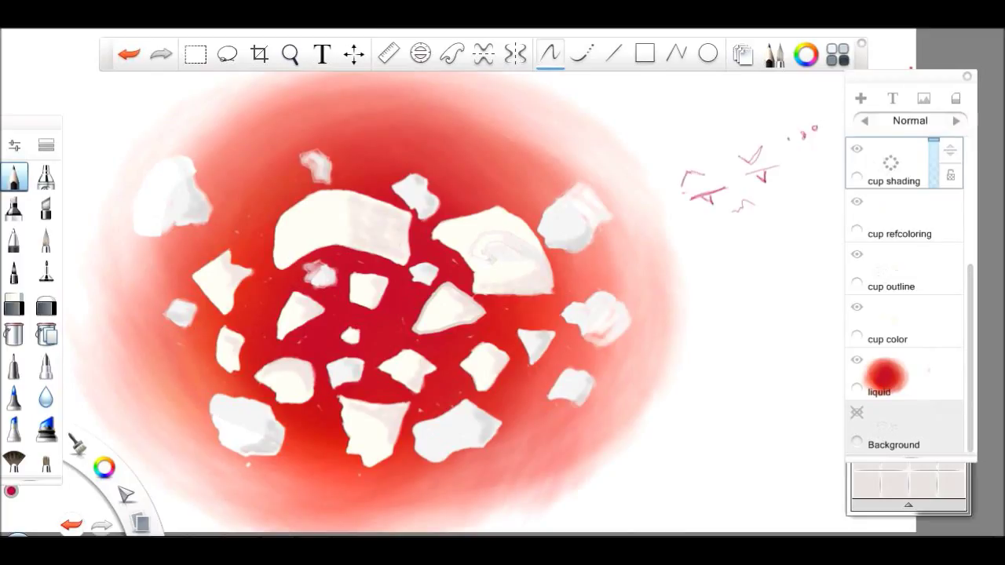
pyautogui.click(14, 304)
pyautogui.moveTo(753, 141); pyautogui.dragTo(714, 189)
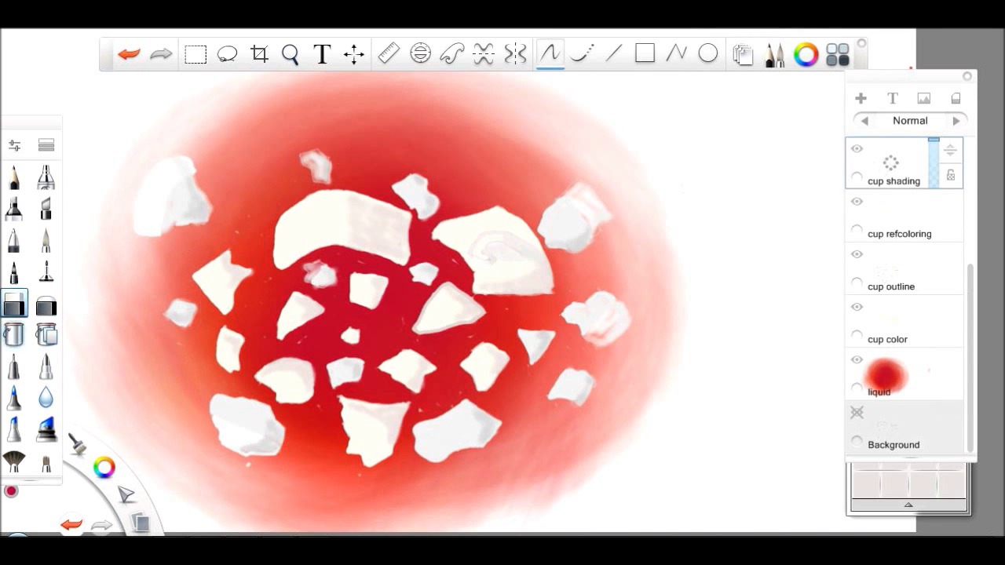
pyautogui.click(46, 398)
pyautogui.click(13, 241)
pyautogui.click(14, 304)
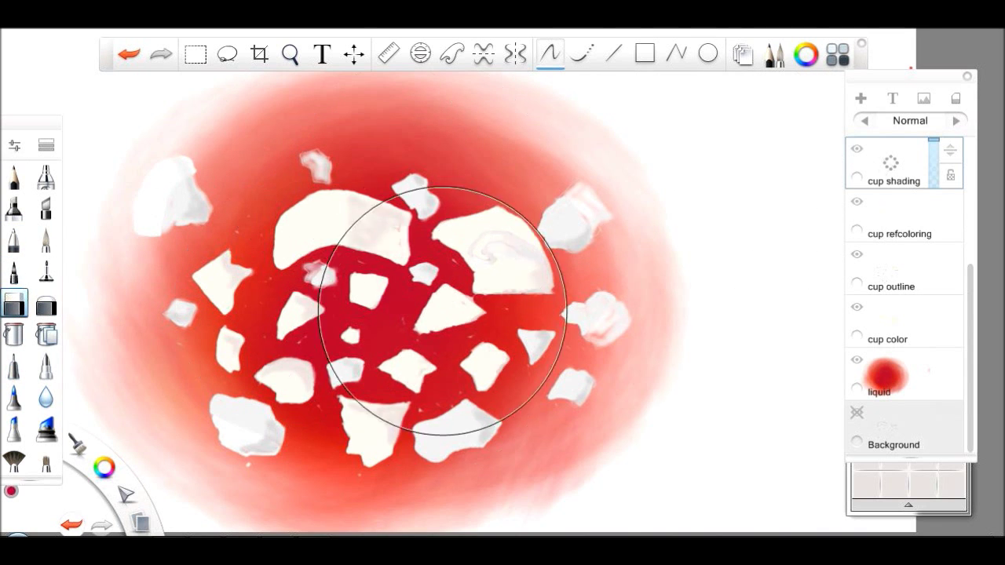
# Add two layers above cup shading and repaint the red-stained plate shards with light grays, RGB 234 and RGB 223
pyautogui.click(860, 99)
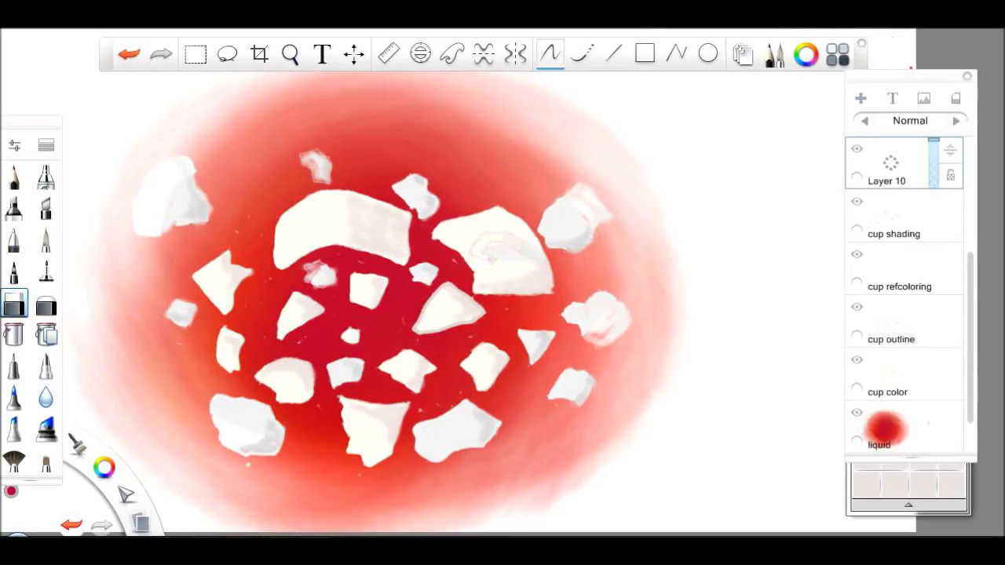
pyautogui.click(860, 98)
pyautogui.click(890, 321)
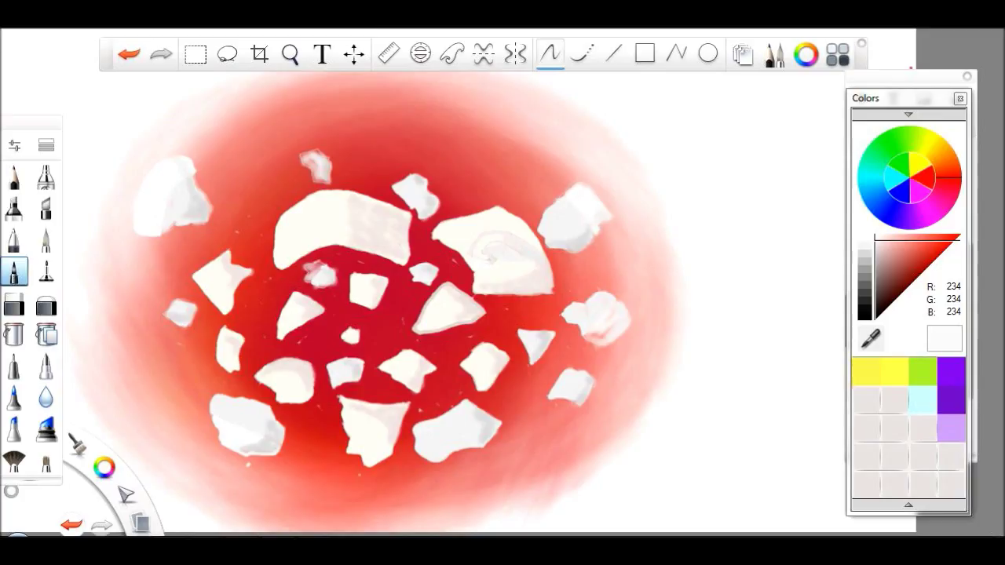
pyautogui.moveTo(876, 243); pyautogui.dragTo(876, 245)
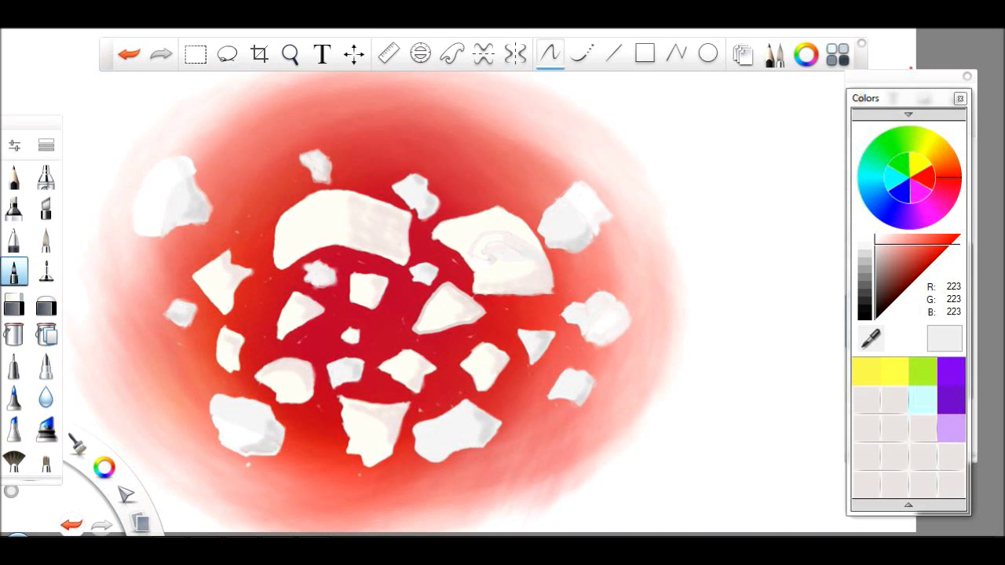
# Erase the blurred fringe around the small gray shard below the large cup piece, working through the upper cup color and plate shading layers
pyautogui.click(290, 54)
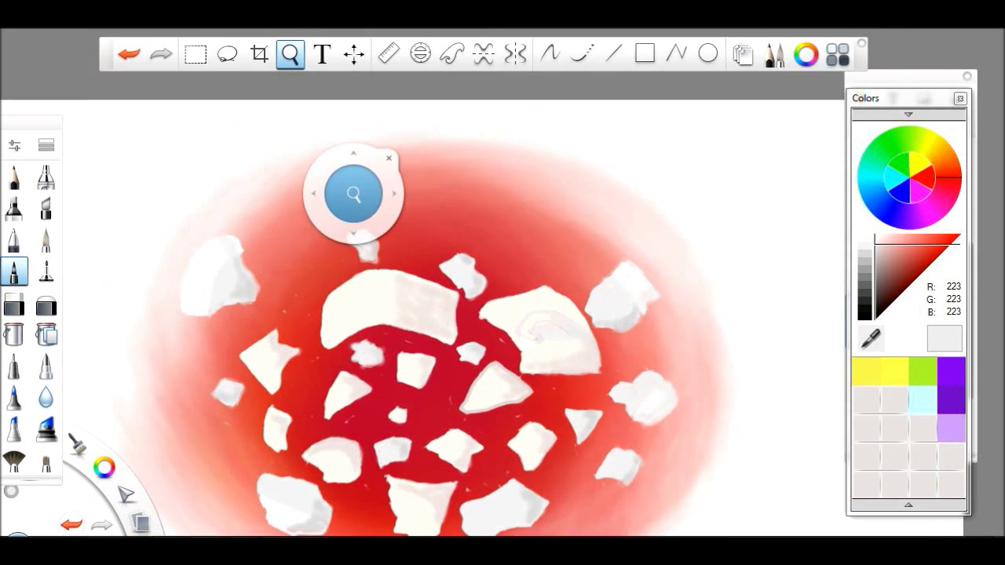
pyautogui.moveTo(348, 195); pyautogui.dragTo(358, 240)
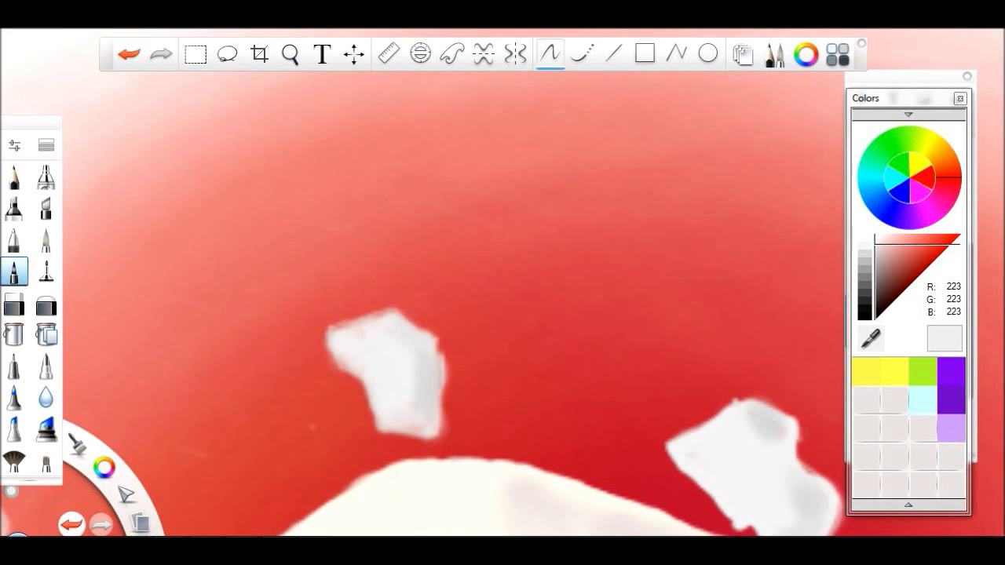
pyautogui.click(289, 53)
pyautogui.moveTo(338, 228); pyautogui.dragTo(306, 184)
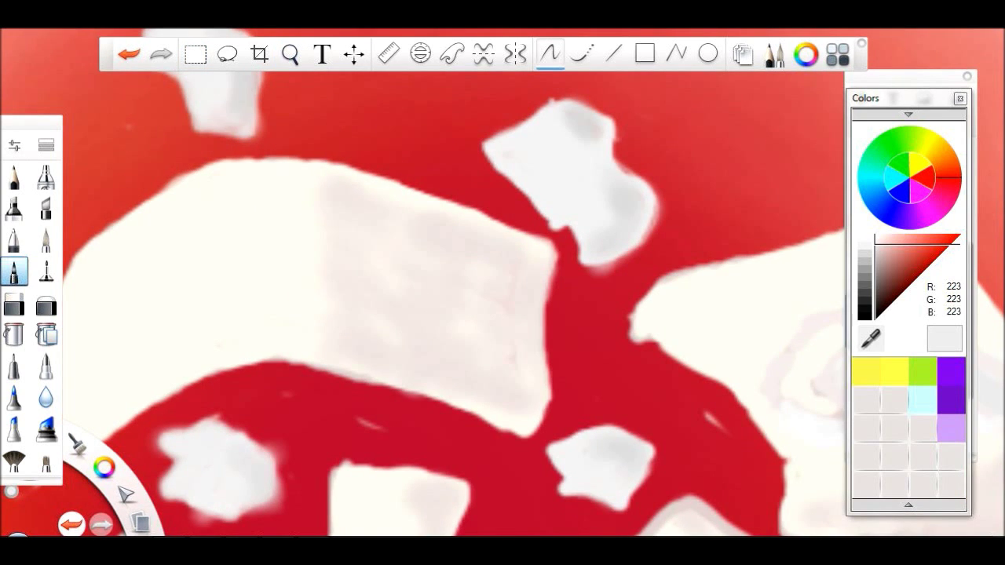
pyautogui.click(290, 53)
pyautogui.moveTo(434, 212); pyautogui.dragTo(434, 190)
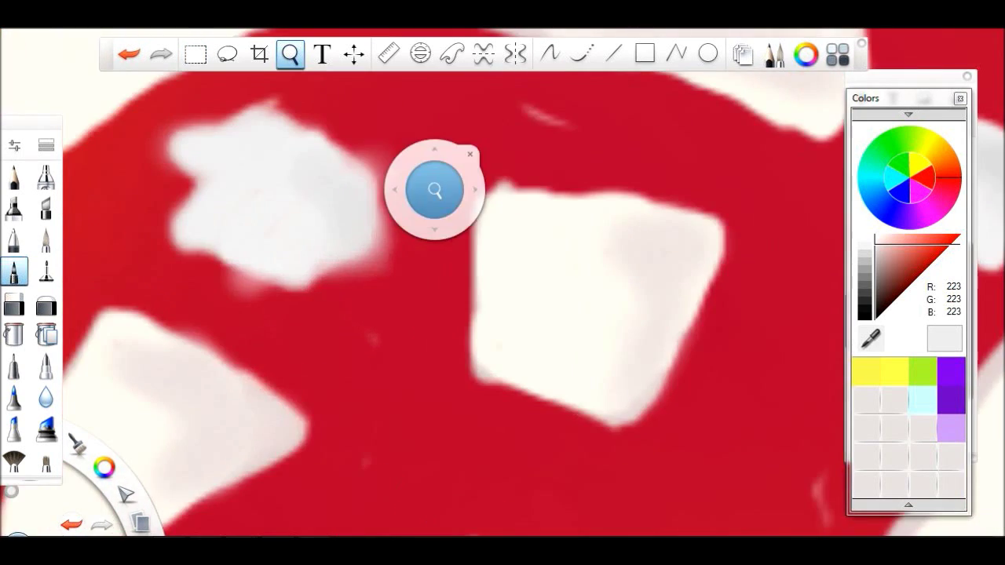
pyautogui.press('e')
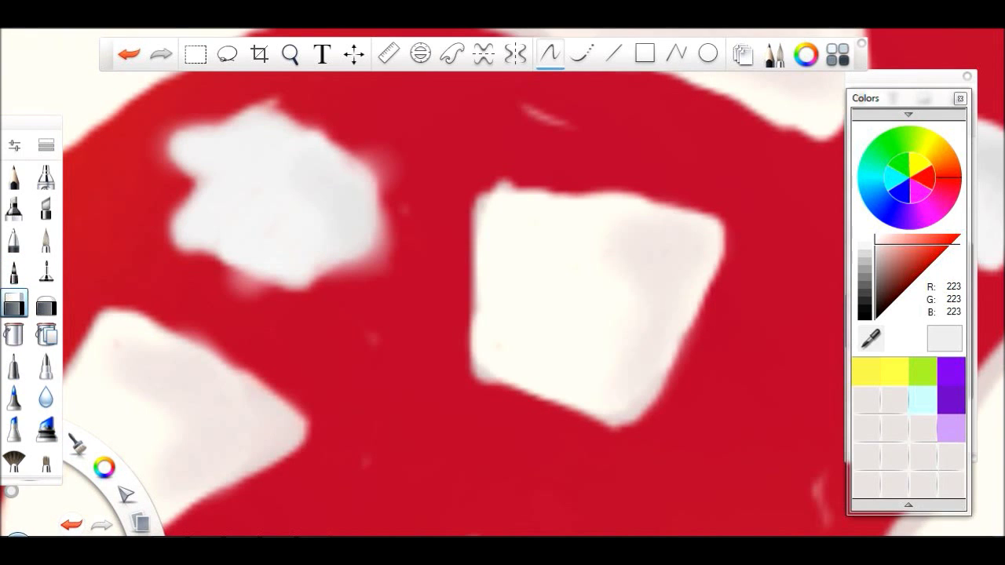
pyautogui.hotkey('ctrl', 'l')
pyautogui.hotkey('ctrl', 'b')
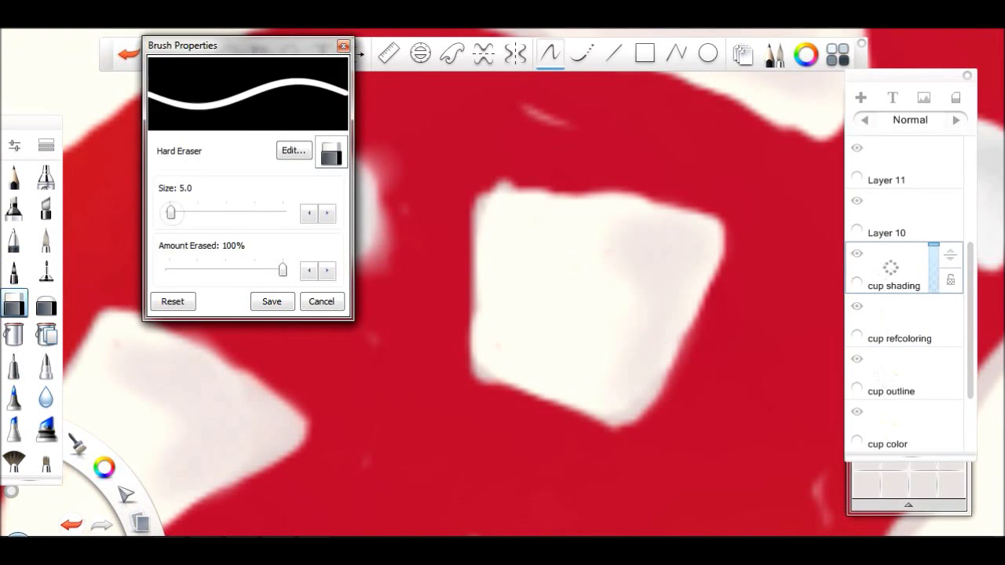
pyautogui.click(321, 302)
pyautogui.press('Down')
pyautogui.press('Down')
pyautogui.press('Down')
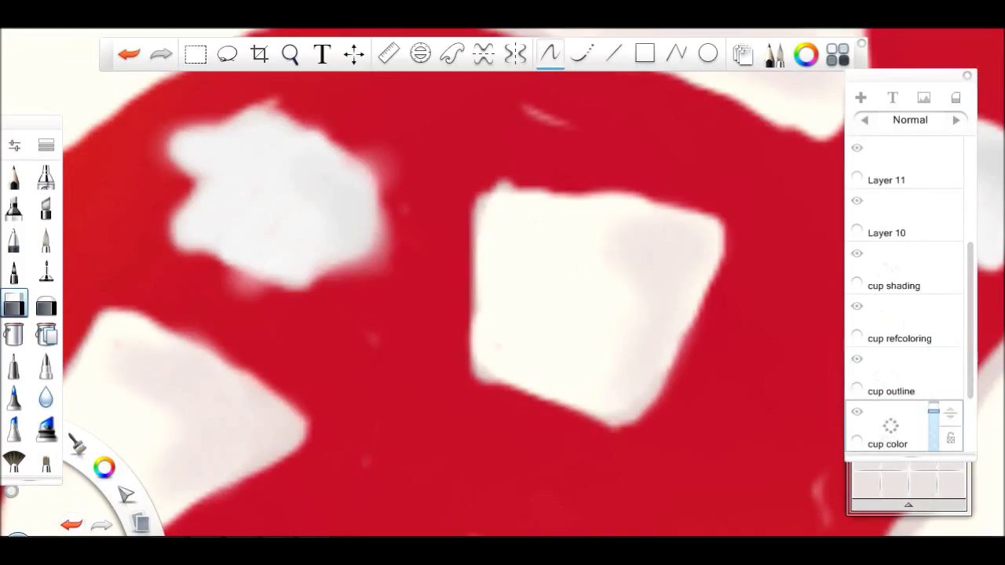
pyautogui.moveTo(886, 428); pyautogui.dragTo(887, 269)
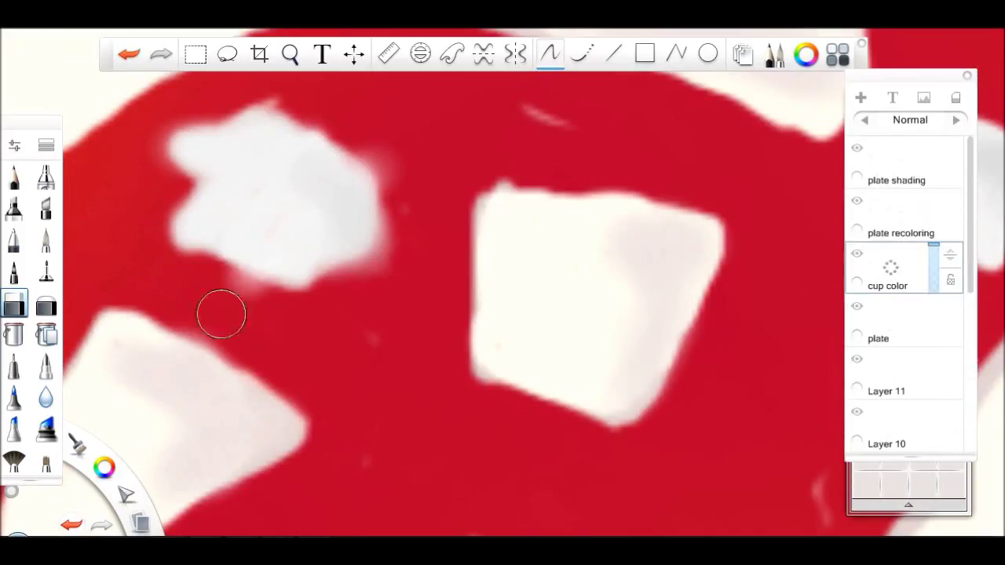
pyautogui.press('Up')
pyautogui.press('Up')
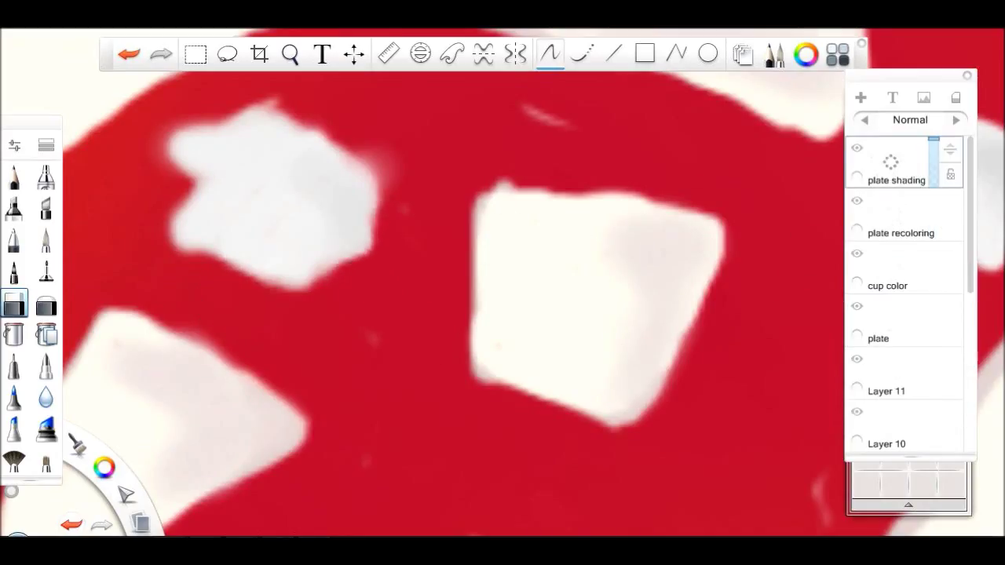
pyautogui.scroll(-5, 502, 282)
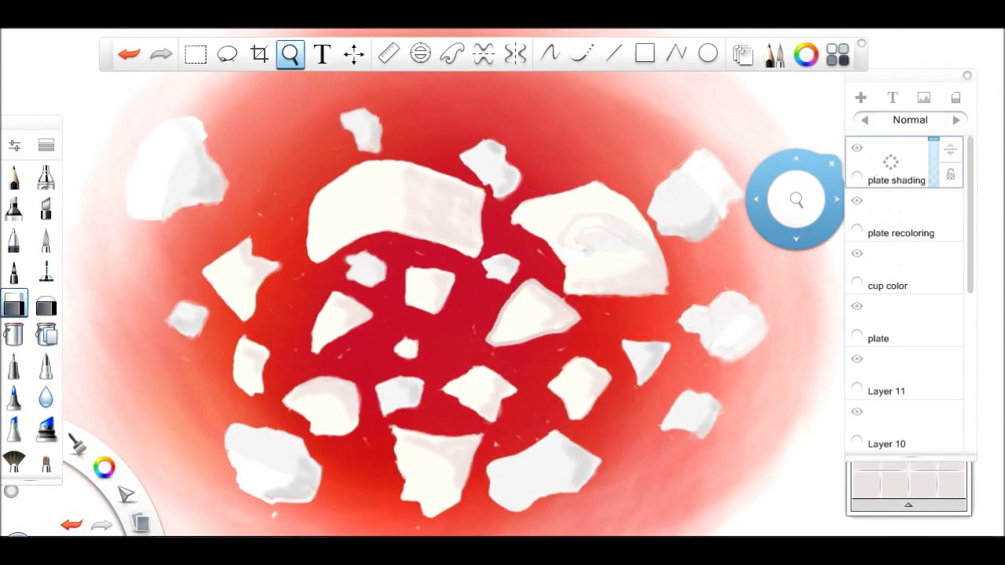
# Replace the two blank layers above cup shading with one new layer named "cup design"
pyautogui.click(887, 377)
pyautogui.click(860, 97)
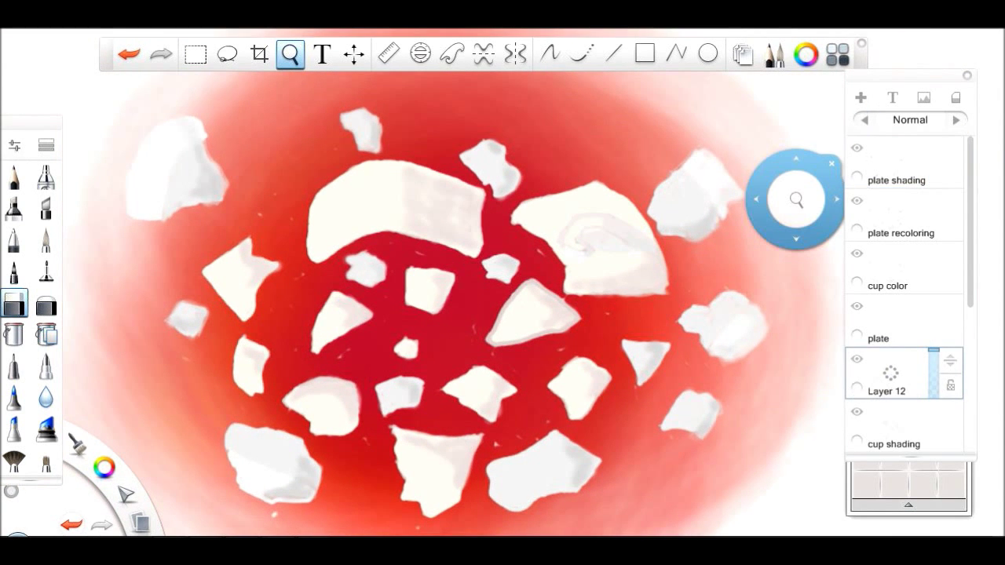
pyautogui.doubleClick(887, 391)
pyautogui.write('cup design')
pyautogui.press('Return')
# Pencil olive scrollwork (RGB 158, 155, 65) along the large curved cup shard's upper edge, from its crest toward the shaded right half
pyautogui.moveTo(435, 215); pyautogui.dragTo(414, 78)
pyautogui.moveTo(628, 215); pyautogui.dragTo(689, 197)
pyautogui.click(13, 270)
pyautogui.click(931, 138)
pyautogui.moveTo(875, 246)
pyautogui.mouseDown()
pyautogui.moveTo(901, 275)
pyautogui.moveTo(905, 267)
pyautogui.mouseUp()
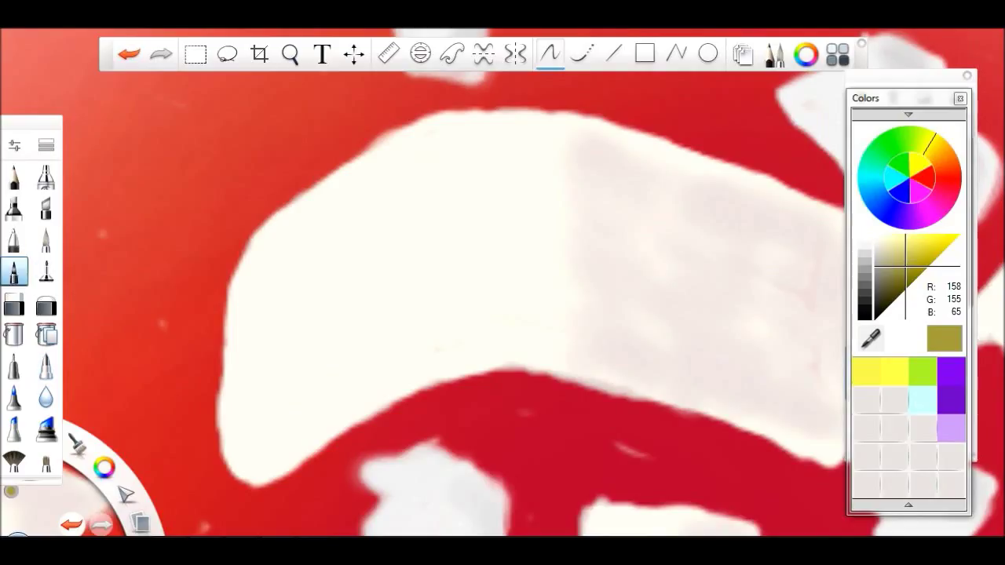
pyautogui.click(13, 177)
pyautogui.moveTo(420, 165); pyautogui.dragTo(441, 200)
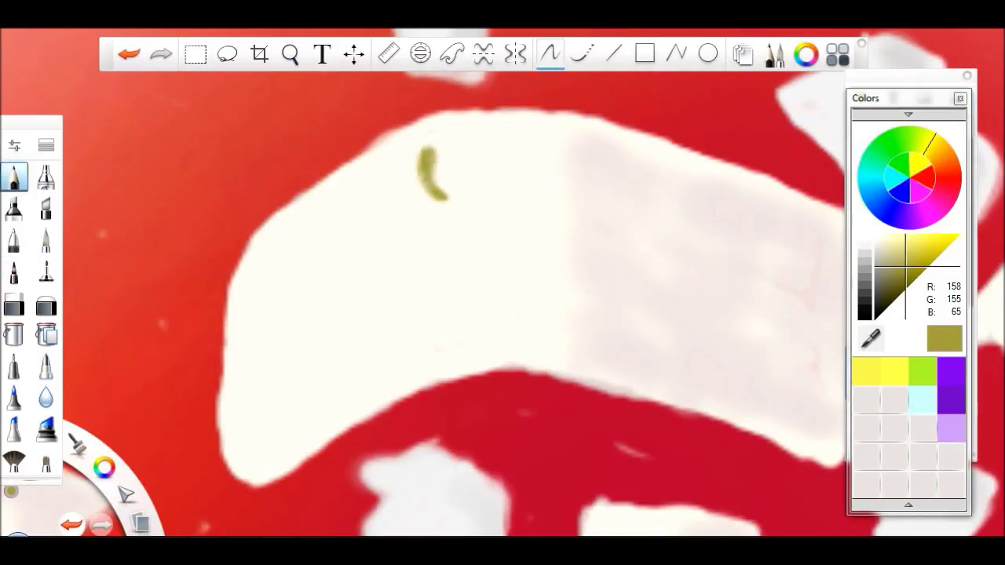
pyautogui.moveTo(416, 149)
pyautogui.mouseDown()
pyautogui.moveTo(445, 196)
pyautogui.moveTo(526, 156)
pyautogui.moveTo(553, 174)
pyautogui.moveTo(550, 187)
pyautogui.moveTo(579, 196)
pyautogui.mouseUp()
pyautogui.moveTo(606, 147)
pyautogui.mouseDown()
pyautogui.moveTo(613, 177)
pyautogui.moveTo(650, 174)
pyautogui.moveTo(655, 218)
pyautogui.moveTo(640, 218)
pyautogui.moveTo(730, 182)
pyautogui.mouseUp()
pyautogui.moveTo(716, 186); pyautogui.dragTo(711, 215)
# Continue the olive vine with curls and leaves along the large curved shard's upper-left edge
pyautogui.moveTo(430, 194)
pyautogui.mouseDown()
pyautogui.moveTo(381, 237)
pyautogui.moveTo(368, 222)
pyautogui.mouseUp()
pyautogui.moveTo(274, 259); pyautogui.dragTo(294, 222)
pyautogui.moveTo(360, 214); pyautogui.dragTo(350, 262)
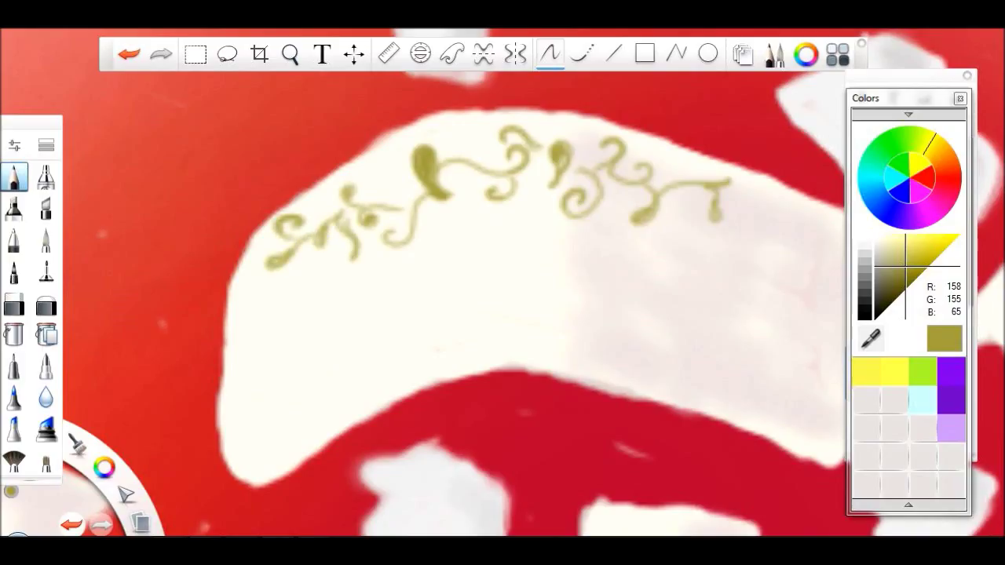
# Thicken the vine's teardrop leaves and extend the curls to both ends of the large curved shard
pyautogui.moveTo(573, 144); pyautogui.dragTo(556, 184)
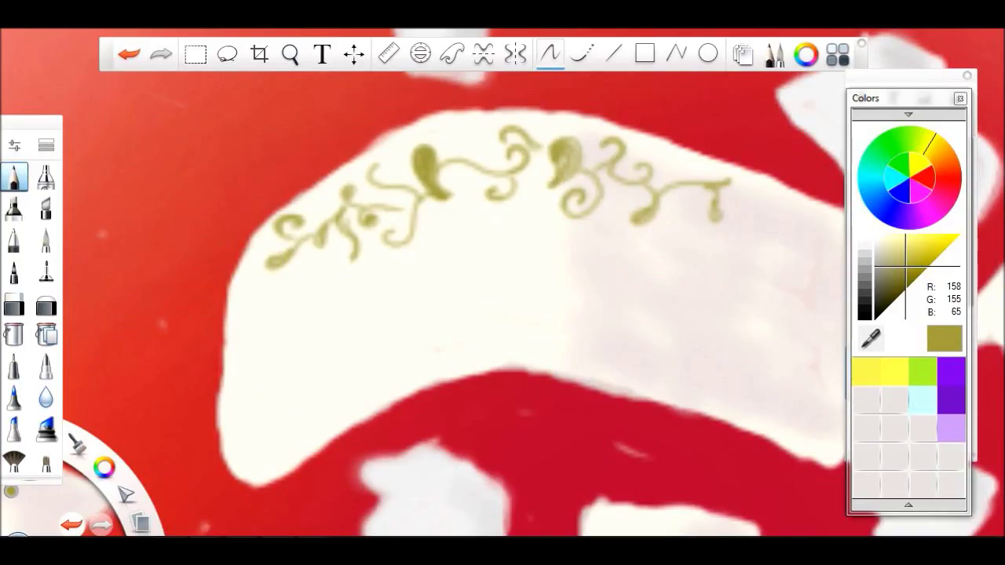
pyautogui.moveTo(722, 192)
pyautogui.mouseDown()
pyautogui.moveTo(711, 224)
pyautogui.moveTo(772, 196)
pyautogui.moveTo(801, 252)
pyautogui.mouseUp()
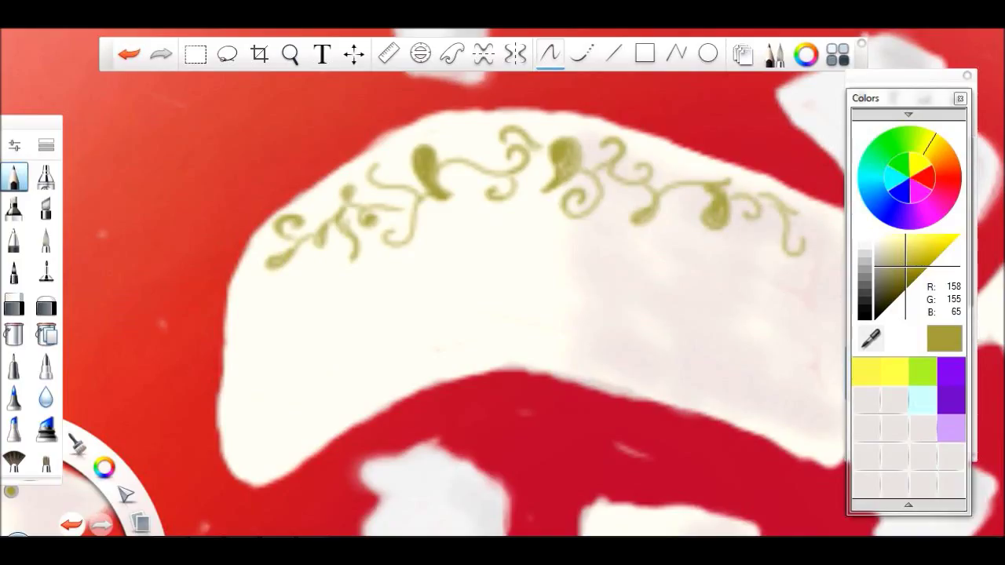
pyautogui.moveTo(284, 264); pyautogui.dragTo(262, 290)
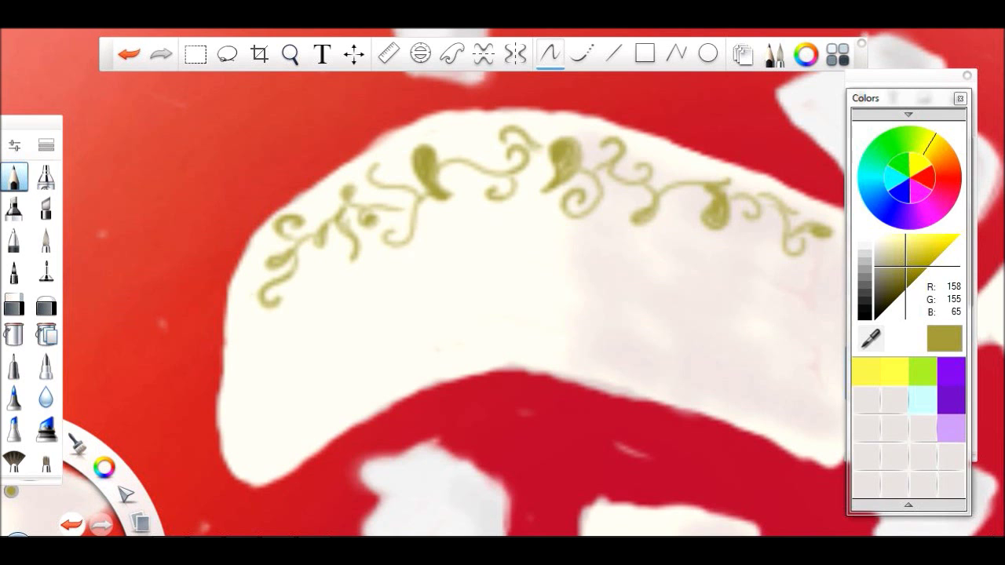
pyautogui.moveTo(297, 267); pyautogui.dragTo(309, 288)
pyautogui.moveTo(442, 121); pyautogui.dragTo(221, 200)
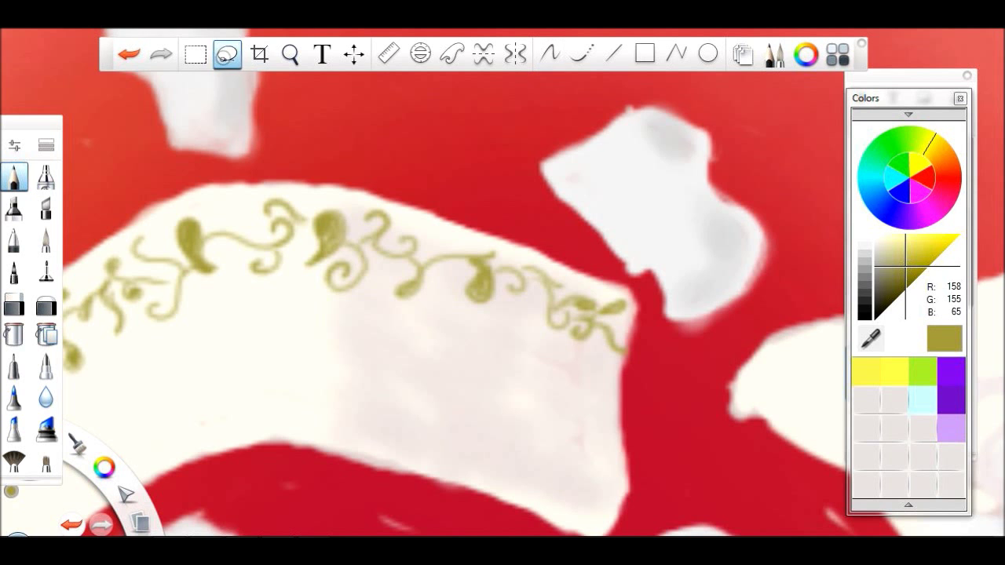
# Draw an olive vine with leaves and a curl along the inner left edge of the handle shard, starting from its left tip
pyautogui.click(291, 53)
pyautogui.moveTo(287, 63)
pyautogui.mouseDown()
pyautogui.moveTo(296, 306)
pyautogui.moveTo(296, 235)
pyautogui.mouseUp()
pyautogui.moveTo(125, 270)
pyautogui.mouseDown()
pyautogui.moveTo(161, 268)
pyautogui.moveTo(165, 242)
pyautogui.moveTo(216, 310)
pyautogui.mouseUp()
pyautogui.moveTo(208, 275)
pyautogui.mouseDown()
pyautogui.moveTo(184, 317)
pyautogui.moveTo(190, 332)
pyautogui.moveTo(211, 309)
pyautogui.moveTo(273, 357)
pyautogui.mouseUp()
pyautogui.moveTo(149, 263)
pyautogui.mouseDown()
pyautogui.moveTo(86, 250)
pyautogui.moveTo(147, 262)
pyautogui.mouseUp()
pyautogui.moveTo(271, 344); pyautogui.dragTo(321, 428)
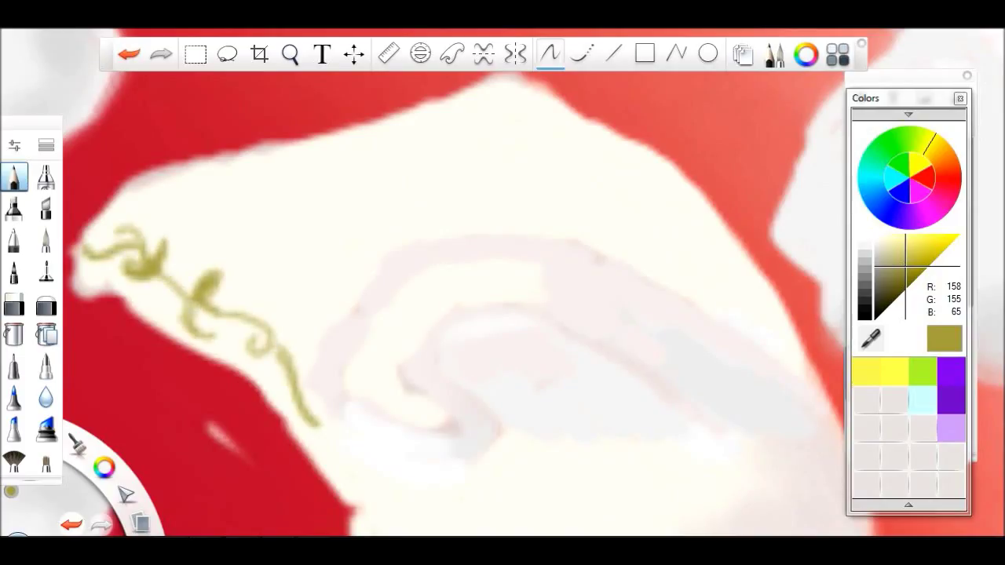
# Extend the handle shard's vine down past the handle to its lower edge with more stems and filled leaves
pyautogui.moveTo(304, 375); pyautogui.dragTo(370, 439)
pyautogui.moveTo(328, 404); pyautogui.dragTo(345, 471)
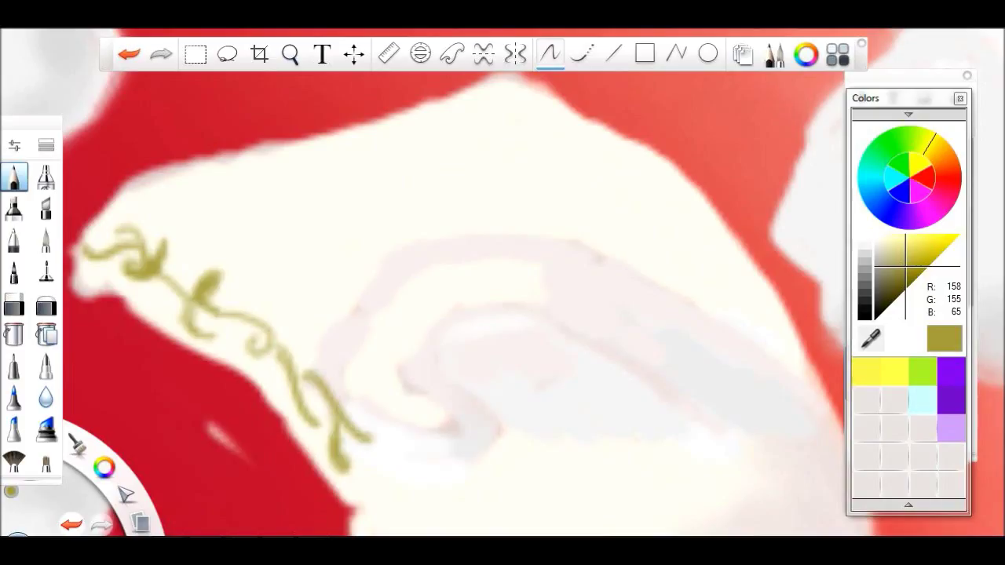
pyautogui.moveTo(349, 463)
pyautogui.mouseDown()
pyautogui.moveTo(432, 470)
pyautogui.moveTo(438, 527)
pyautogui.mouseUp()
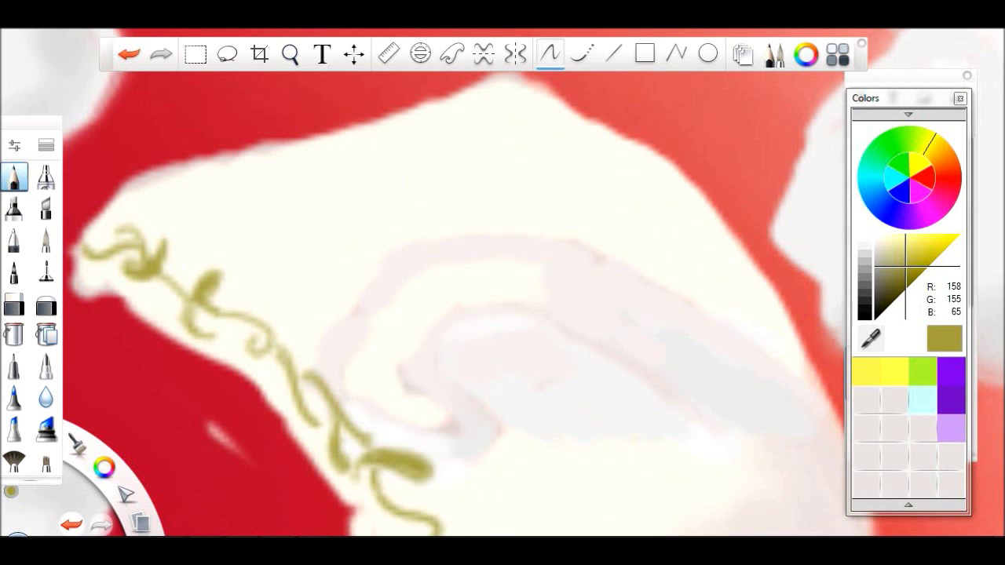
pyautogui.moveTo(298, 346); pyautogui.dragTo(346, 373)
pyautogui.moveTo(502, 392)
pyautogui.mouseDown()
pyautogui.moveTo(471, 282)
pyautogui.moveTo(487, 165)
pyautogui.mouseUp()
pyautogui.moveTo(389, 283); pyautogui.dragTo(357, 353)
pyautogui.moveTo(453, 324); pyautogui.dragTo(373, 393)
pyautogui.moveTo(408, 345); pyautogui.dragTo(376, 389)
# Draw the first olive stems and curls at the upper-right corner of the bottom cup shard
pyautogui.press('space')
pyautogui.moveTo(213, 201); pyautogui.dragTo(200, 218)
pyautogui.press('space')
pyautogui.moveTo(441, 197); pyautogui.dragTo(395, 173)
pyautogui.moveTo(519, 240); pyautogui.dragTo(601, 235)
pyautogui.moveTo(579, 250); pyautogui.dragTo(588, 281)
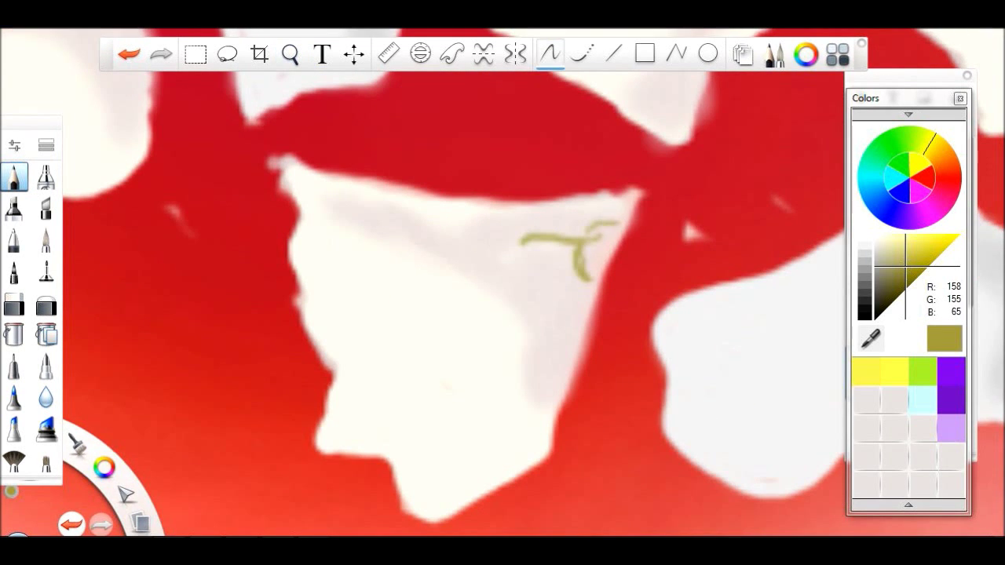
pyautogui.moveTo(526, 240)
pyautogui.mouseDown()
pyautogui.moveTo(528, 277)
pyautogui.moveTo(552, 274)
pyautogui.mouseUp()
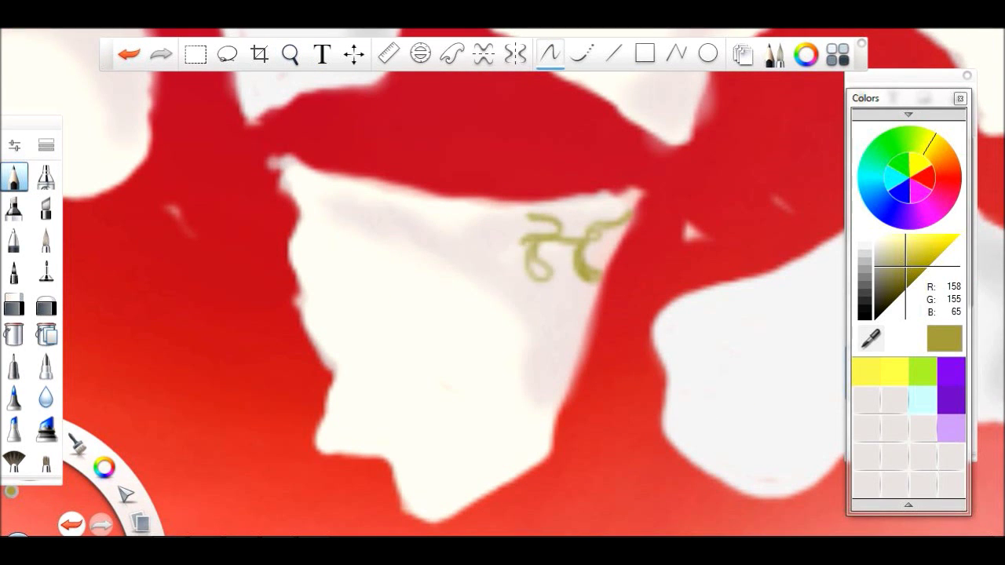
# Continue the olive vine with curls and leaves along the bottom shard's upper edge to its left side
pyautogui.moveTo(527, 237); pyautogui.dragTo(458, 279)
pyautogui.moveTo(480, 244)
pyautogui.mouseDown()
pyautogui.moveTo(468, 208)
pyautogui.moveTo(467, 251)
pyautogui.moveTo(409, 229)
pyautogui.moveTo(376, 237)
pyautogui.mouseUp()
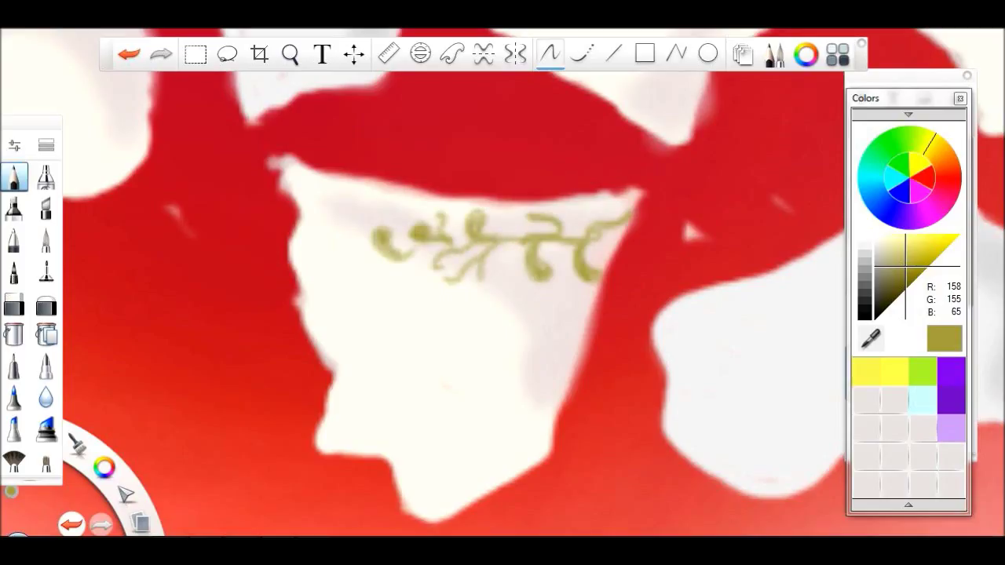
pyautogui.moveTo(421, 212)
pyautogui.mouseDown()
pyautogui.moveTo(354, 224)
pyautogui.moveTo(319, 244)
pyautogui.mouseUp()
pyautogui.click(289, 53)
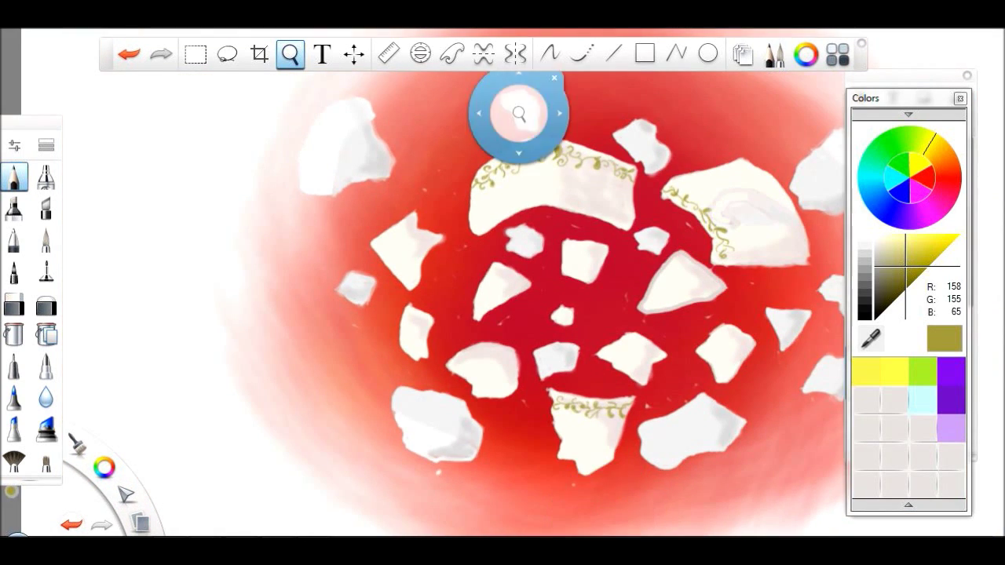
pyautogui.scroll(10, 601, 514)
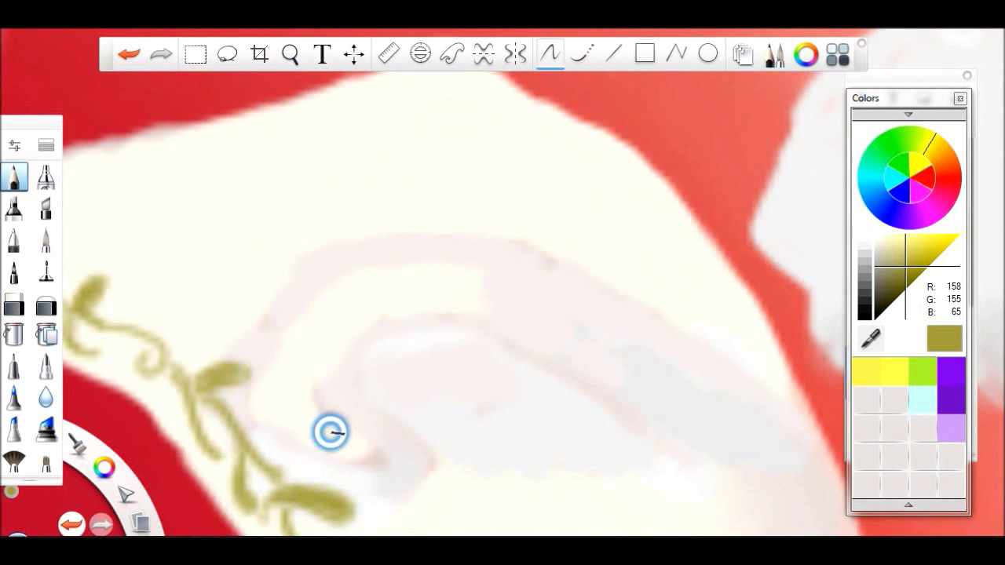
# Outline the cup handle on the handle shard with a pair of curved olive lines joined by a rounded hook
pyautogui.moveTo(331, 432)
pyautogui.mouseDown()
pyautogui.moveTo(261, 350)
pyautogui.moveTo(384, 265)
pyautogui.moveTo(529, 281)
pyautogui.moveTo(759, 416)
pyautogui.moveTo(353, 331)
pyautogui.moveTo(500, 329)
pyautogui.moveTo(671, 474)
pyautogui.mouseUp()
pyautogui.click(290, 54)
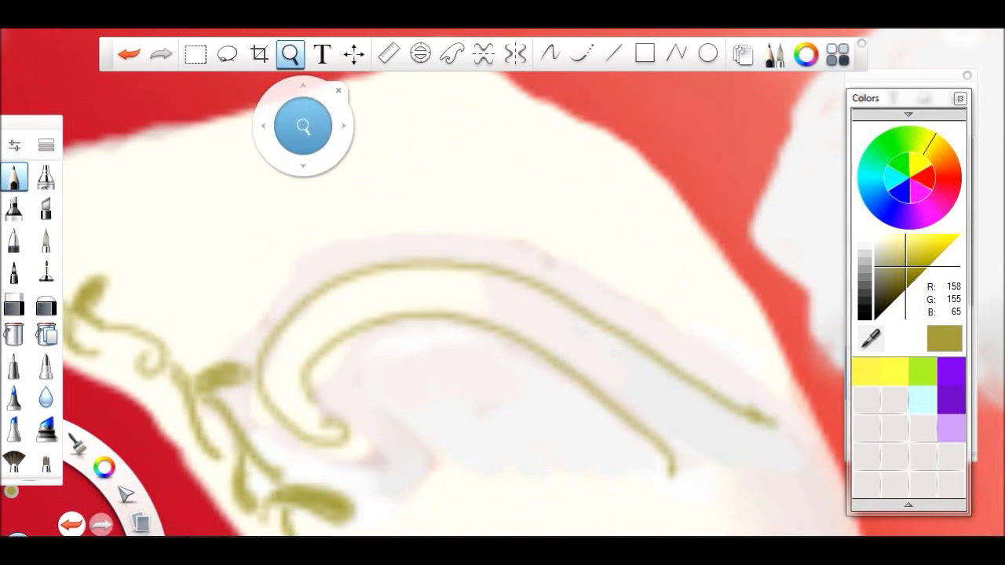
pyautogui.scroll(-10, 305, 126)
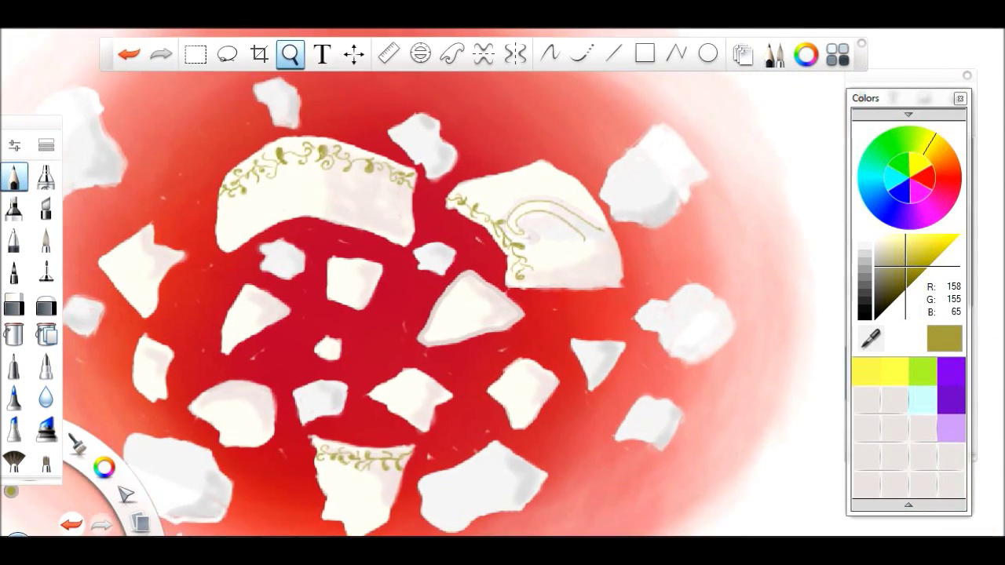
# Add a new layer named "plate design"
pyautogui.moveTo(366, 236); pyautogui.dragTo(633, 168)
pyautogui.hotkey('ctrl', 'l')
pyautogui.hotkey('ctrl', 'shift', 'n')
pyautogui.doubleClick(886, 169)
pyautogui.write('plate design')
pyautogui.press('Num_Lock')
pyautogui.press('Return')
# Draw an olive vine with curls and leaves along the outer edge of the upper-left plate shard
pyautogui.moveTo(306, 391); pyautogui.dragTo(341, 433)
pyautogui.moveTo(255, 425); pyautogui.dragTo(313, 408)
pyautogui.moveTo(299, 361)
pyautogui.mouseDown()
pyautogui.moveTo(300, 390)
pyautogui.moveTo(318, 334)
pyautogui.moveTo(256, 272)
pyautogui.mouseUp()
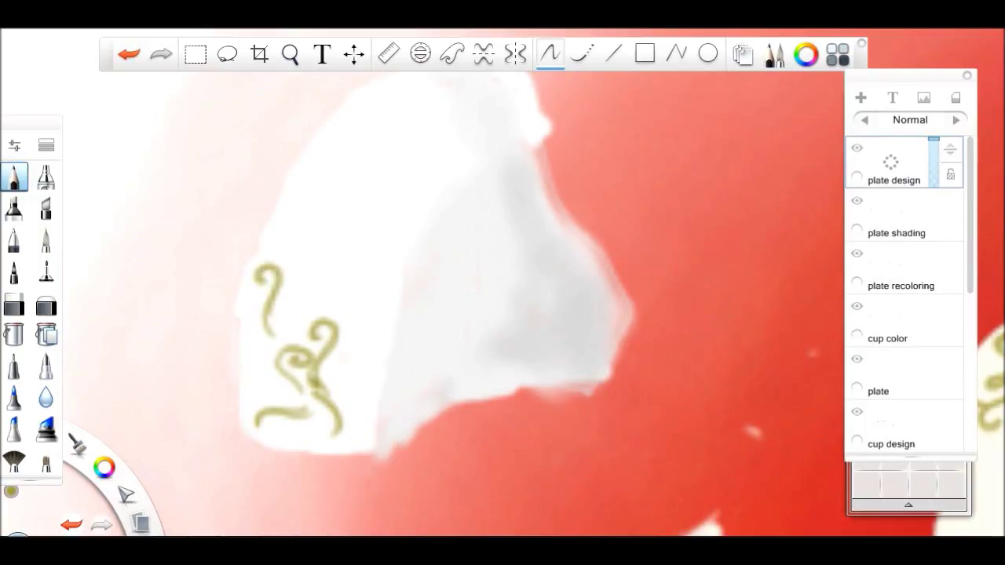
pyautogui.moveTo(265, 325)
pyautogui.mouseDown()
pyautogui.moveTo(317, 289)
pyautogui.moveTo(292, 306)
pyautogui.mouseUp()
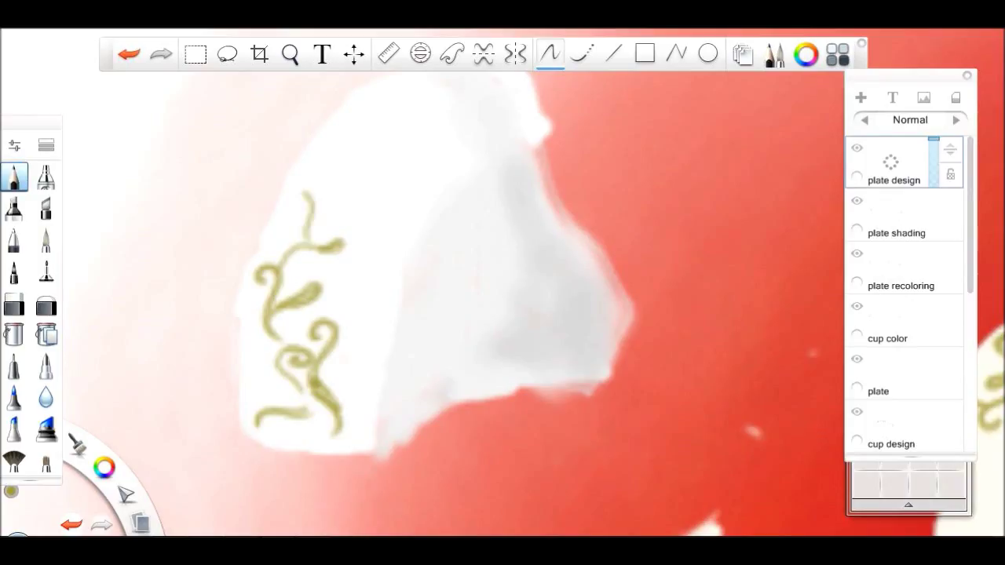
pyautogui.moveTo(346, 188)
pyautogui.mouseDown()
pyautogui.moveTo(347, 177)
pyautogui.moveTo(413, 162)
pyautogui.moveTo(404, 175)
pyautogui.mouseUp()
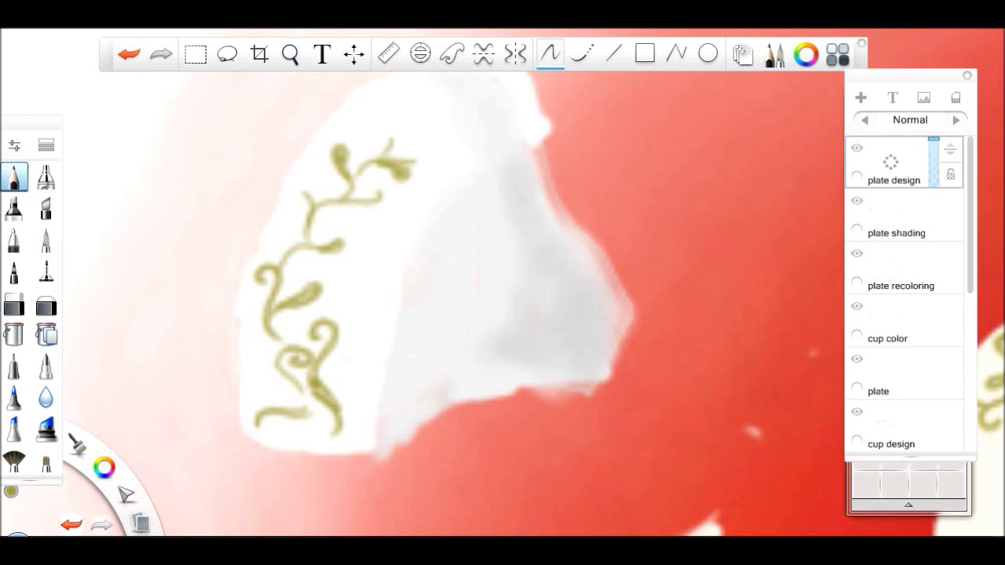
pyautogui.moveTo(290, 53); pyautogui.dragTo(195, 123)
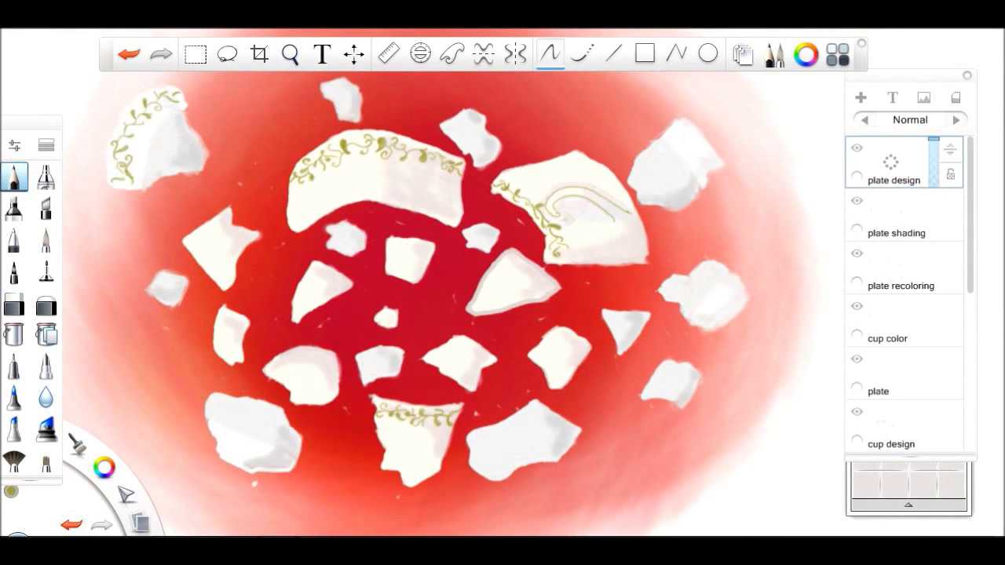
# Draw short olive stems, a curl and leaves along the outer edge of the upper-right plate shard
pyautogui.moveTo(291, 53); pyautogui.dragTo(473, 195)
pyautogui.moveTo(594, 406); pyautogui.dragTo(587, 453)
pyautogui.moveTo(532, 409)
pyautogui.mouseDown()
pyautogui.moveTo(570, 403)
pyautogui.moveTo(576, 359)
pyautogui.mouseUp()
pyautogui.moveTo(551, 367); pyautogui.dragTo(512, 376)
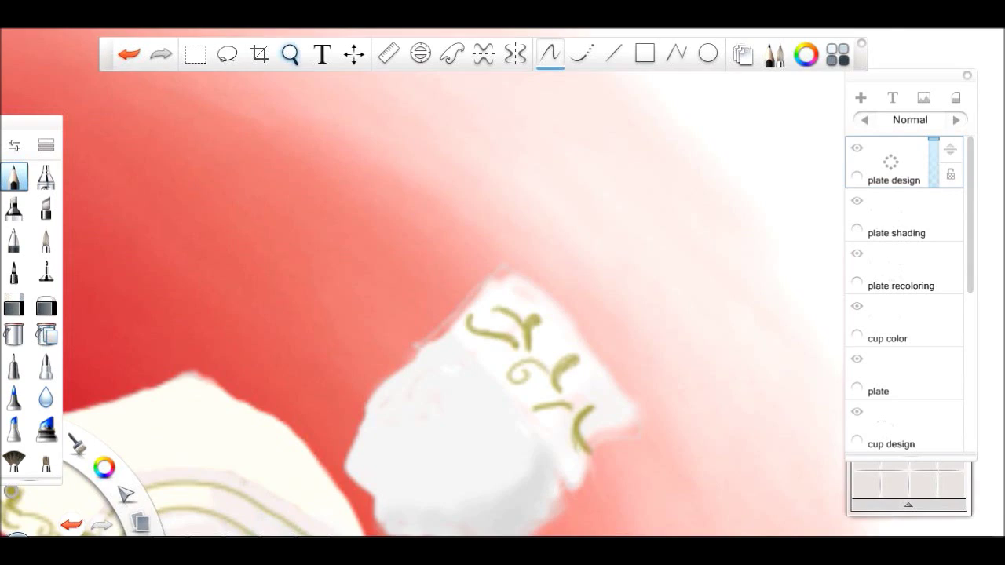
# Draw a small branching olive vine across the small lower-right plate shard
pyautogui.press('z')
pyautogui.moveTo(336, 228); pyautogui.dragTo(357, 116)
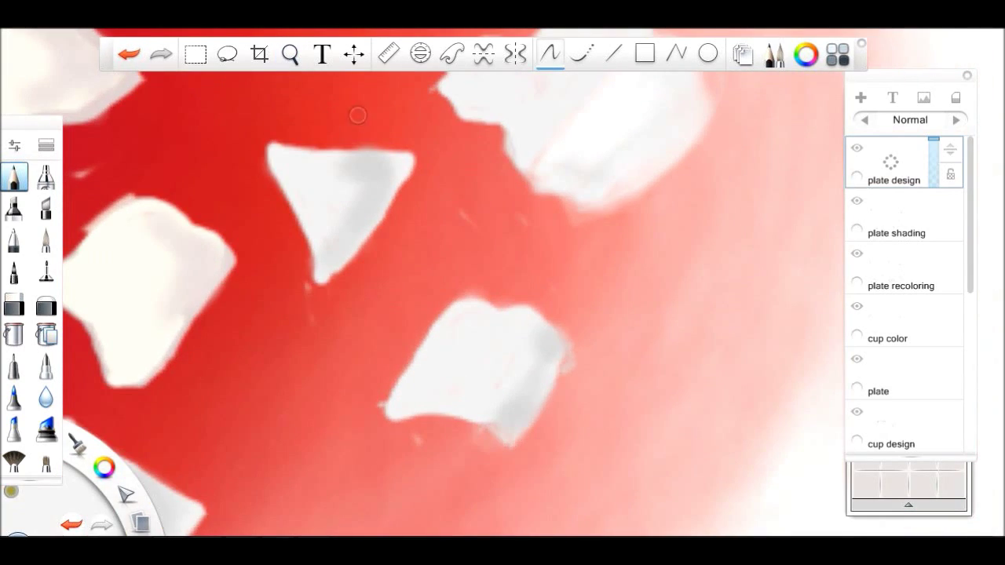
pyautogui.moveTo(457, 378); pyautogui.dragTo(495, 363)
pyautogui.moveTo(479, 339); pyautogui.dragTo(484, 369)
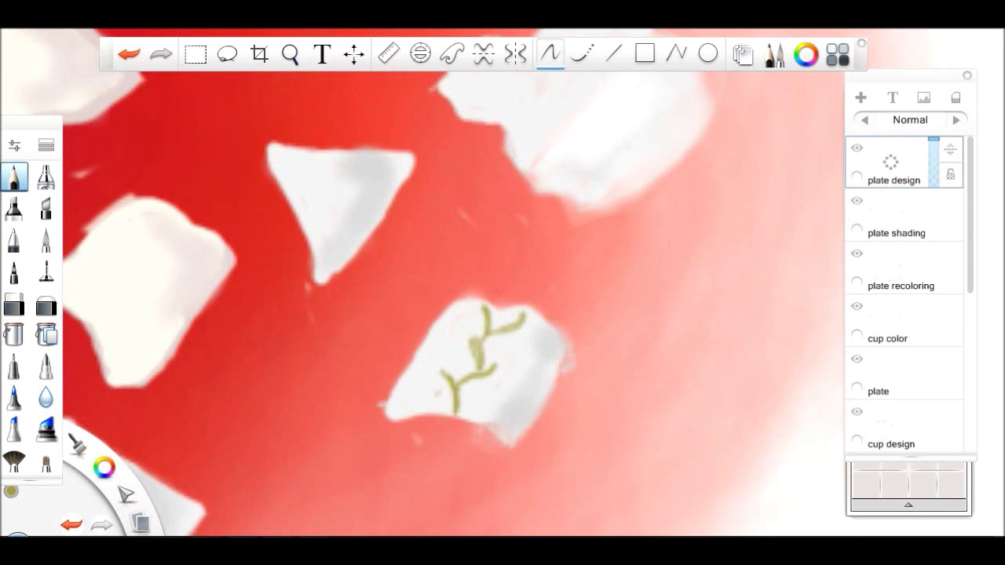
pyautogui.press('z')
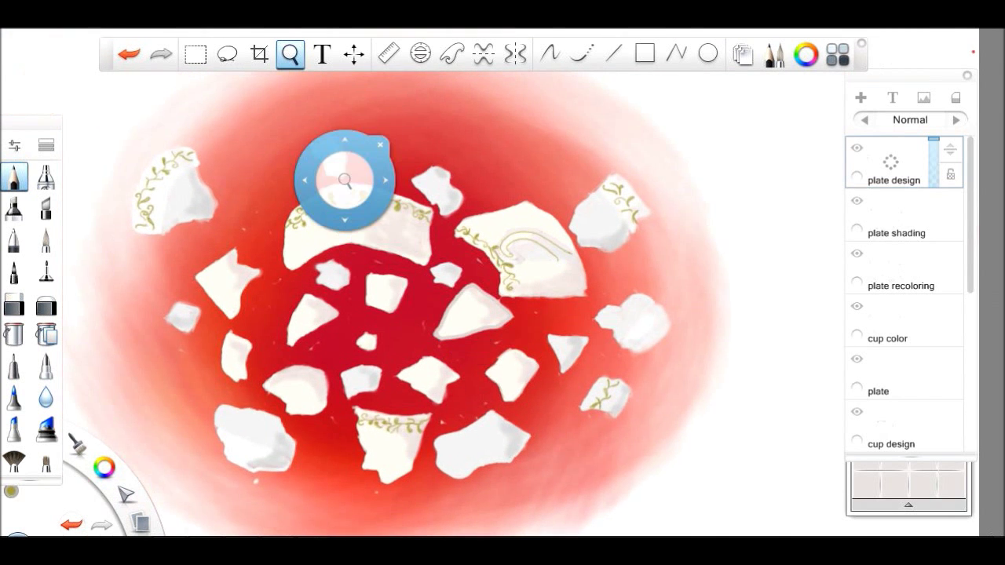
pyautogui.moveTo(336, 173); pyautogui.dragTo(375, 213)
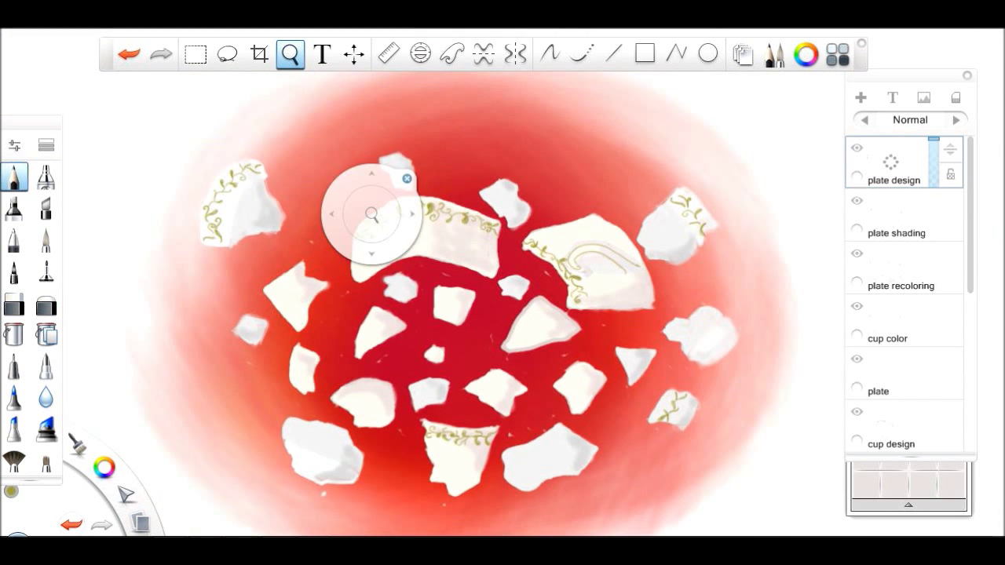
# Add a layer above the cup design layer and name it "second layer design"
pyautogui.click(860, 98)
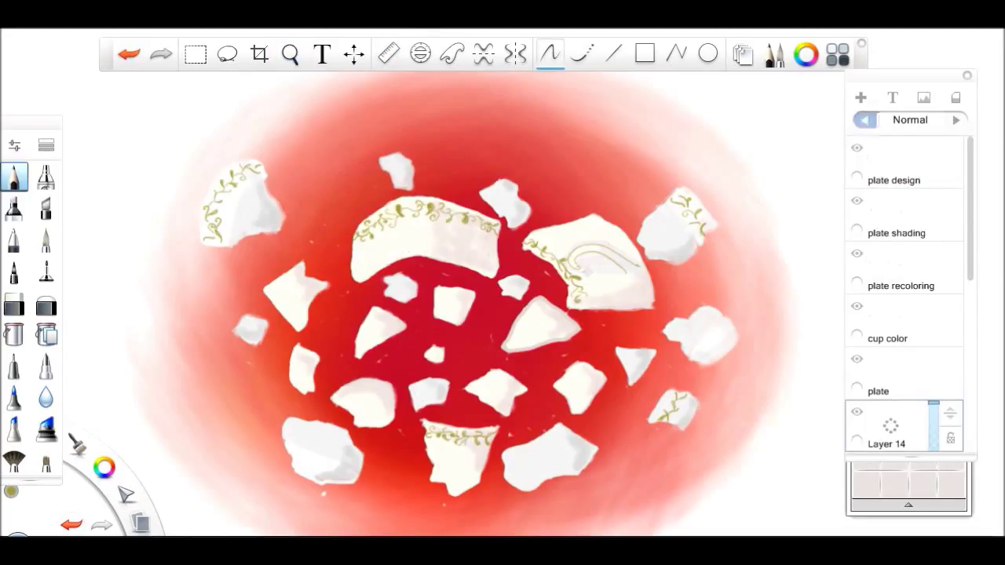
pyautogui.doubleClick(886, 428)
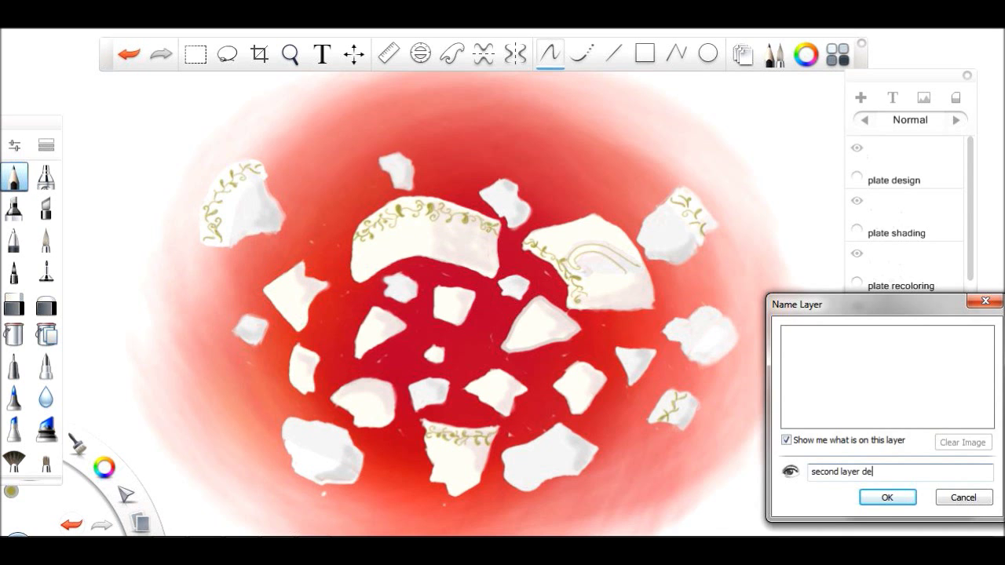
pyautogui.write('second layer design')
pyautogui.press('Return')
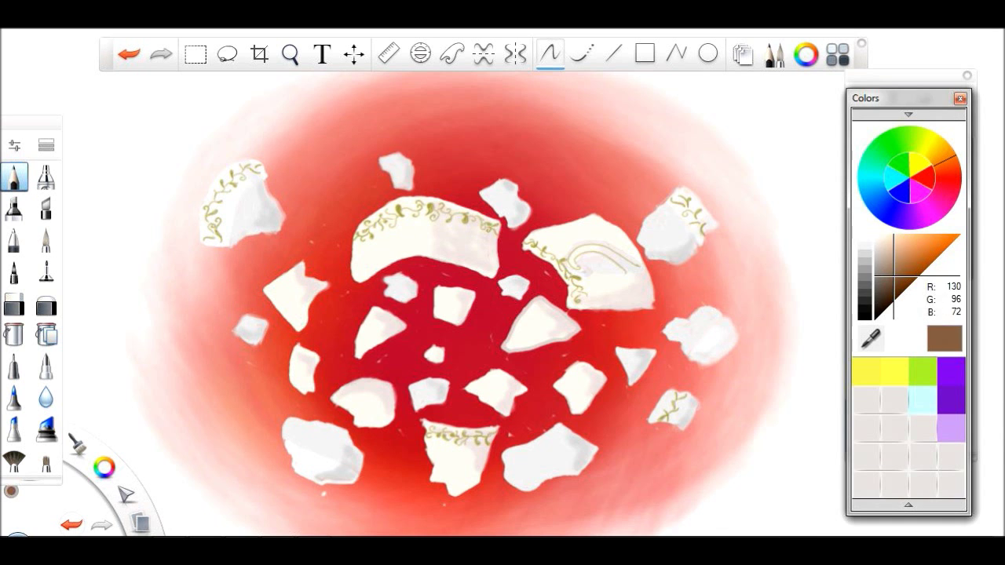
# Pick a taupe colour (RGB 151, 135, 116) and dot round accents around the left half of the large top cup shard's vine
pyautogui.hotkey('ctrl', 'space')
pyautogui.moveTo(511, 202); pyautogui.dragTo(399, 321)
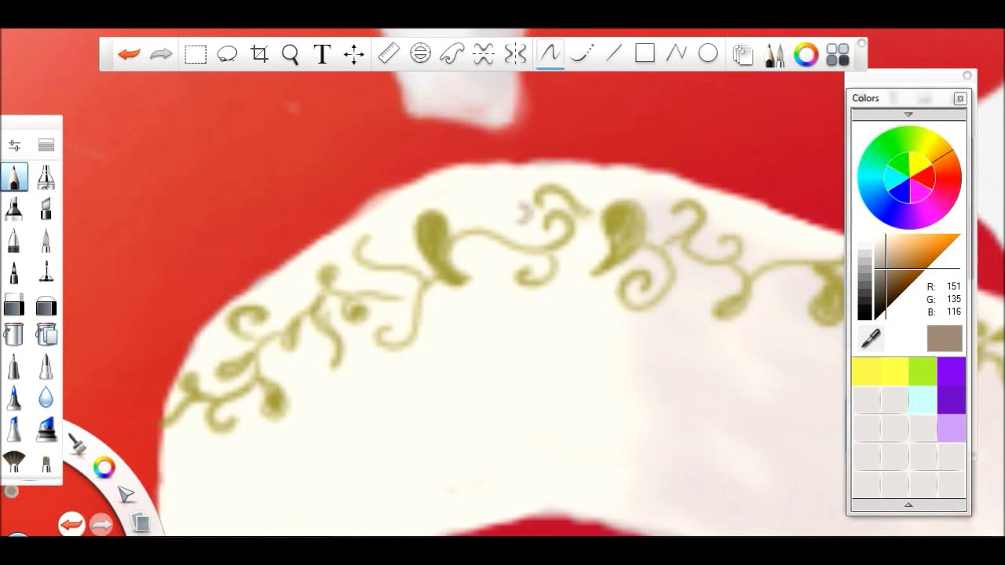
pyautogui.hotkey('ctrl', 'z')
pyautogui.moveTo(348, 124); pyautogui.dragTo(366, 190)
pyautogui.click(358, 275)
pyautogui.click(592, 322)
pyautogui.click(612, 146)
pyautogui.click(801, 216)
pyautogui.click(258, 508)
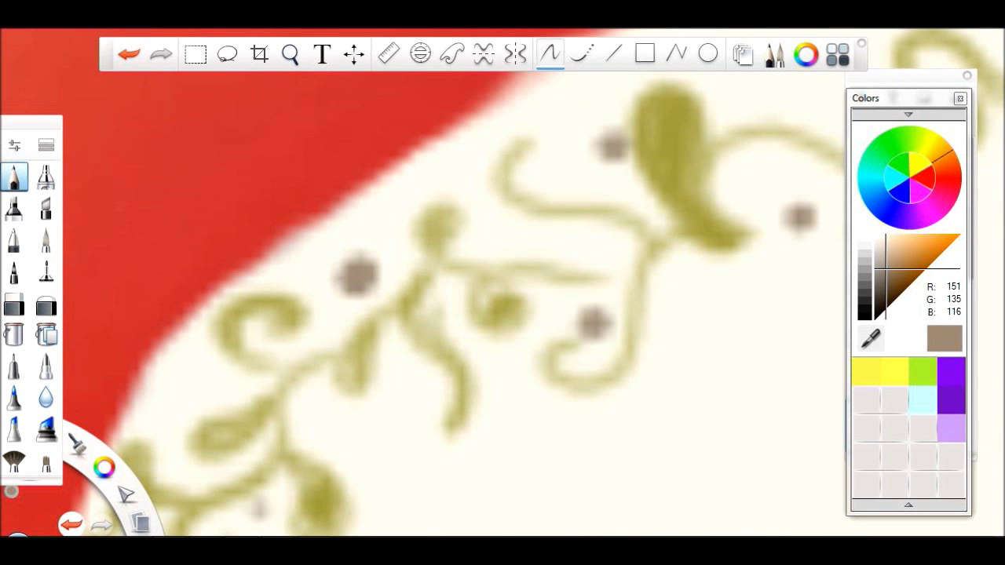
# Continue the taupe dots between the curls along the right half of the large top cup shard's vine
pyautogui.moveTo(481, 185); pyautogui.dragTo(129, 248)
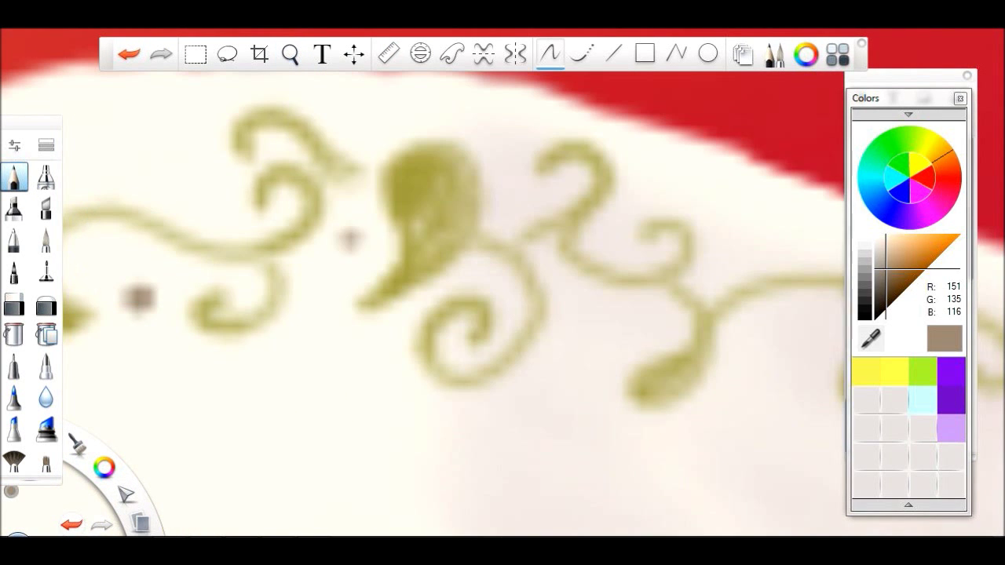
pyautogui.click(350, 238)
pyautogui.click(562, 360)
pyautogui.click(733, 276)
pyautogui.moveTo(345, 218); pyautogui.dragTo(307, 223)
pyautogui.click(469, 210)
pyautogui.click(625, 204)
pyautogui.click(626, 317)
pyautogui.click(744, 287)
pyautogui.click(537, 134)
# Dot taupe accents on both sides of the handle shard's vine, from its left tip down to its lower edge
pyautogui.press('space')
pyautogui.moveTo(274, 176); pyautogui.dragTo(521, 290)
pyautogui.scroll(3, 601, 329)
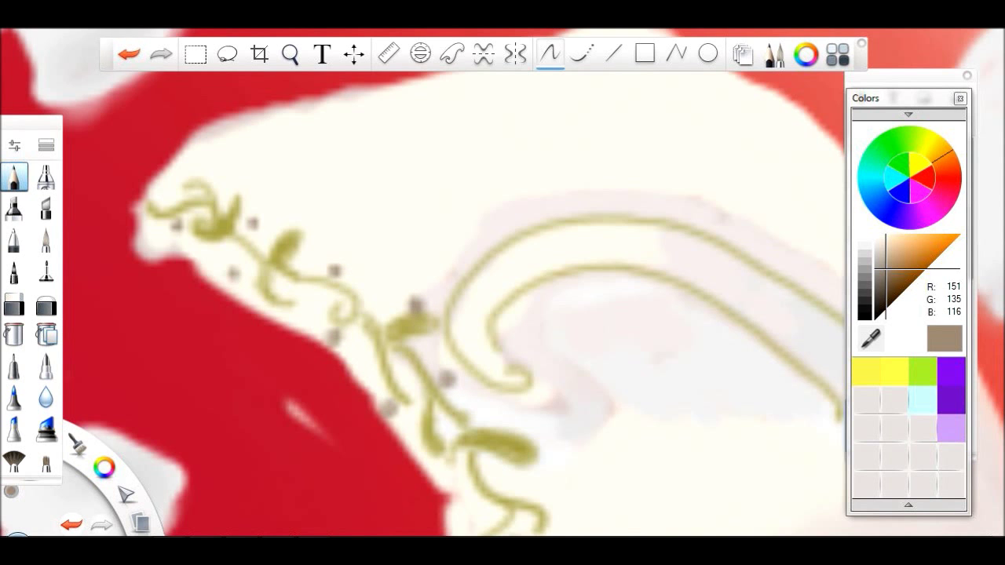
pyautogui.press('space')
pyautogui.moveTo(298, 207); pyautogui.dragTo(194, 15)
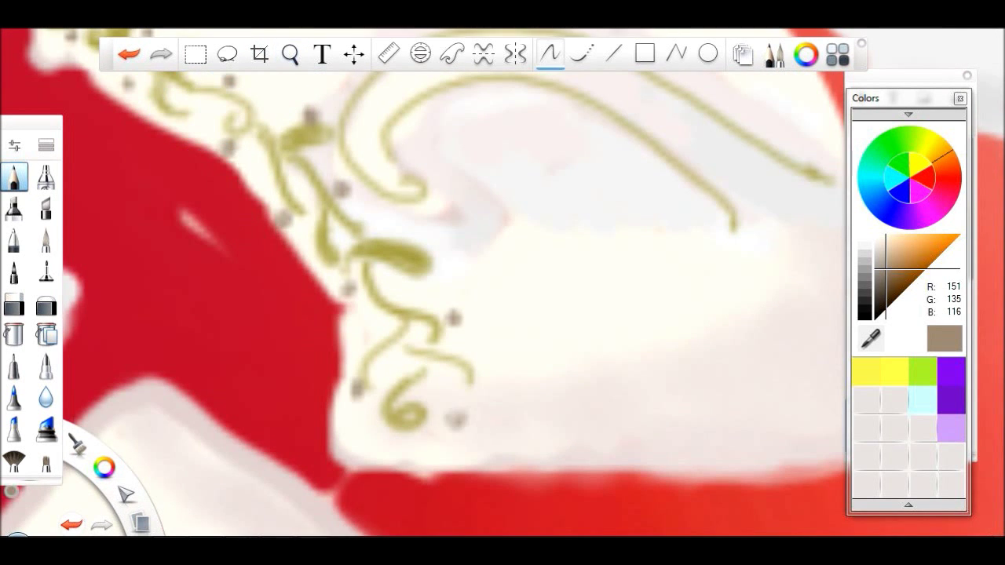
# Draw taupe decorative strokes inside the olive handle outline, undoing and redrawing the unsatisfactory ones
pyautogui.press('space')
pyautogui.moveTo(503, 282); pyautogui.dragTo(337, 428)
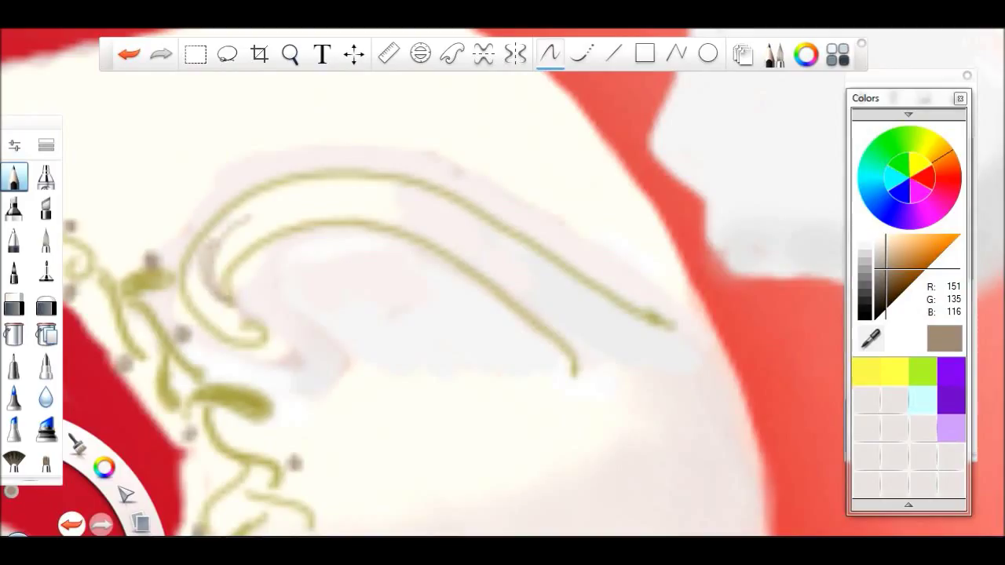
pyautogui.hotkey('ctrl', 'z')
pyautogui.moveTo(583, 345)
pyautogui.mouseDown()
pyautogui.moveTo(655, 317)
pyautogui.moveTo(671, 323)
pyautogui.mouseUp()
pyautogui.hotkey('ctrl', 'z')
pyautogui.moveTo(601, 330)
pyautogui.mouseDown()
pyautogui.moveTo(447, 229)
pyautogui.moveTo(293, 207)
pyautogui.moveTo(237, 227)
pyautogui.moveTo(260, 232)
pyautogui.mouseUp()
pyautogui.hotkey('ctrl', 'z')
pyautogui.moveTo(224, 236); pyautogui.dragTo(206, 276)
# Dot taupe accents around the olive vine along the bottom cup shard's upper edge
pyautogui.click(289, 54)
pyautogui.moveTo(301, 165)
pyautogui.mouseDown()
pyautogui.moveTo(435, 249)
pyautogui.moveTo(470, 235)
pyautogui.mouseUp()
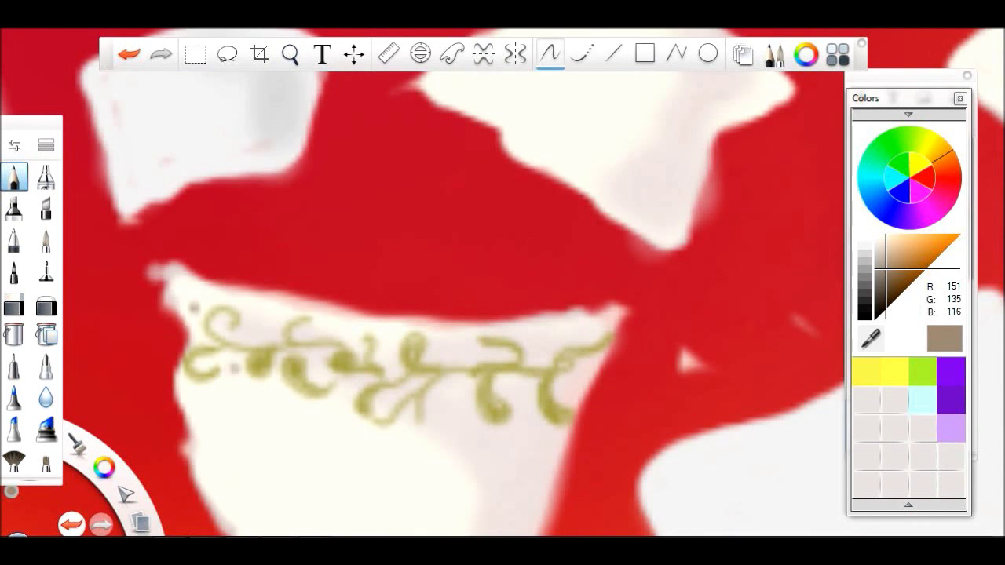
pyautogui.press('Home')
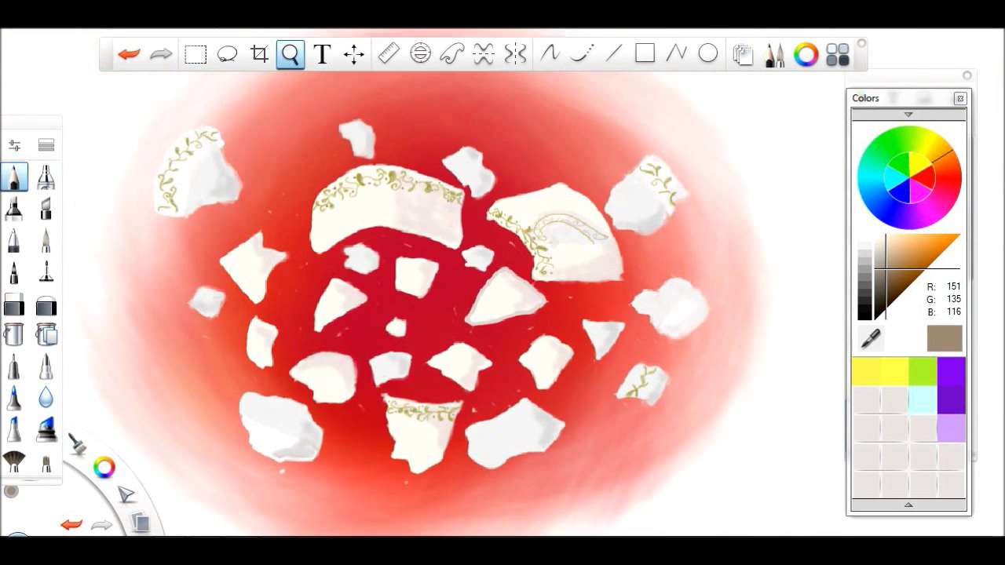
pyautogui.moveTo(605, 161); pyautogui.dragTo(589, 178)
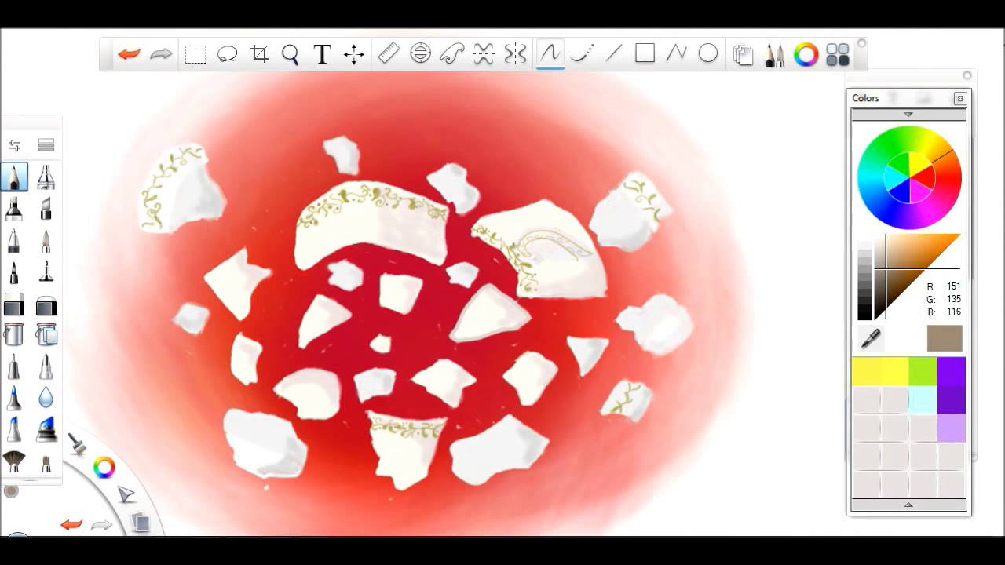
pyautogui.hotkey('ctrl', 'l')
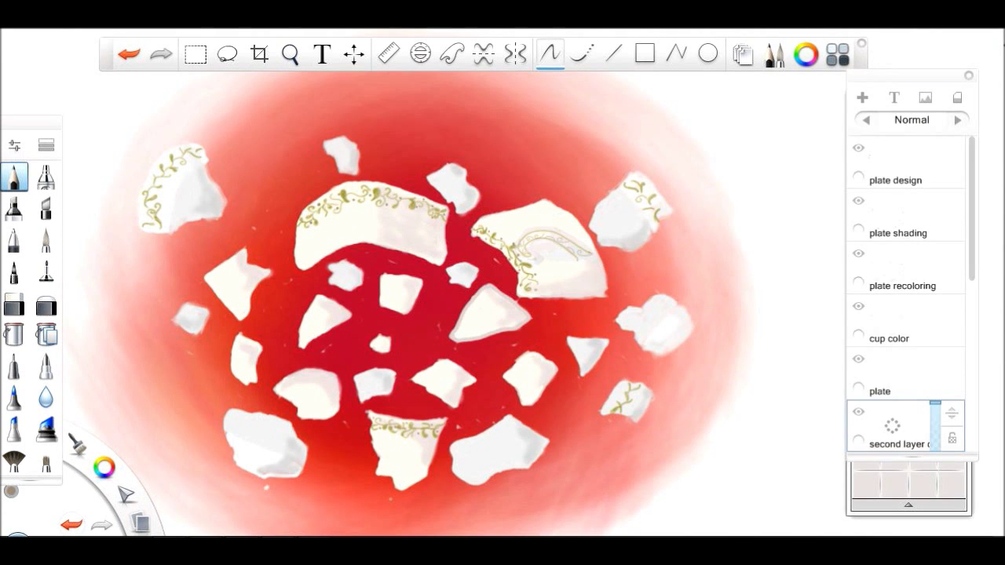